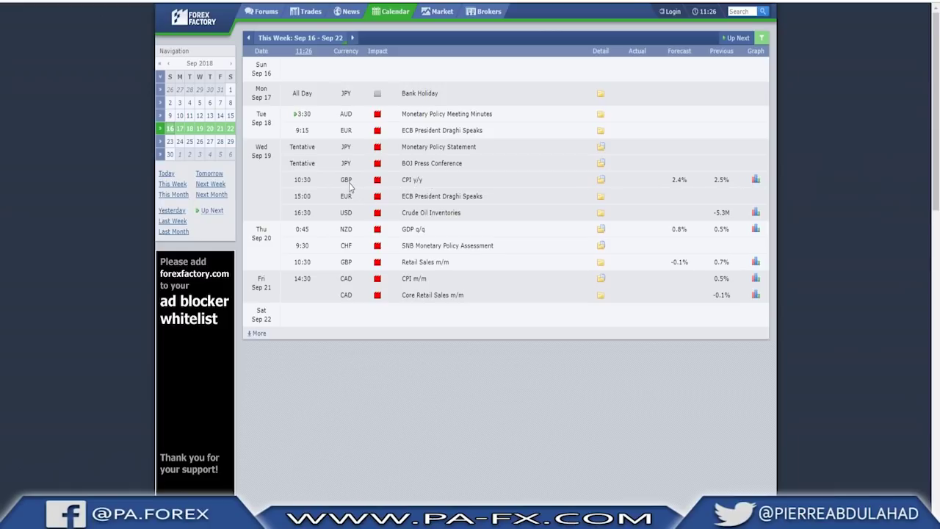
Review the details of Wednesday's GBP CPI y/y event and look over the rest of the week's high-impact events
left_click(600, 179)
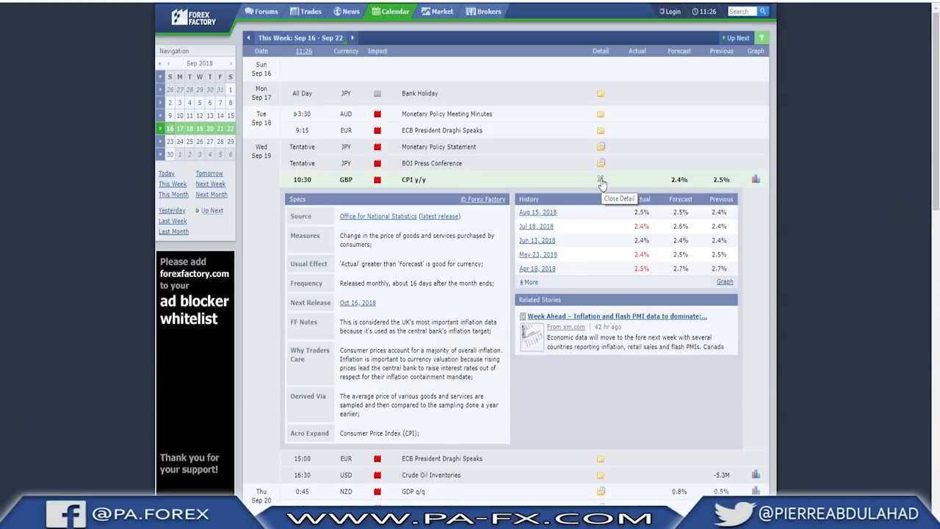
left_click(600, 179)
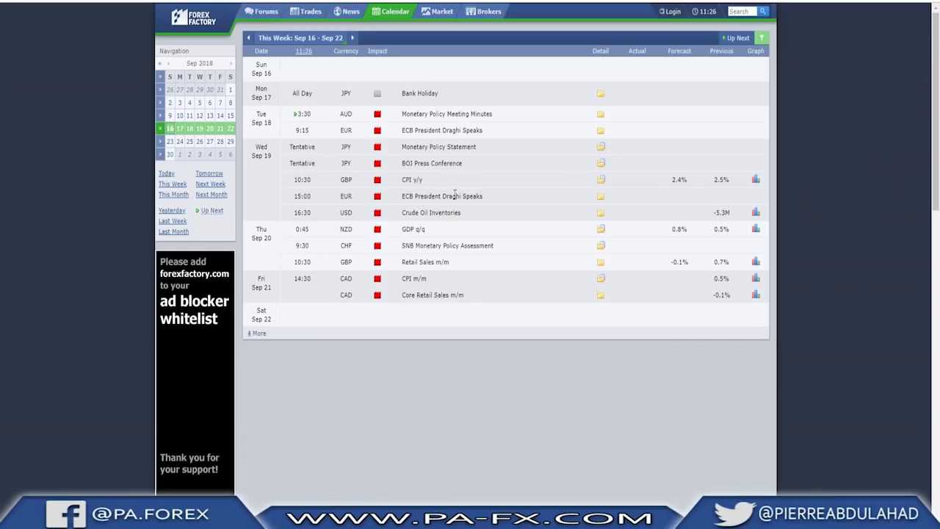
left_click_drag(402, 134, 483, 133)
left_click(479, 135)
scroll(443, 215, "down", 1)
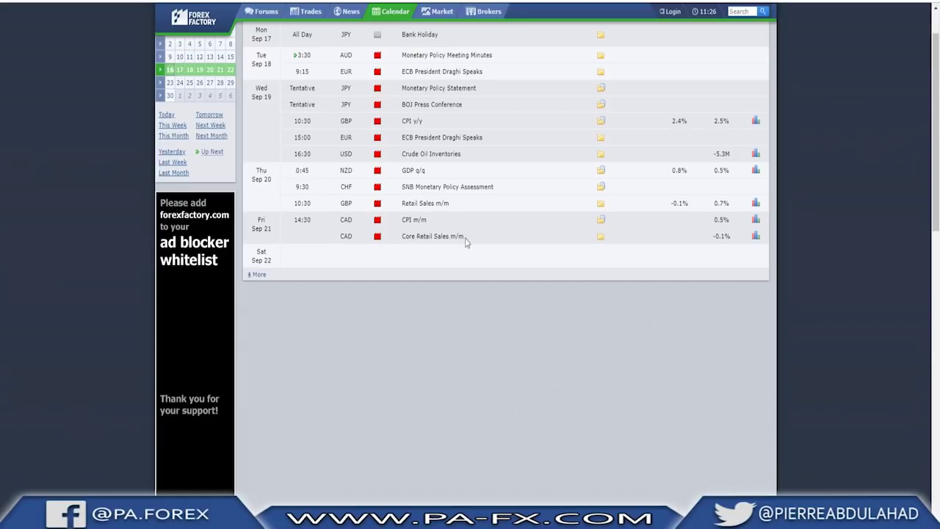
scroll(465, 242, "up", 1)
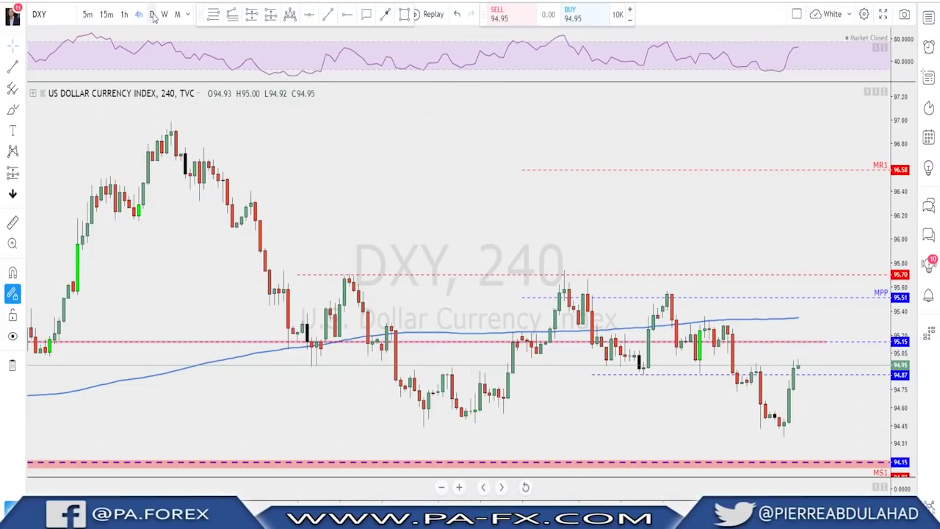
View the DXY chart on the daily and weekly timeframes and examine the most recent weekly candles up close
left_click(152, 14)
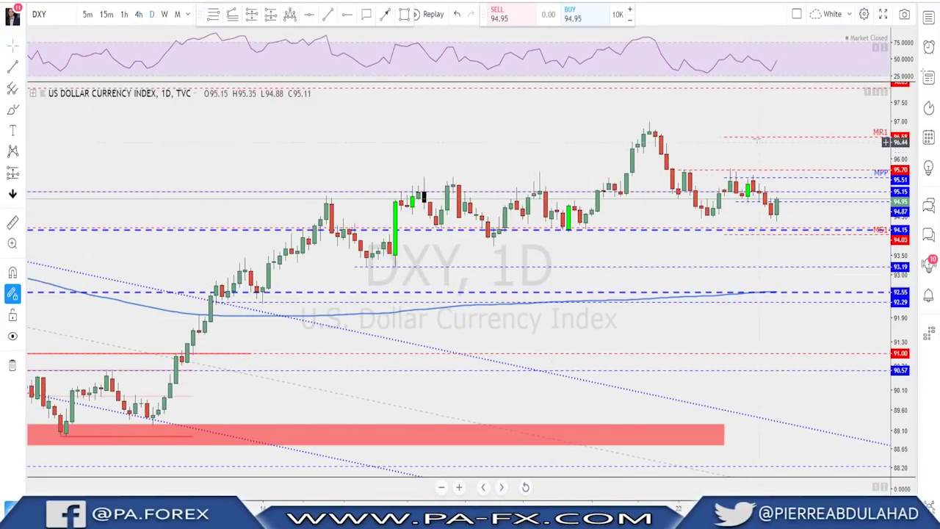
left_click(163, 15)
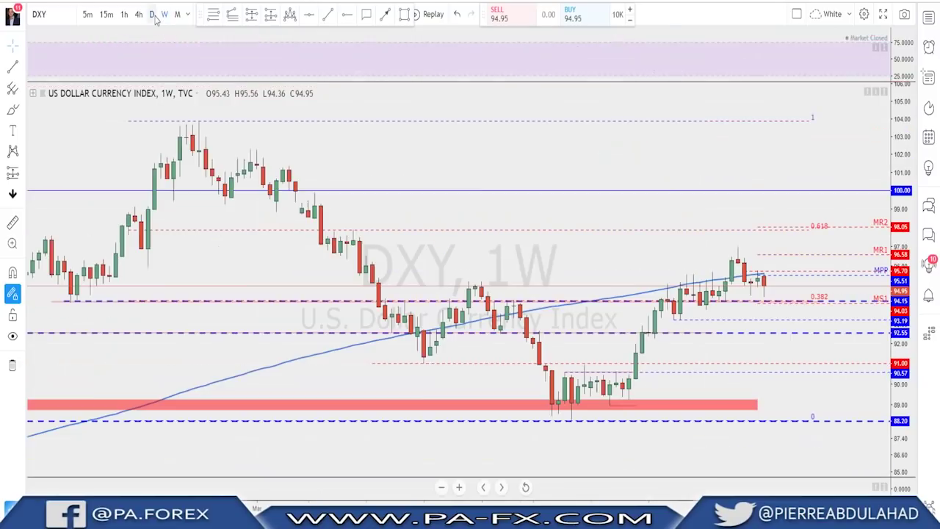
scroll(571, 146, "up", 3)
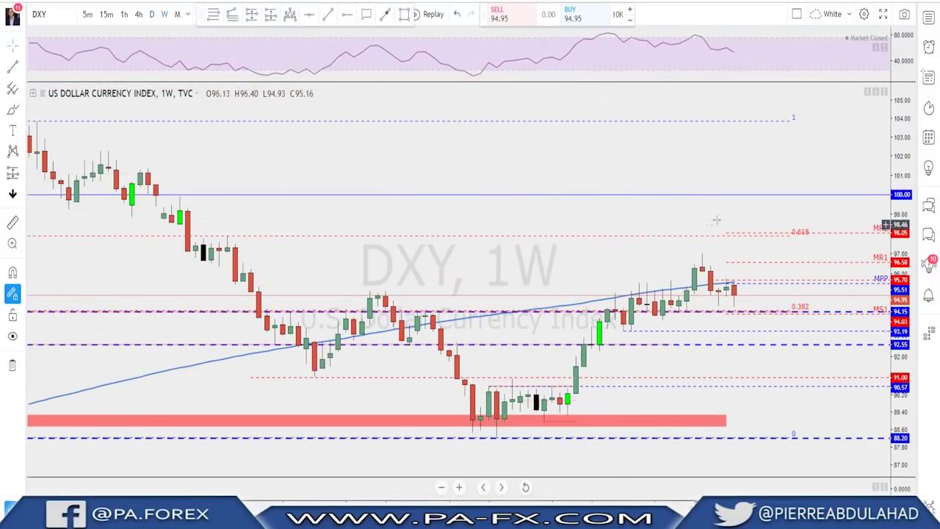
scroll(724, 246, "up", 3)
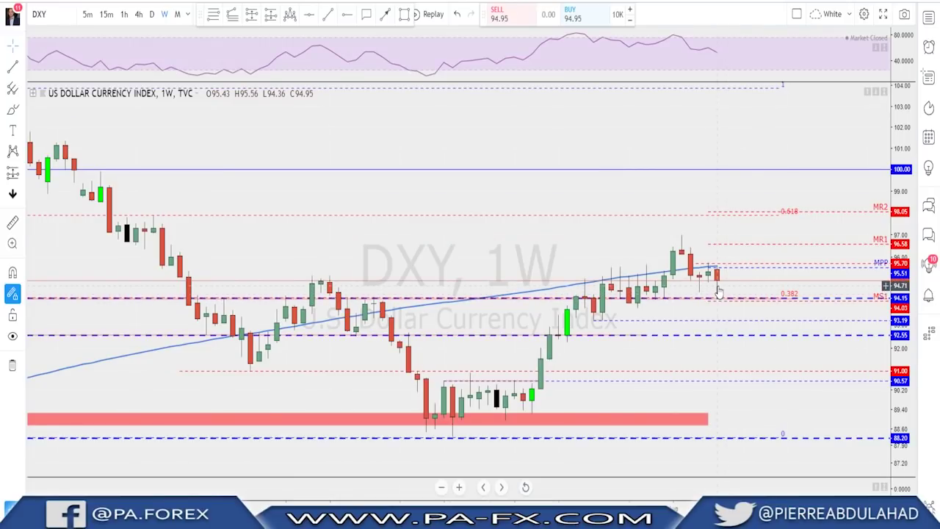
scroll(718, 292, "up", 1)
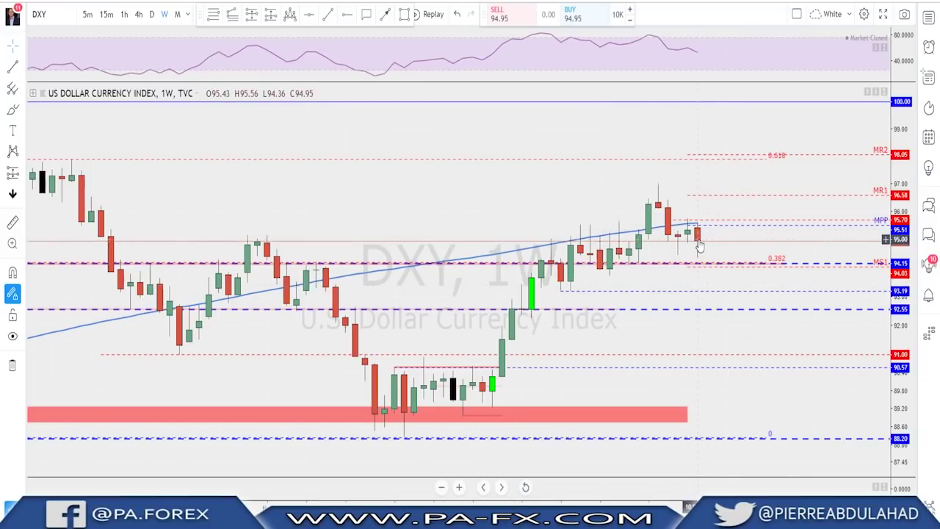
Check the DXY daily chart, return to the 4-hour timeframe and examine price around the 94.87 level
left_click(152, 15)
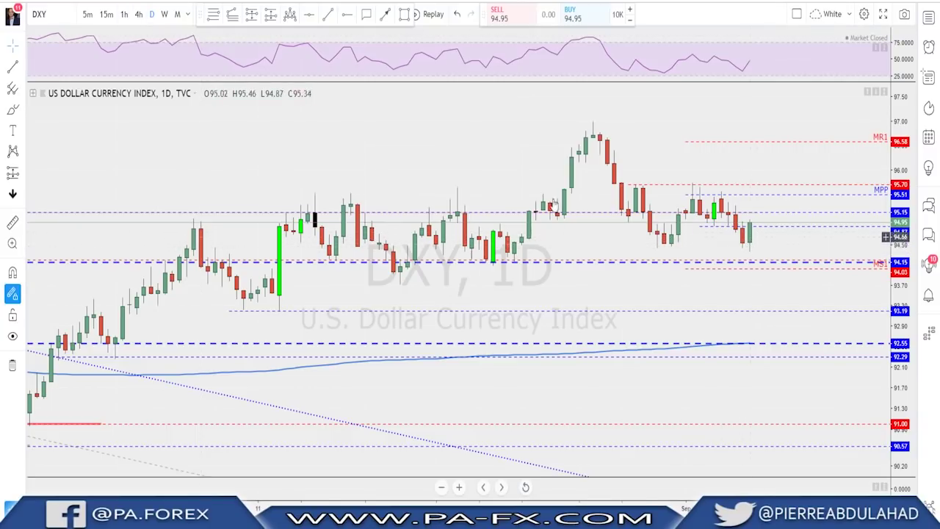
left_click(138, 14)
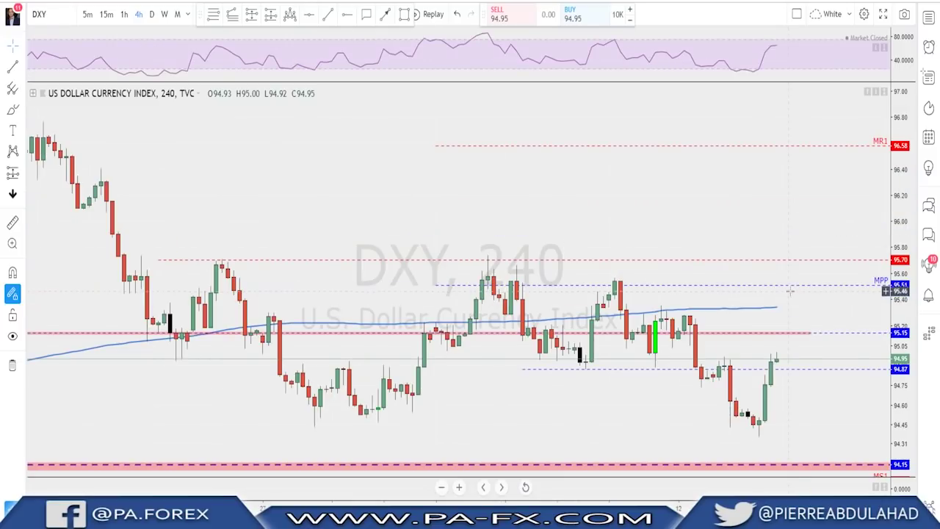
scroll(764, 335, "down", 1)
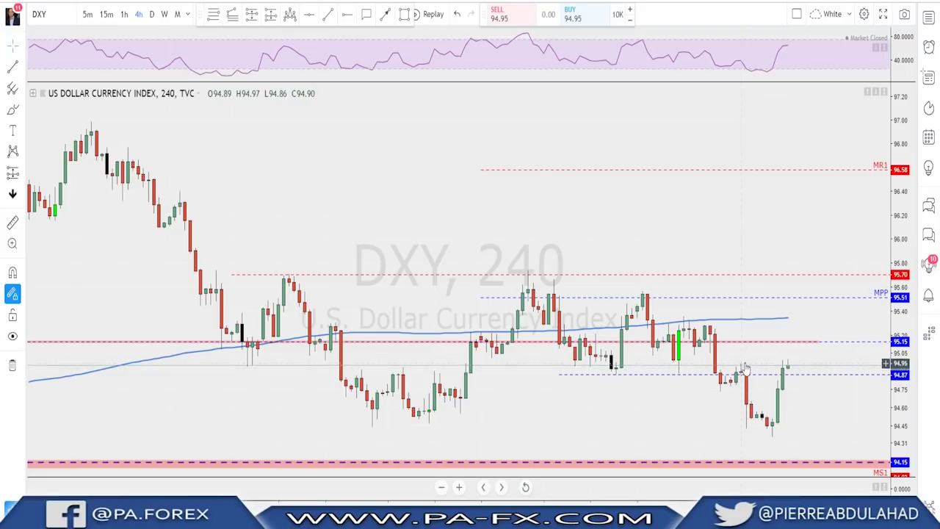
scroll(747, 373, "down", 1)
scroll(746, 375, "down", 3)
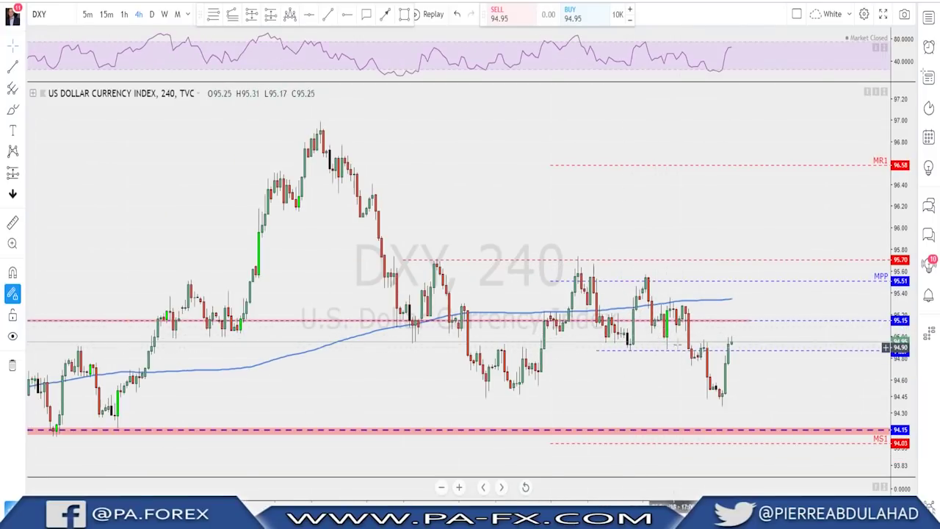
left_click(387, 14)
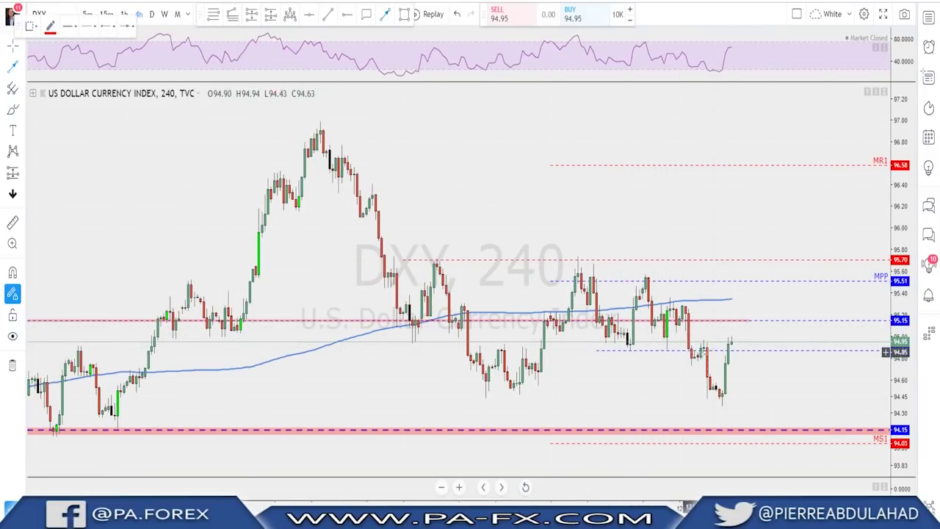
left_click(731, 347)
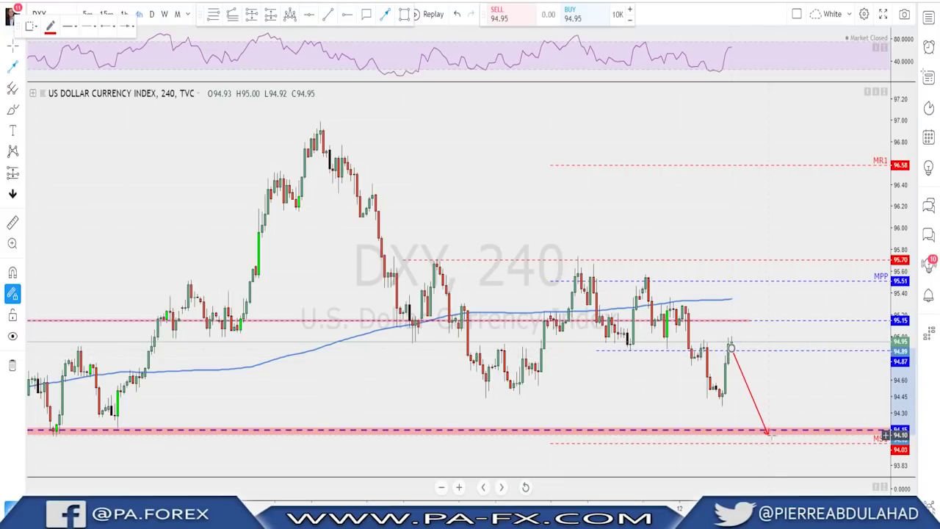
key("Escape")
Outline the recent DXY range with a rectangle from about 94.45 to 95.70, and delete the rectangle
scroll(702, 344, "down", 2)
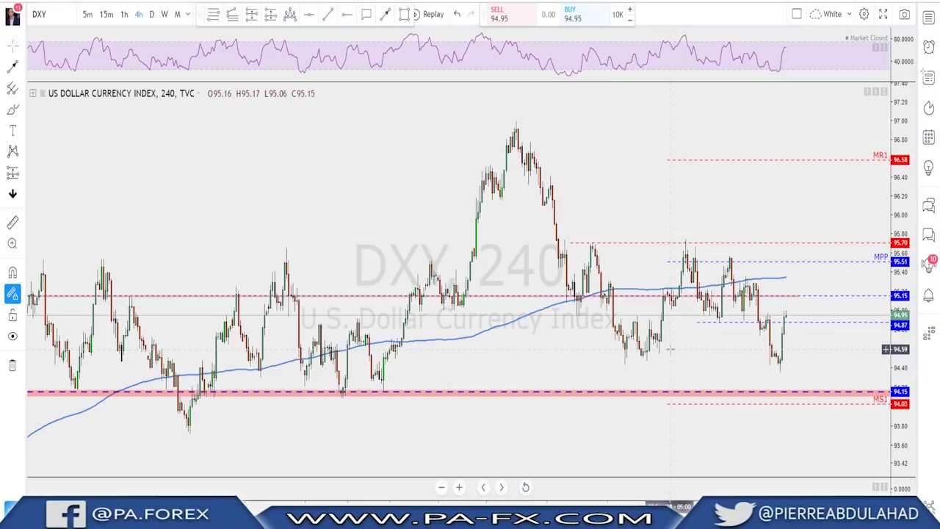
key("alt+shift+r")
mouse_move(617, 361)
left_mouse_down()
mouse_move(819, 310)
mouse_move(855, 242)
left_mouse_up()
right_click(856, 243)
left_click(636, 238)
left_click_drag(617, 243, 577, 243)
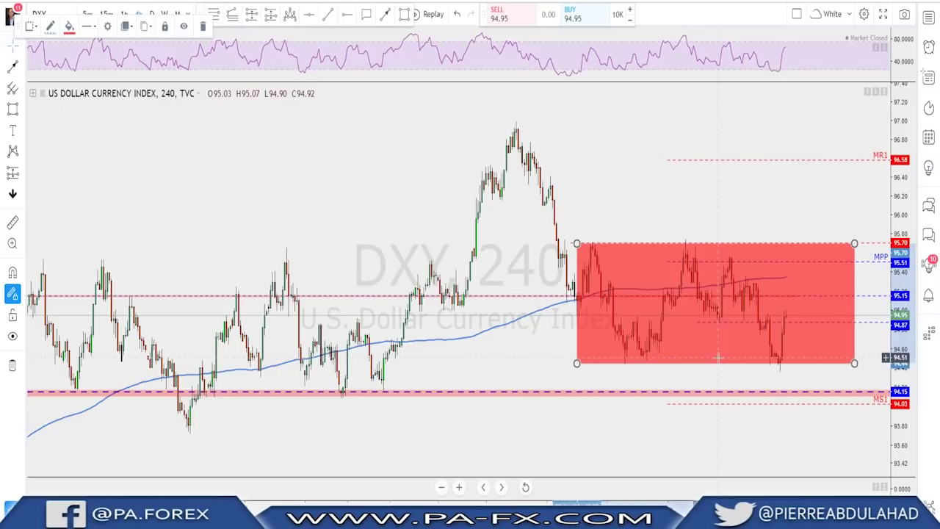
key("Delete")
Sketch a bearish arrow path from about 94.90 to 93.85 with a retest near 94.17, and delete the arrows
scroll(672, 254, "down", 5)
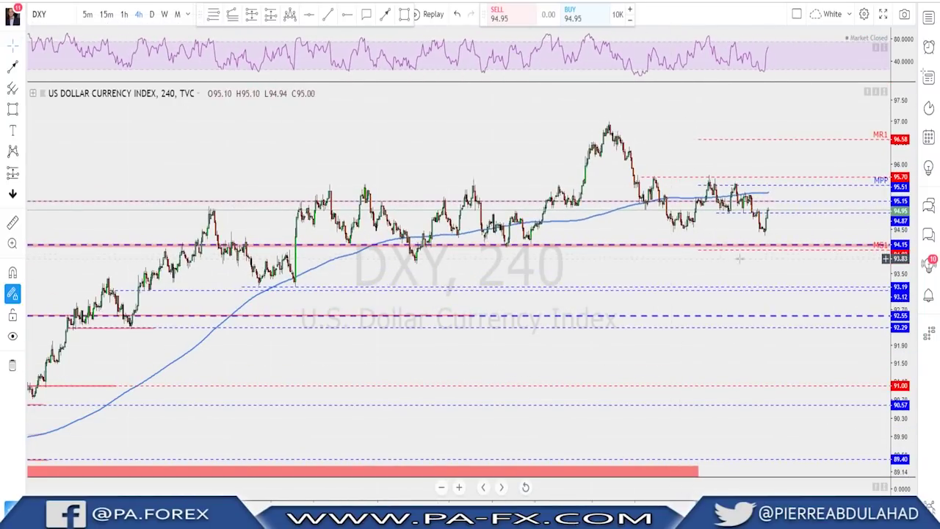
left_click(388, 15)
left_click_drag(767, 211, 779, 245)
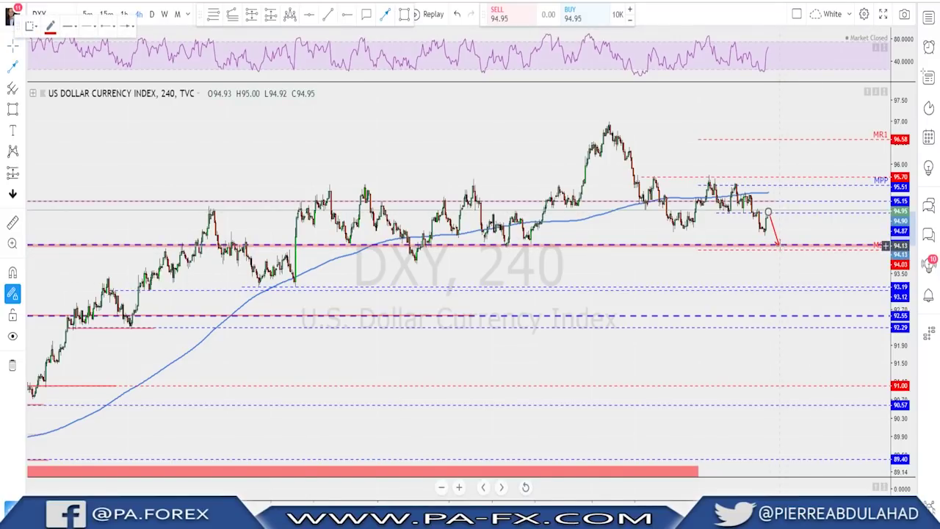
left_click(784, 257)
left_click(799, 244)
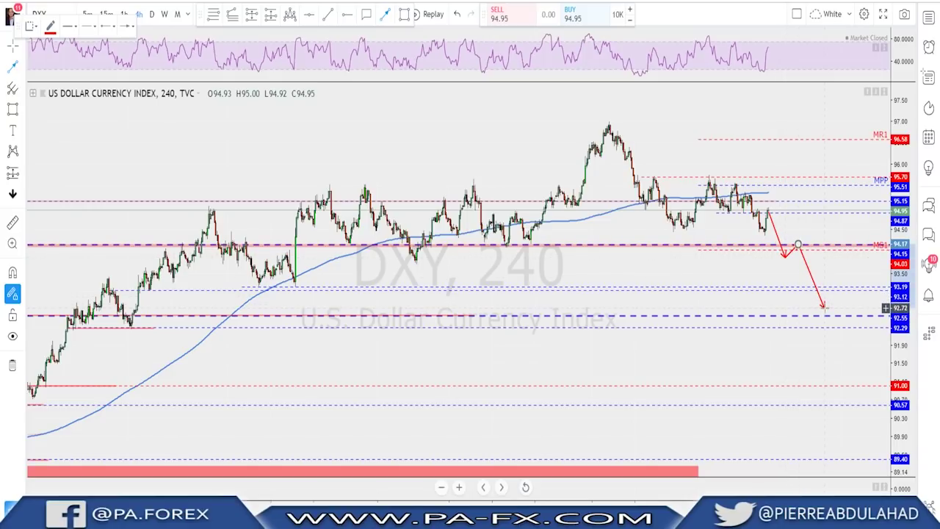
key("Escape")
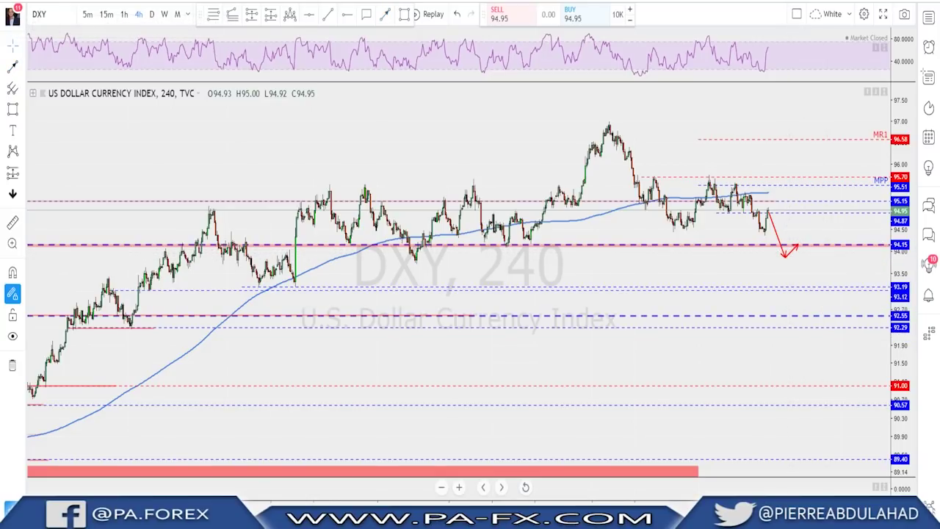
left_click(785, 255)
key("Delete")
Sketch a bullish arrow path above the 95.70 resistance to about 95.92 with a retest near 95.70, and delete the arrows
scroll(749, 272, "up", 2)
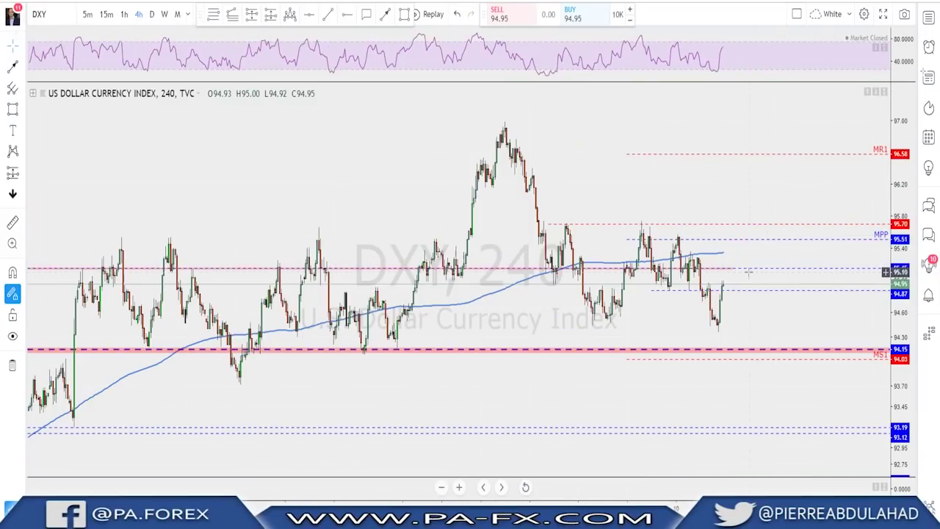
scroll(766, 236, "up", 1)
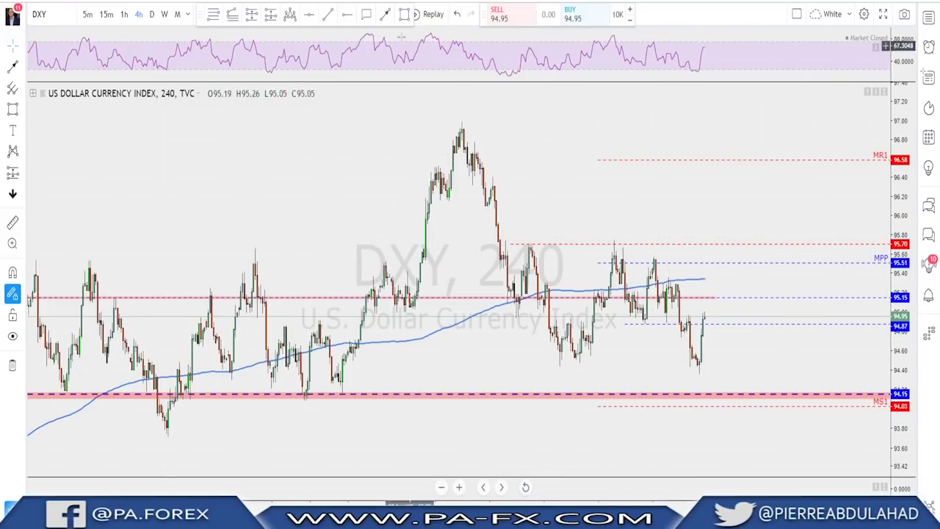
left_click(384, 14)
mouse_move(705, 259)
left_mouse_down()
mouse_move(723, 221)
mouse_move(737, 242)
mouse_move(757, 192)
left_mouse_up()
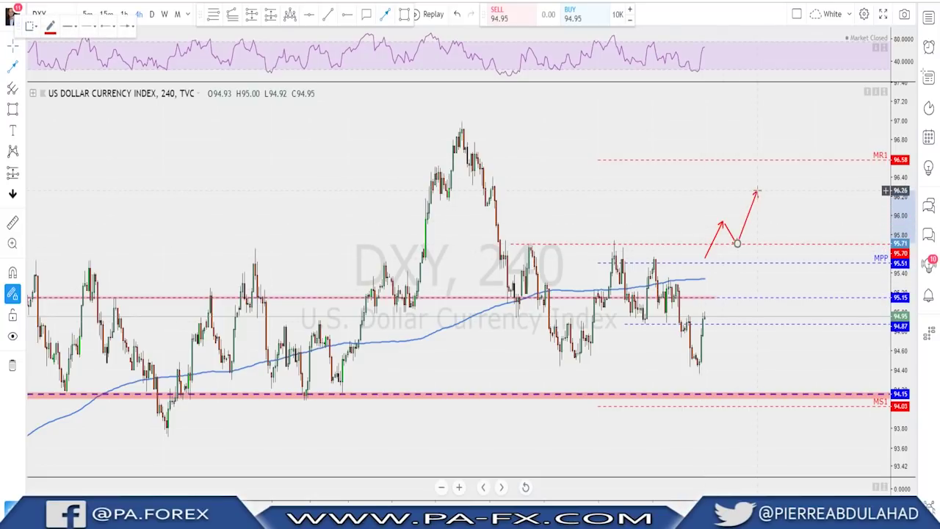
key("Escape")
left_click(718, 234)
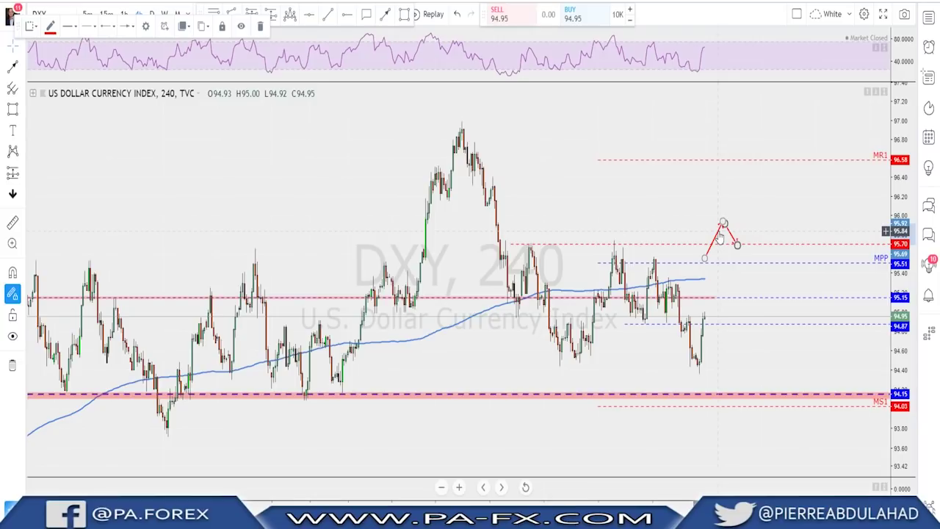
key("Delete")
Set the DXY chart to the daily timeframe, show the 100-period moving average and collapse the indicator list
scroll(665, 214, "down", 3)
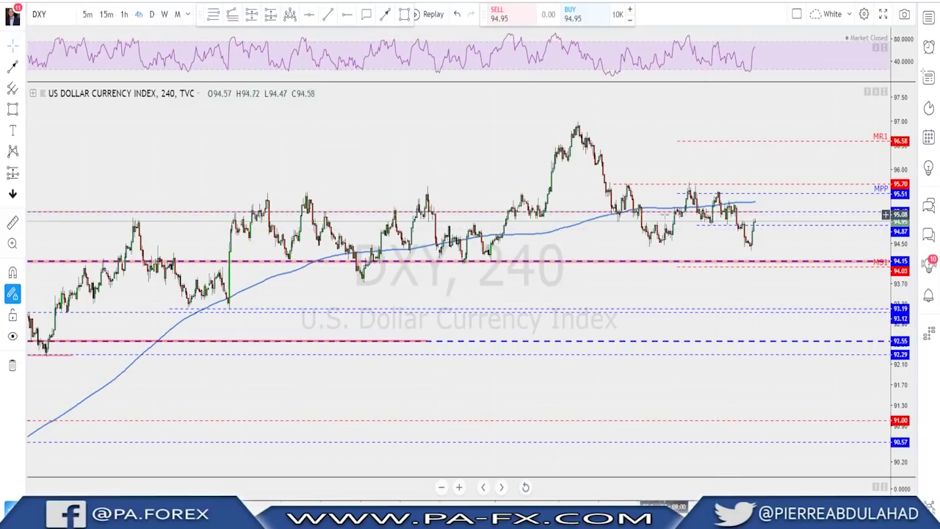
left_click(151, 14)
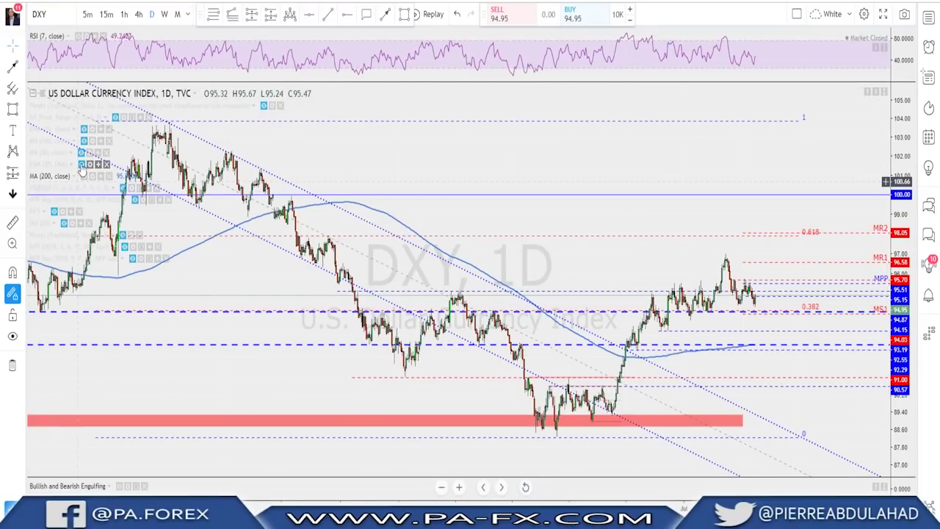
left_click(84, 141)
scroll(638, 213, "up", 5)
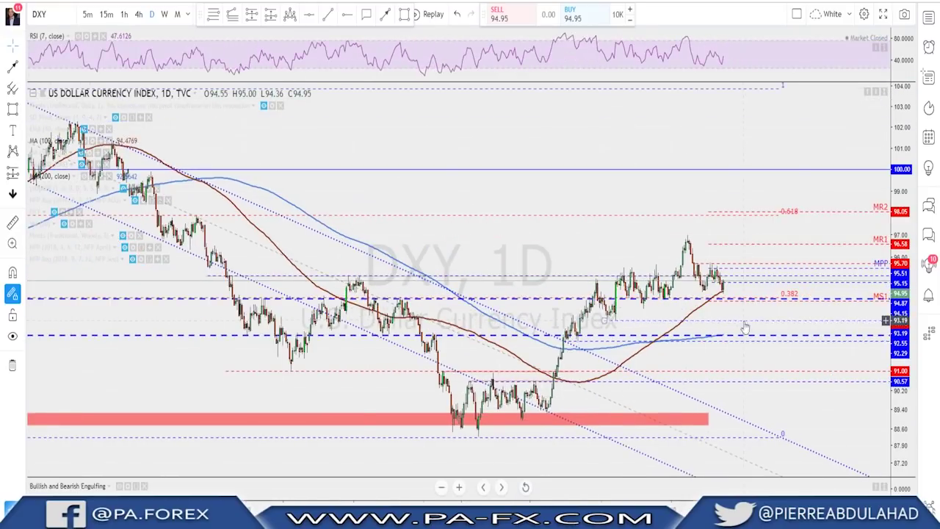
left_click_drag(636, 165, 739, 162)
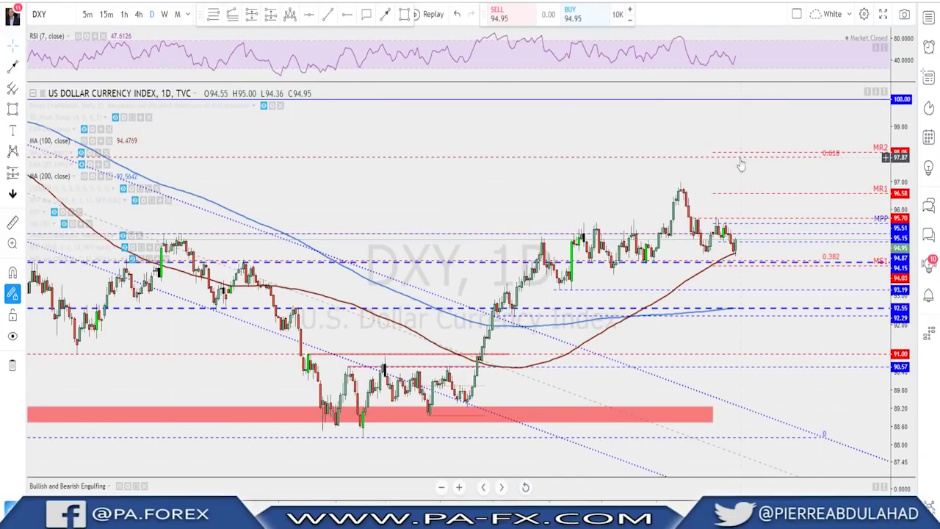
left_click_drag(732, 272, 726, 223)
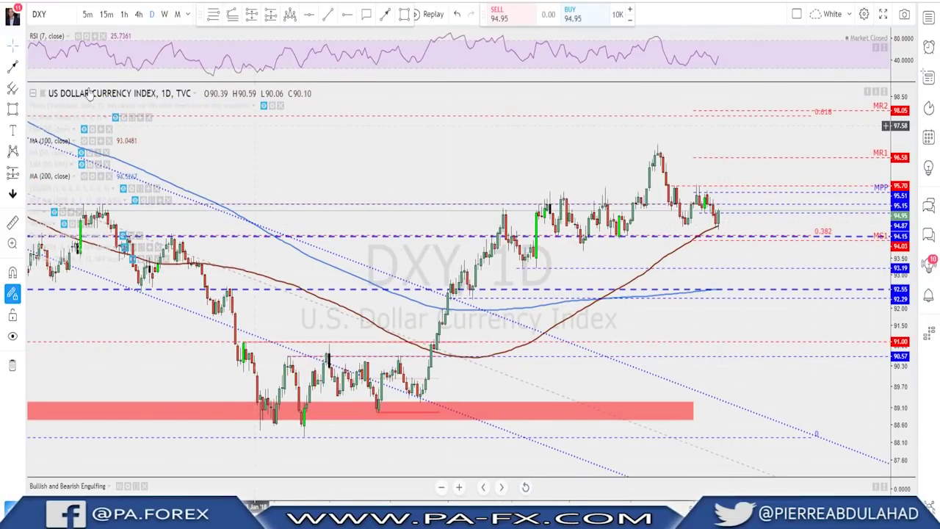
left_click(33, 93)
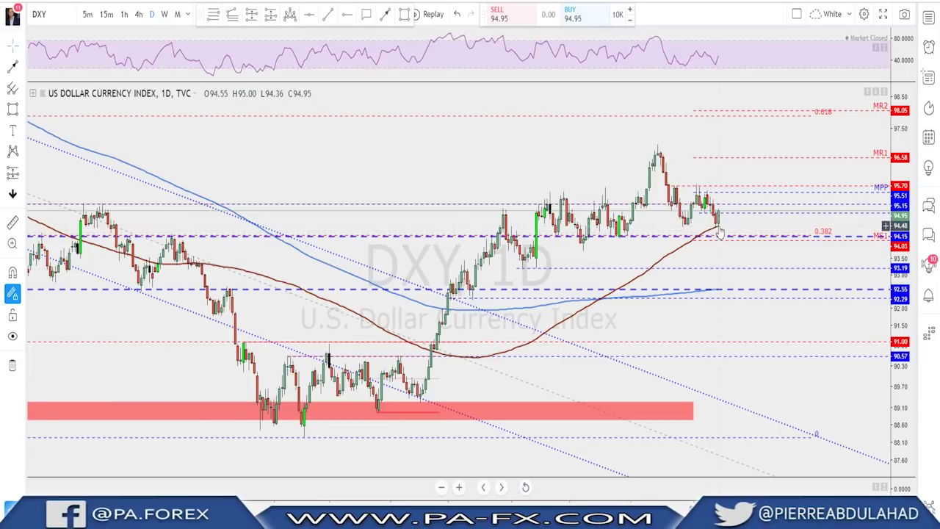
Examine the latest DXY daily candles around the 100-period moving average and the 94.15 support level
scroll(713, 232, "up", 1)
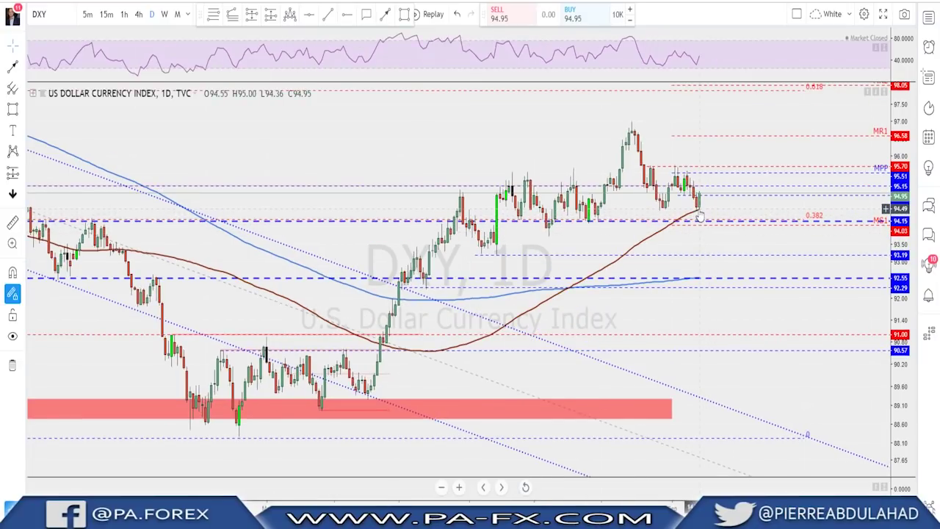
scroll(702, 209, "down", 1)
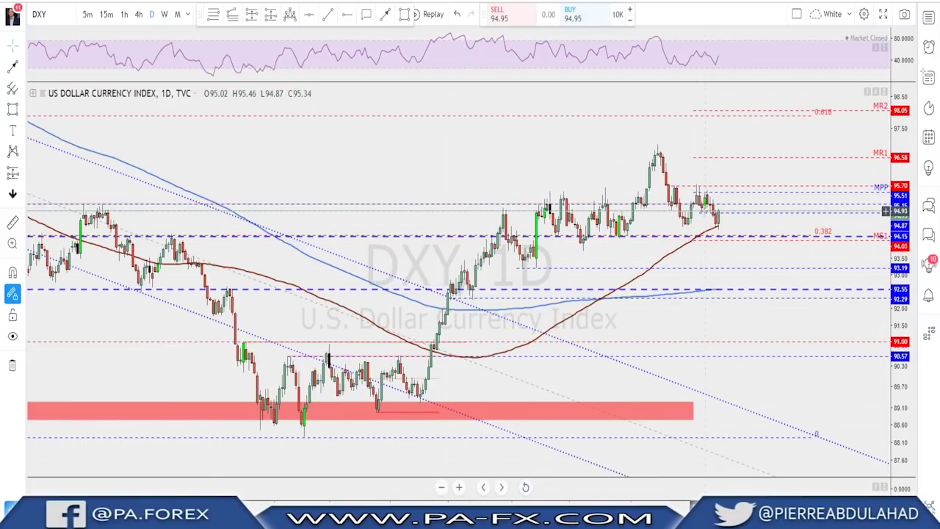
scroll(716, 224, "up", 1)
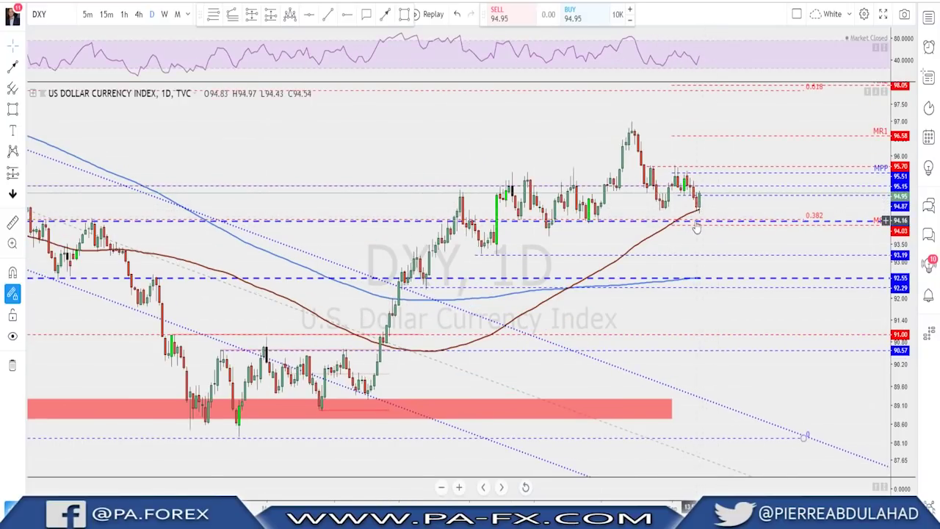
scroll(702, 220, "up", 2)
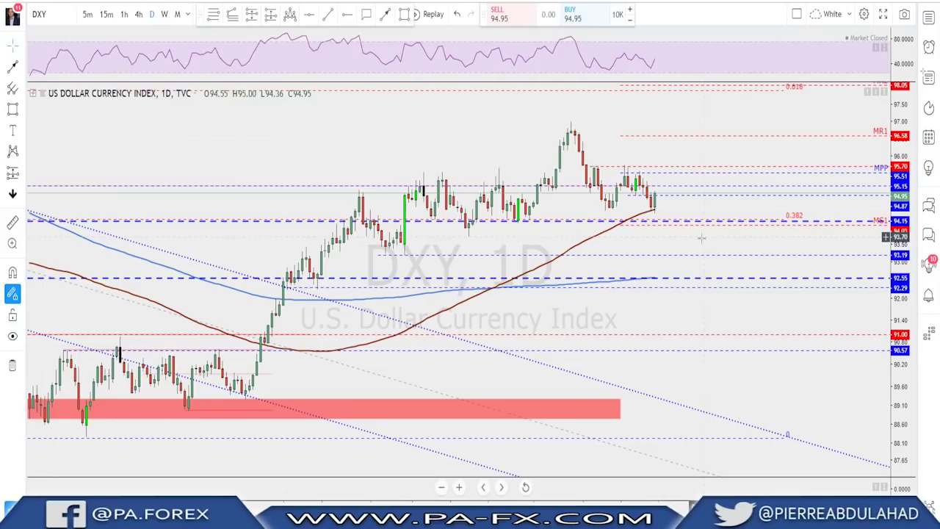
Set the DXY chart to the 4-hour timeframe and hide the 100-period moving average
scroll(675, 219, "down", 2)
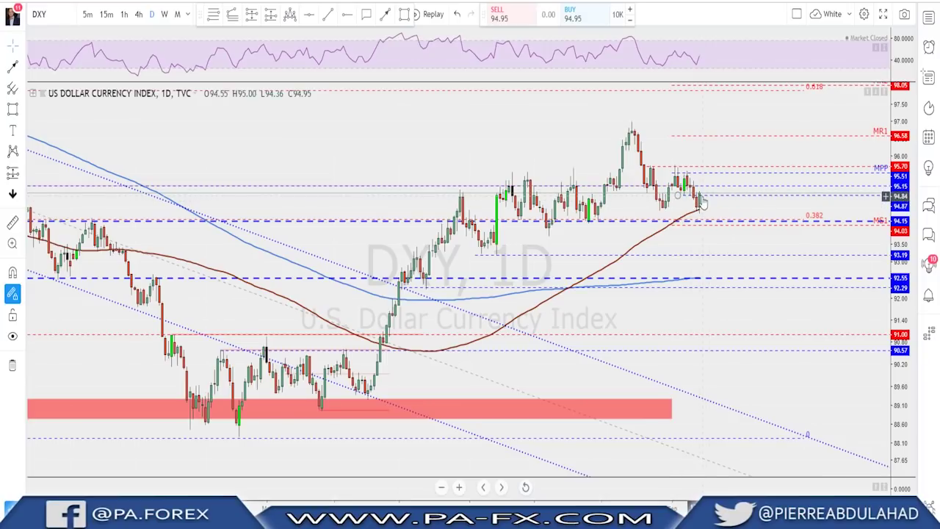
left_click(139, 14)
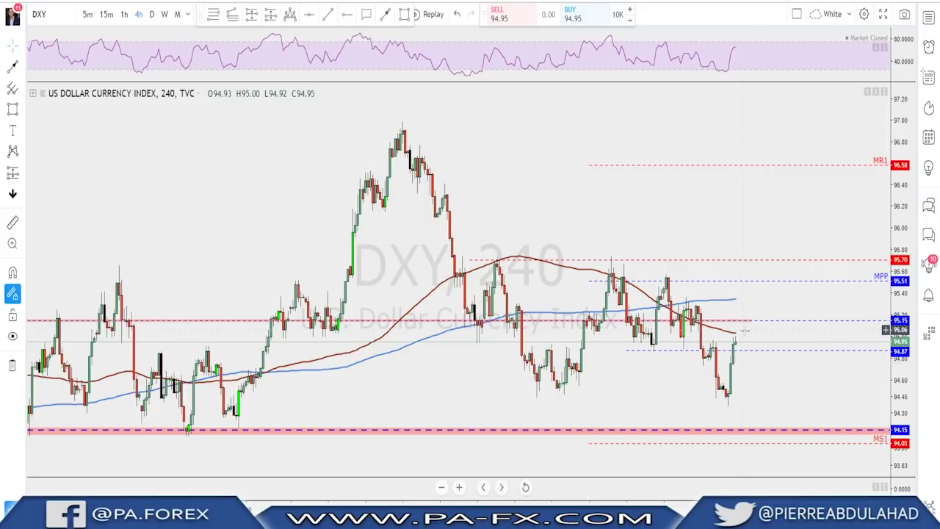
scroll(747, 328, "down", 2)
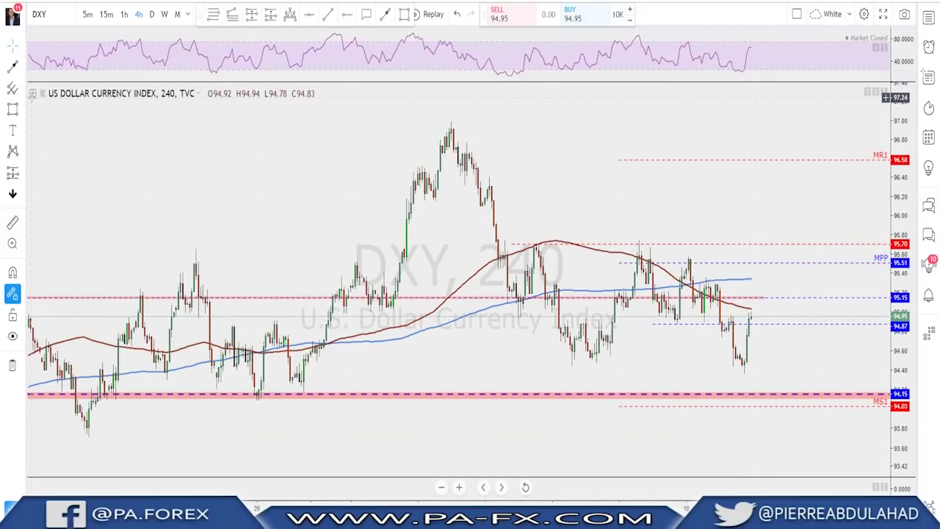
left_click(33, 95)
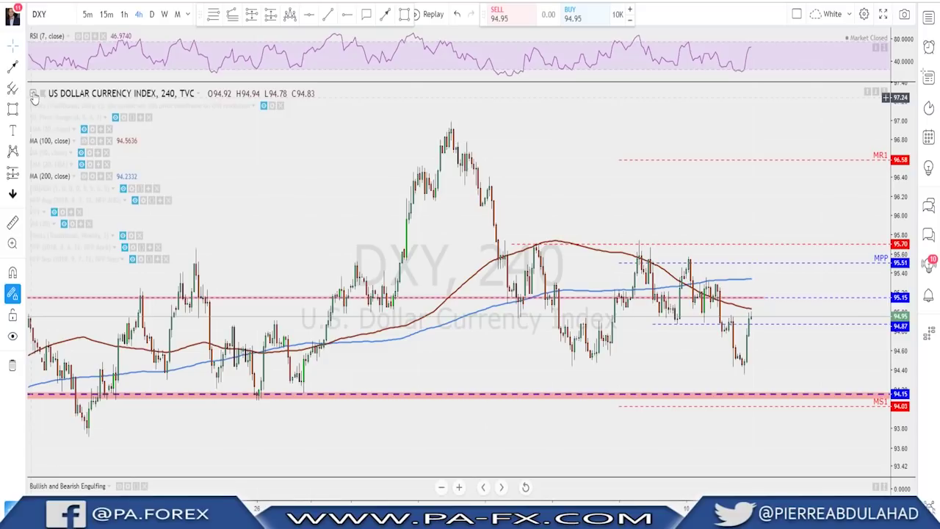
left_click(84, 141)
left_click(33, 94)
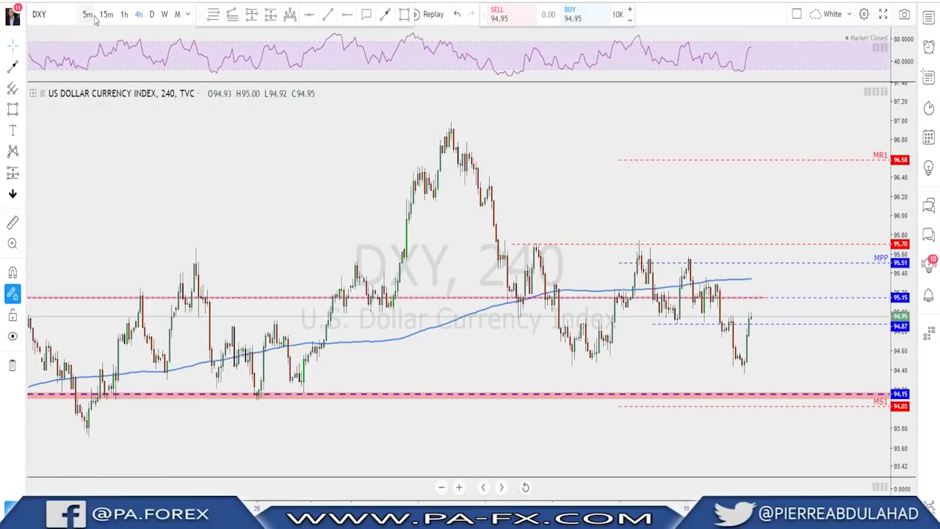
Set the daily timeframe, switch to the GOLD chart and examine the latest candles around the 1196.18 level
left_click(154, 15)
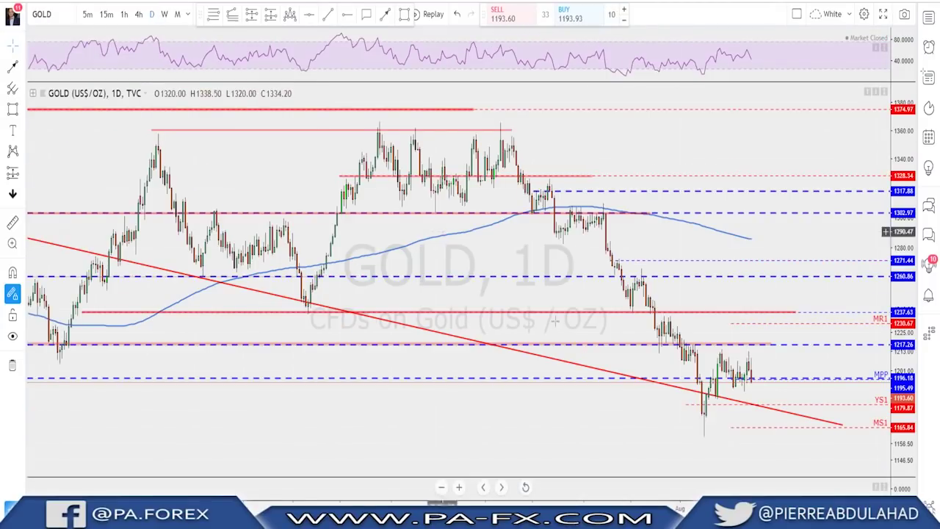
scroll(672, 263, "up", 2)
scroll(681, 281, "down", 3)
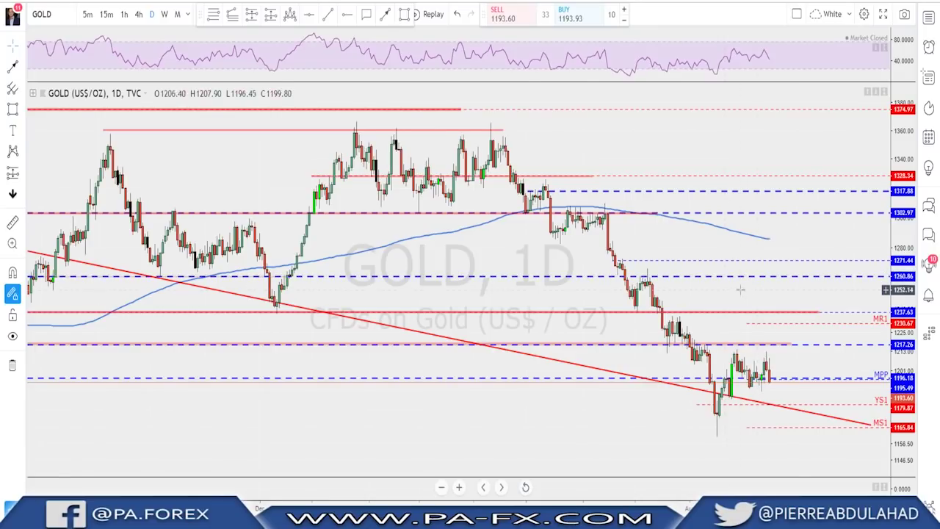
scroll(732, 298, "up", 2)
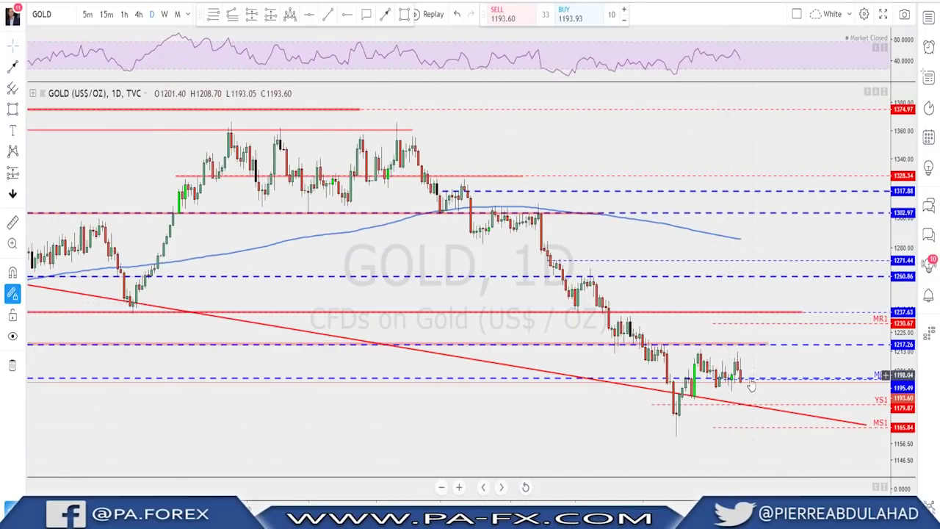
scroll(766, 362, "up", 2)
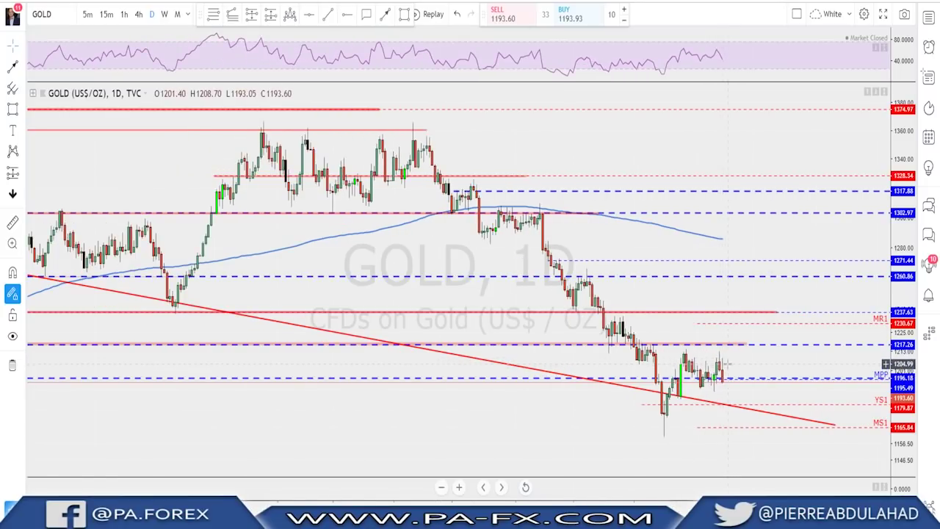
scroll(703, 393, "up", 2)
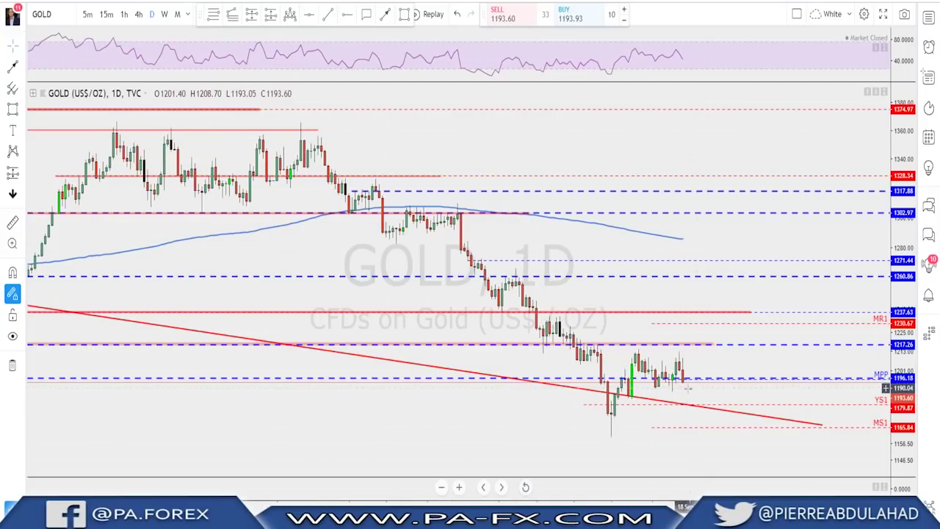
Set the gold chart to the 4-hour timeframe and delete the old arrows drawn over the latest candles
left_click(138, 15)
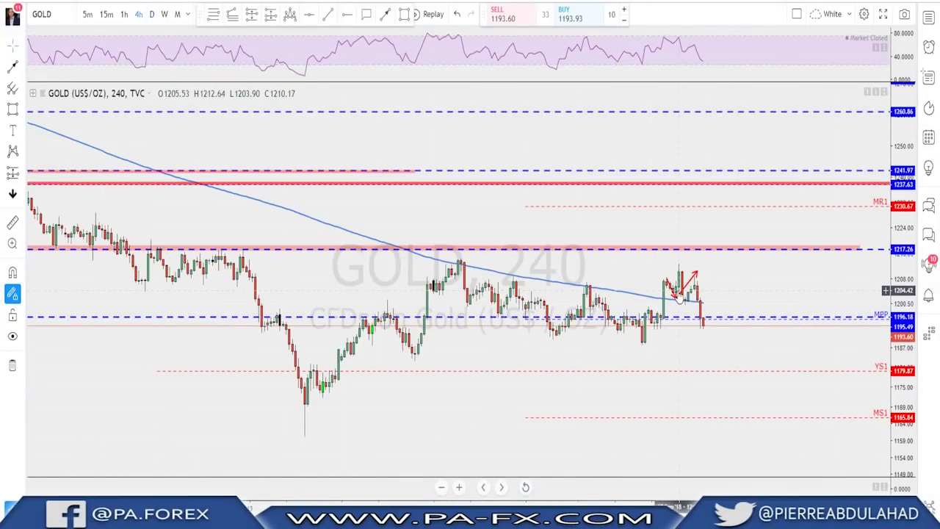
left_click(682, 293)
key("Delete")
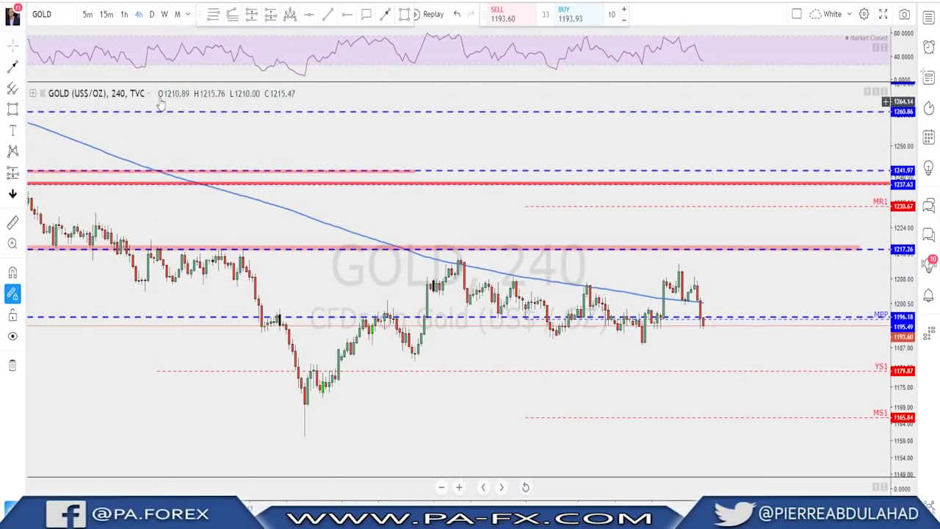
Mark gold's sideways range from about 1188.54 to 1212.41 with a rectangle, and remove the rectangle
left_click(13, 108)
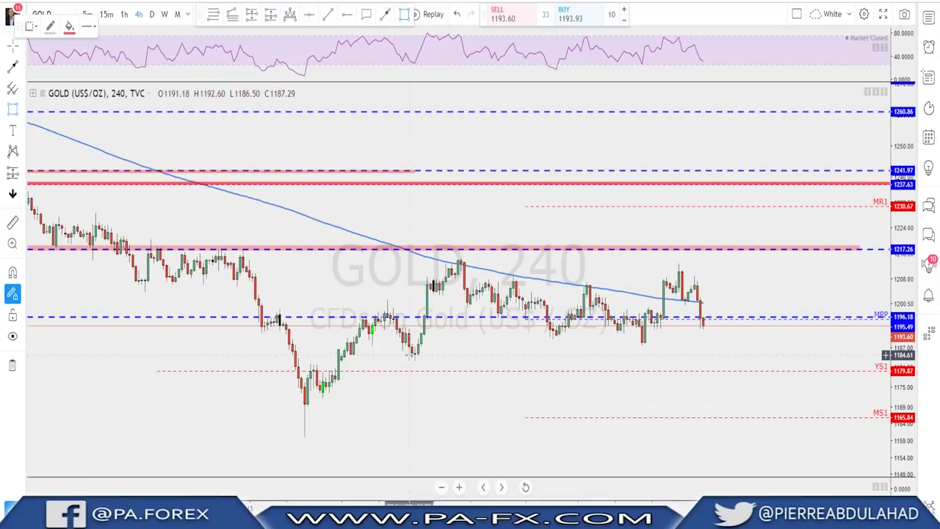
left_click(419, 340)
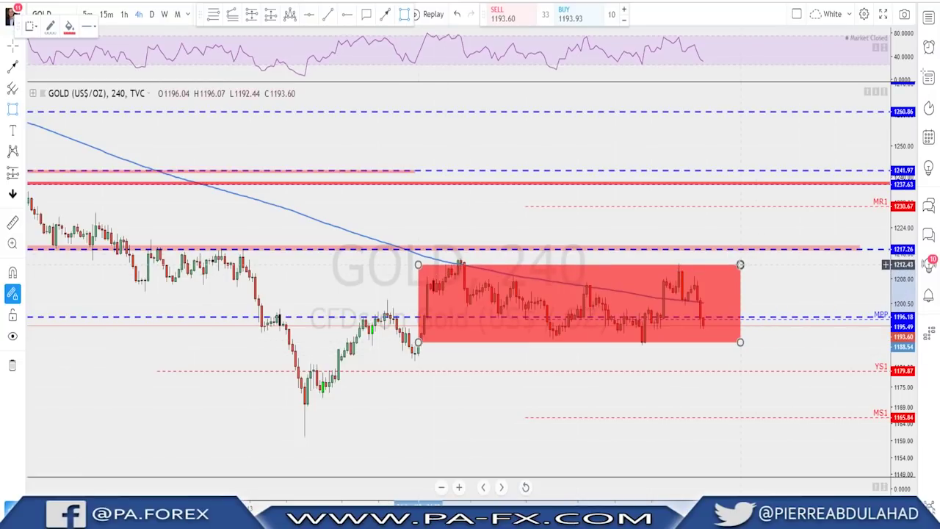
key("Escape")
scroll(740, 266, "down", 2)
scroll(739, 264, "down", 1)
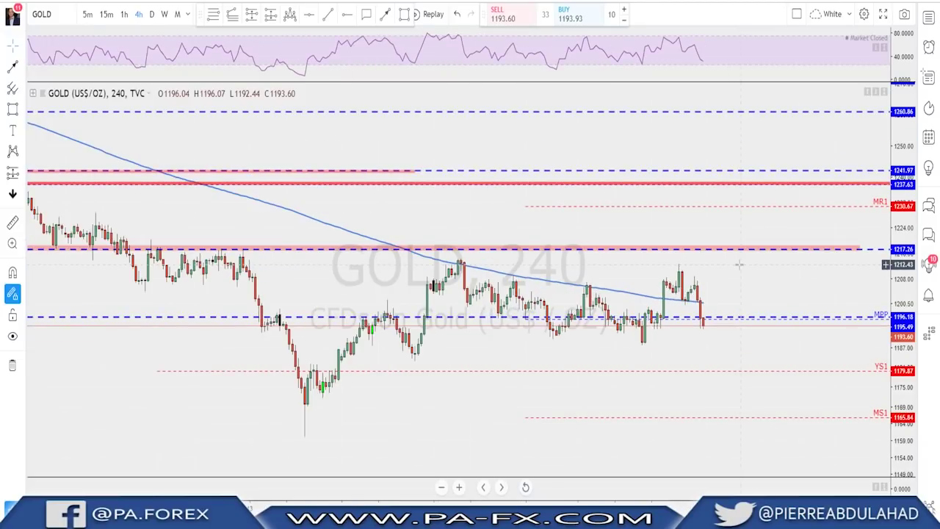
scroll(739, 266, "down", 1)
scroll(658, 278, "down", 2)
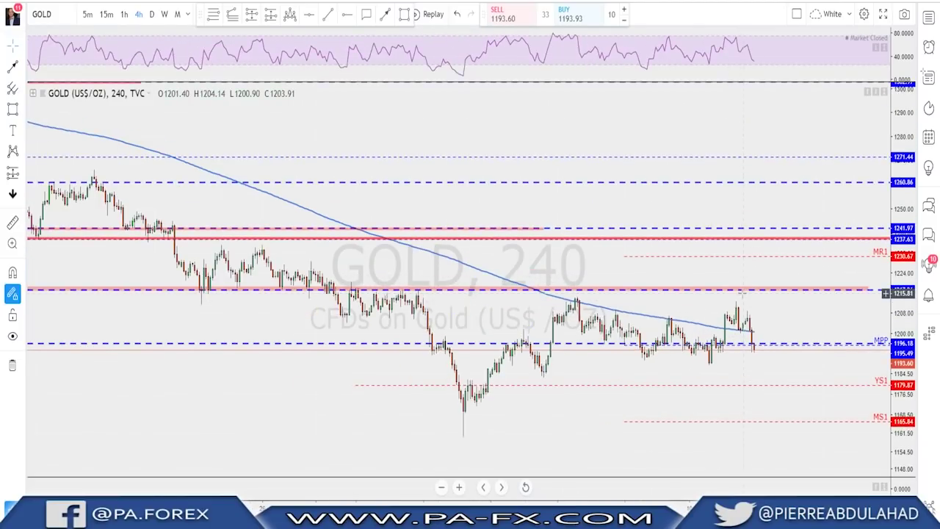
Set the gold chart to the daily timeframe and extend the resistance zone at 1217.26 further beyond the latest candles
left_click(151, 14)
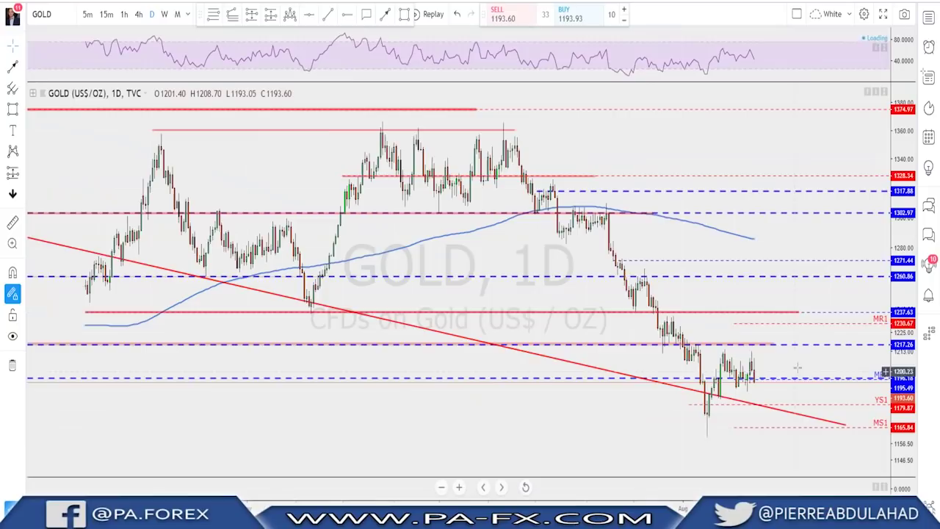
scroll(753, 325, "up", 1)
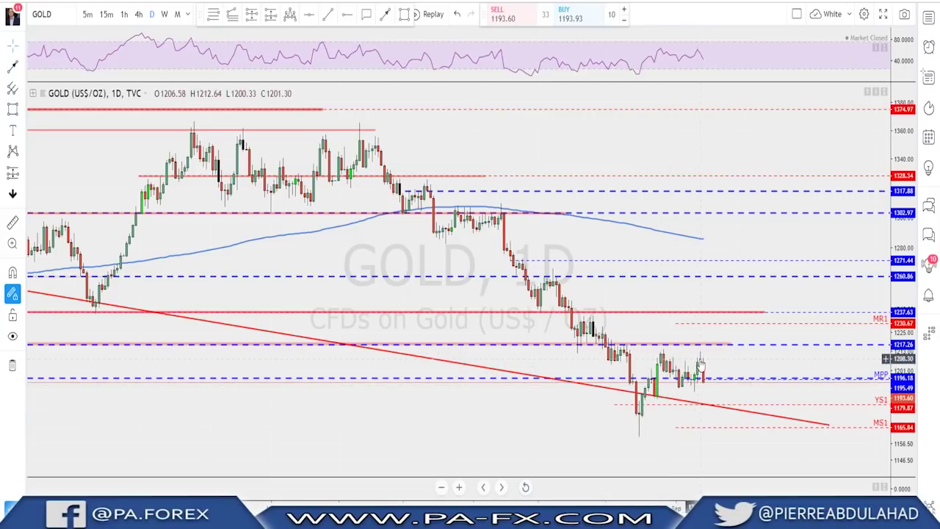
scroll(700, 365, "up", 1)
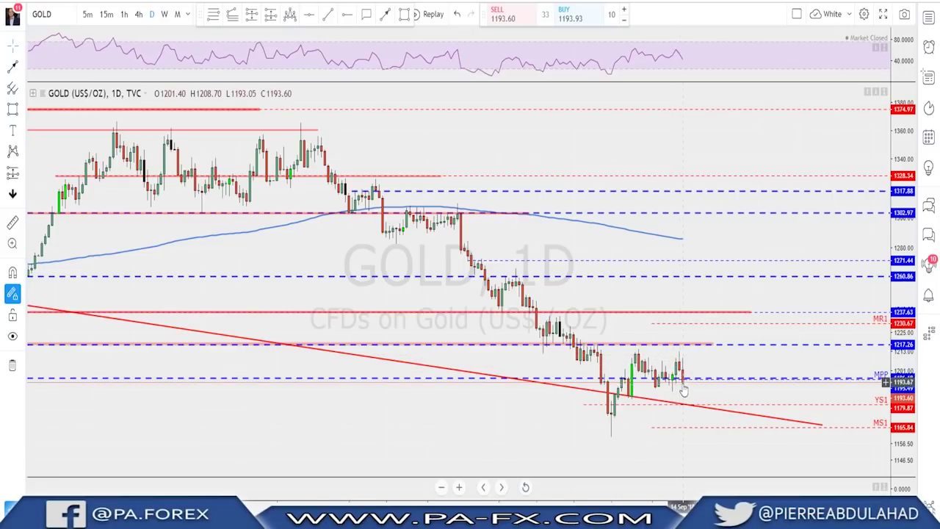
left_click(727, 343)
left_click_drag(728, 343, 775, 342)
scroll(710, 388, "down", 1)
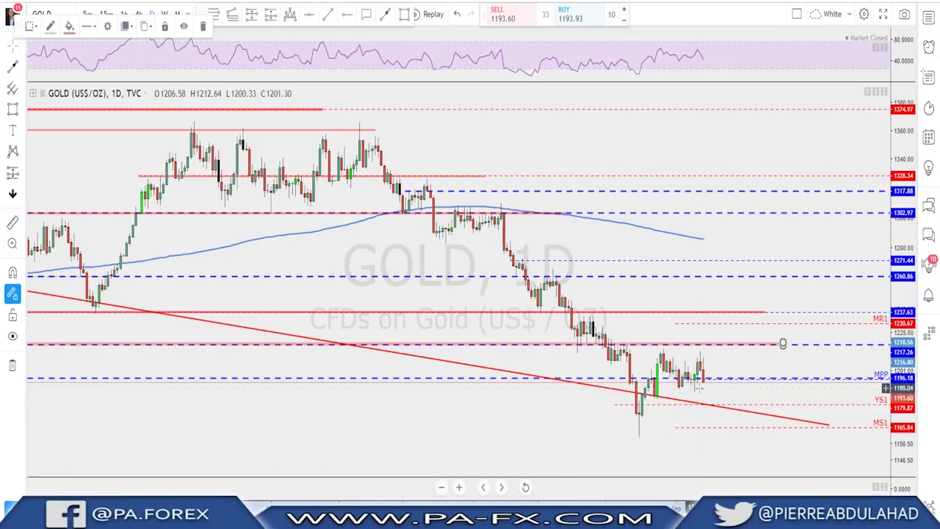
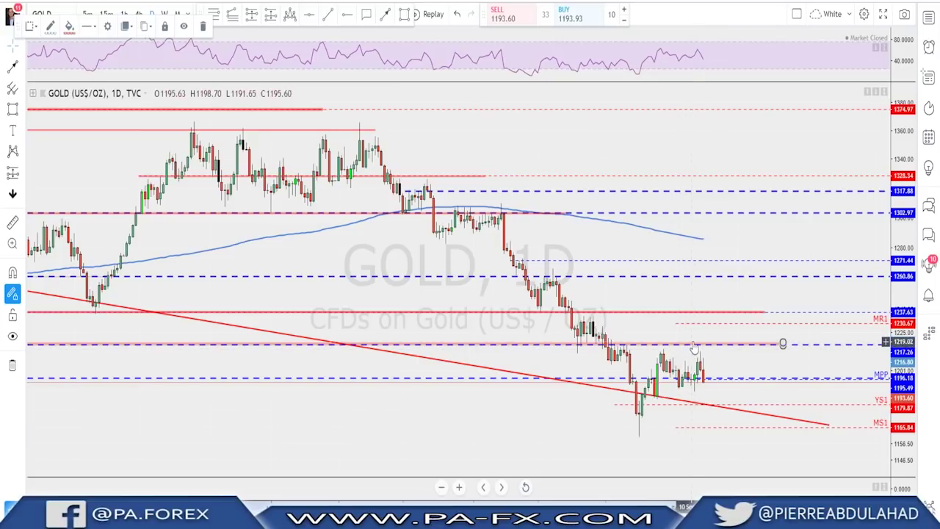
Set the gold chart to the 4-hour timeframe and examine the latest candles around the moving average and the 1196.18 level
left_click(141, 13)
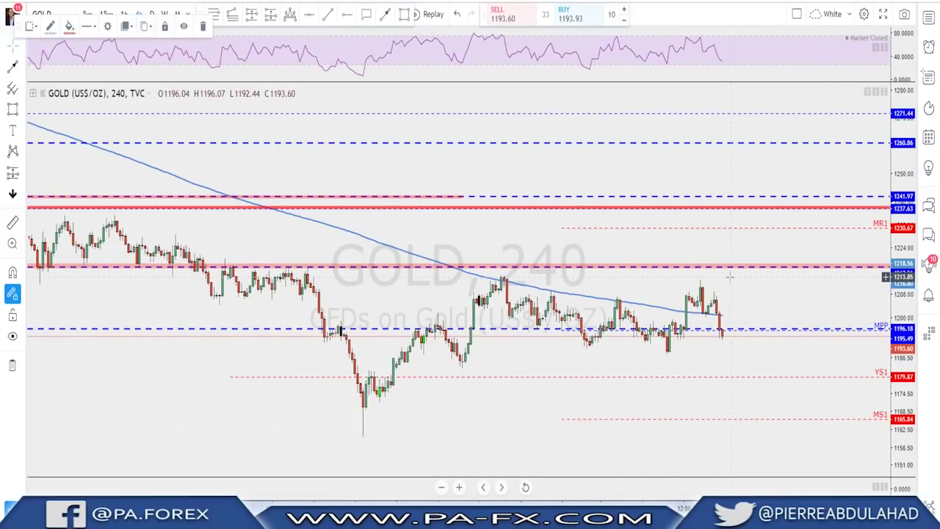
scroll(730, 274, "down", 1)
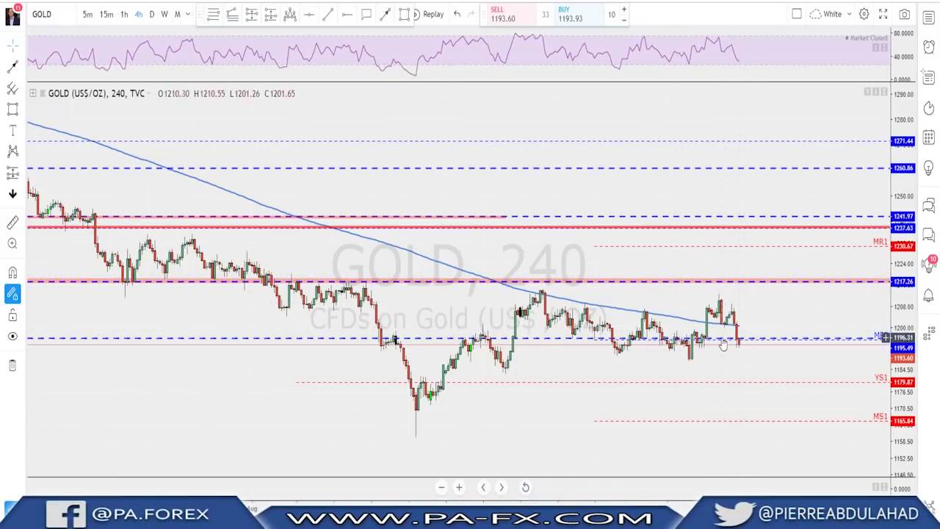
scroll(690, 312, "up", 1)
scroll(677, 297, "up", 1)
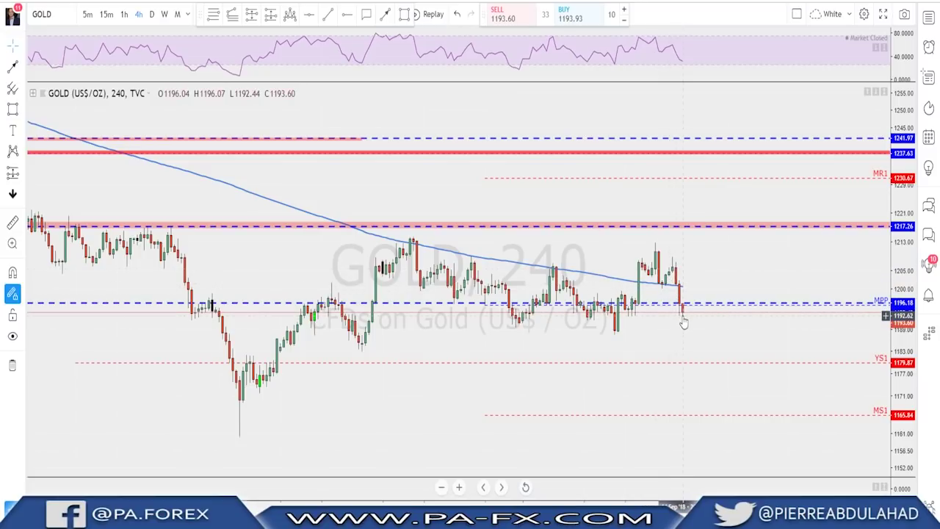
scroll(679, 314, "up", 2)
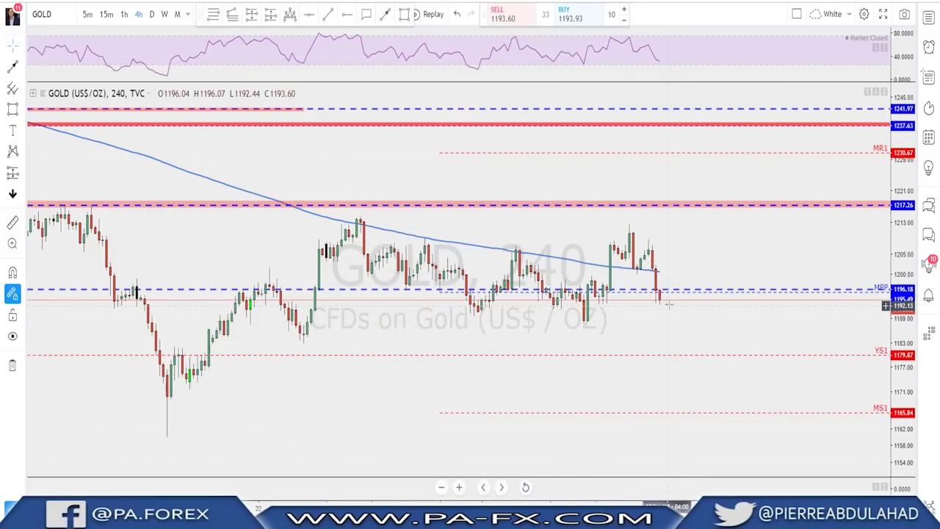
scroll(669, 306, "up", 2)
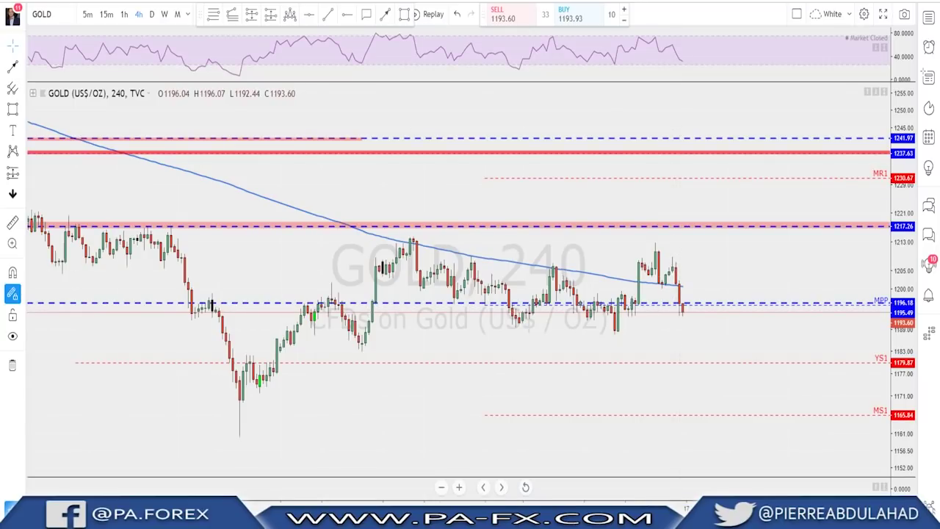
Set the gold chart to the 1-hour timeframe and draw a horizontal ray at about 1192.25 along the recent lows
left_click(127, 16)
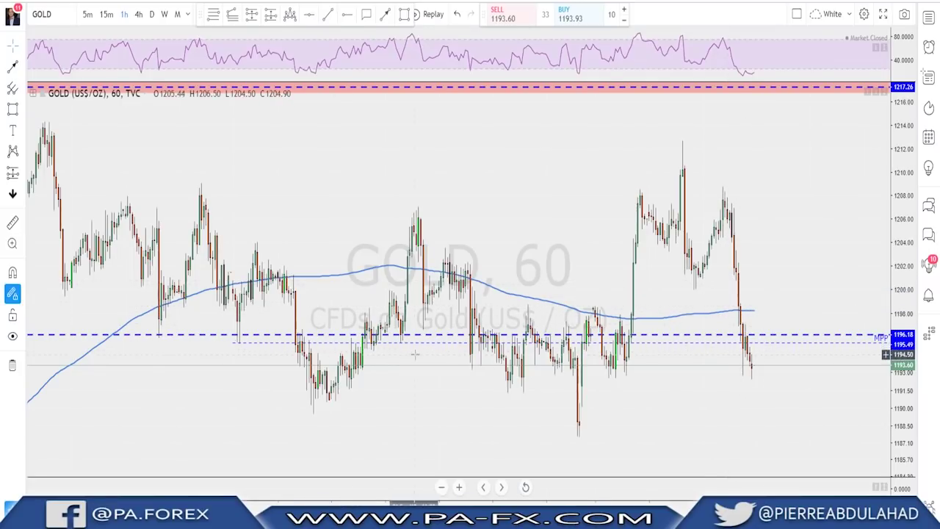
scroll(716, 340, "down", 1)
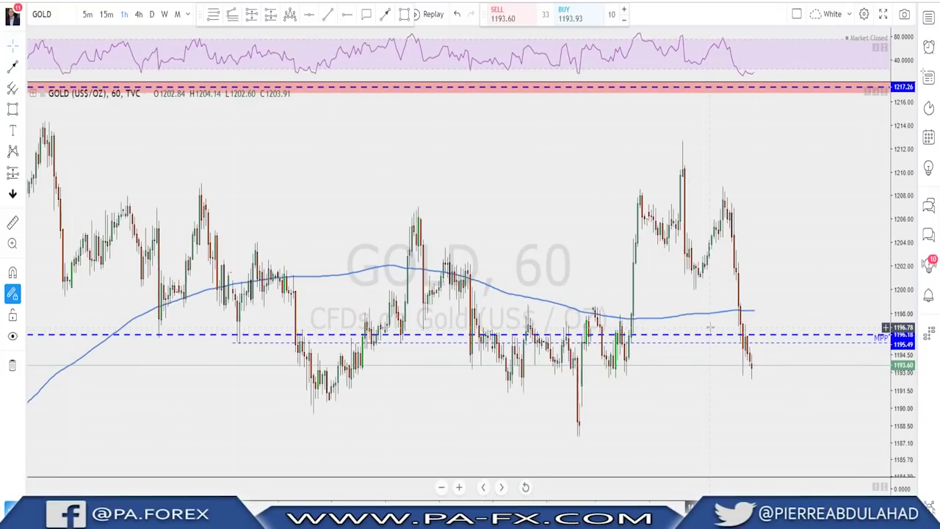
scroll(697, 319, "down", 1)
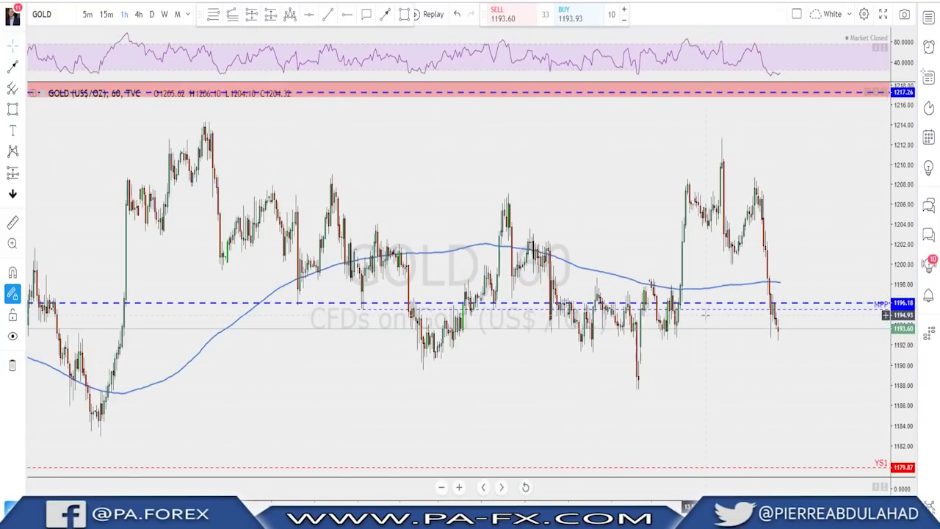
scroll(683, 320, "down", 2)
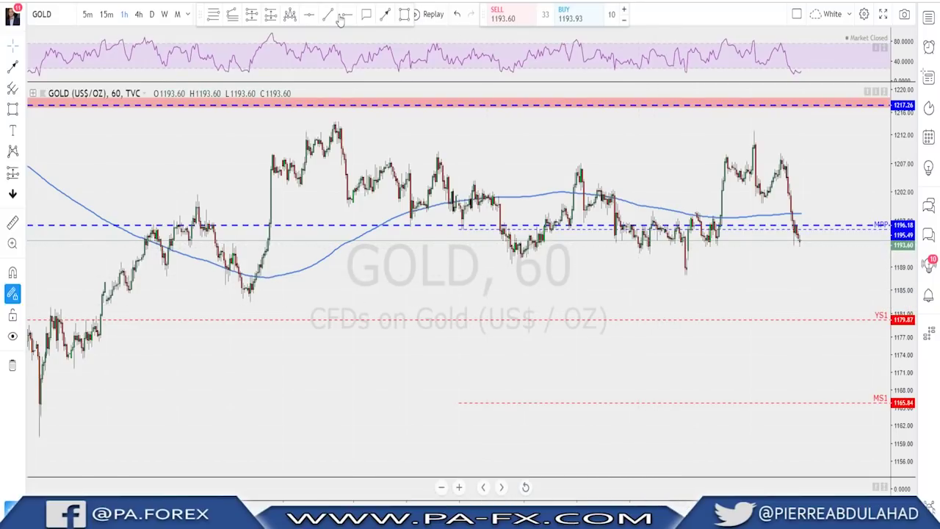
left_click(628, 248)
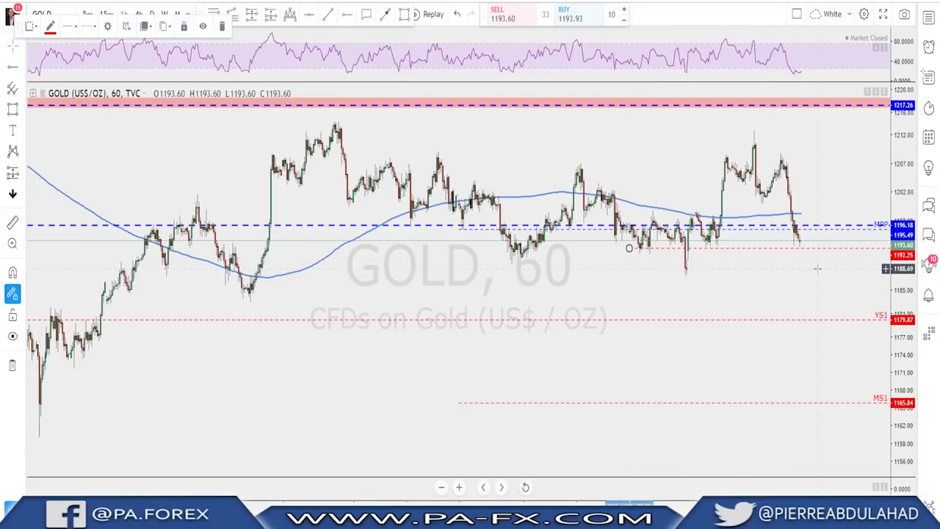
right_click(809, 264)
left_click(789, 267)
scroll(788, 267, "down", 2)
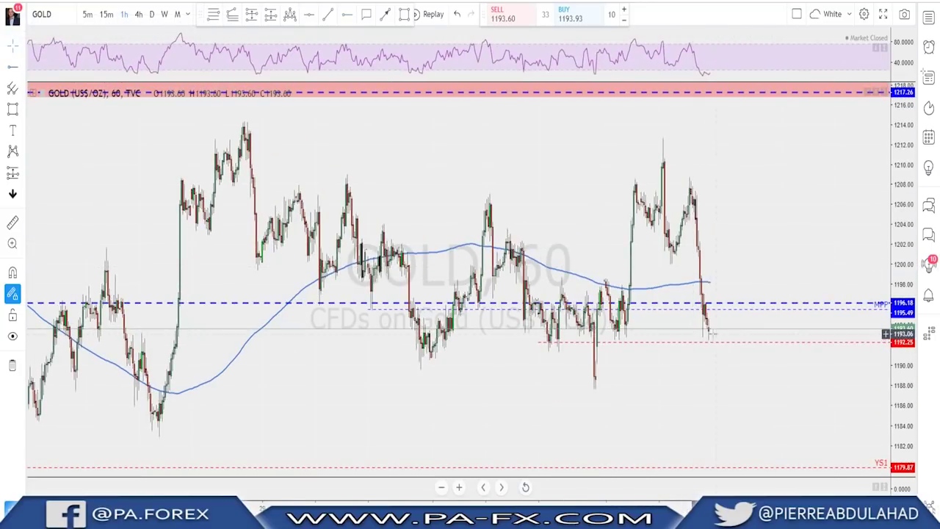
scroll(715, 345, "up", 1)
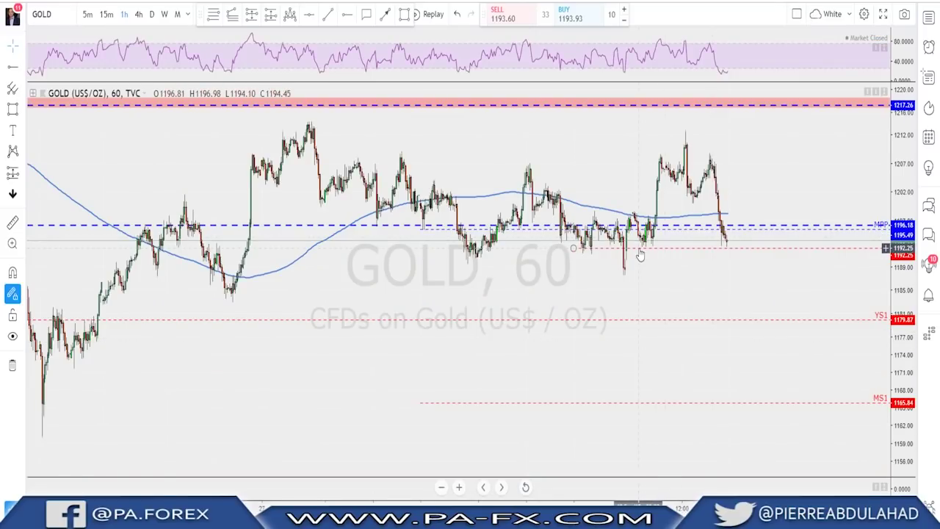
scroll(730, 269, "down", 1)
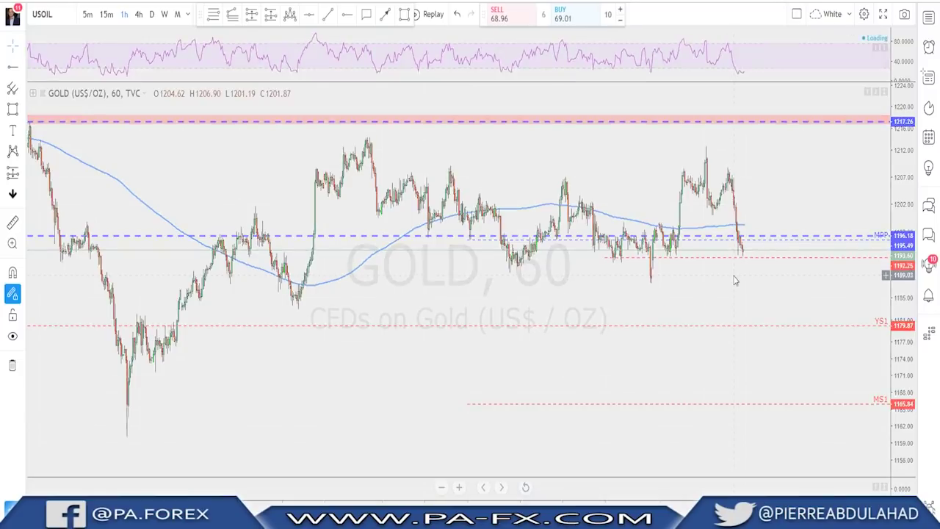
Switch the 1-hour chart from gold to USOIL and bring its latest candles into view
key("space")
scroll(729, 276, "up", 2)
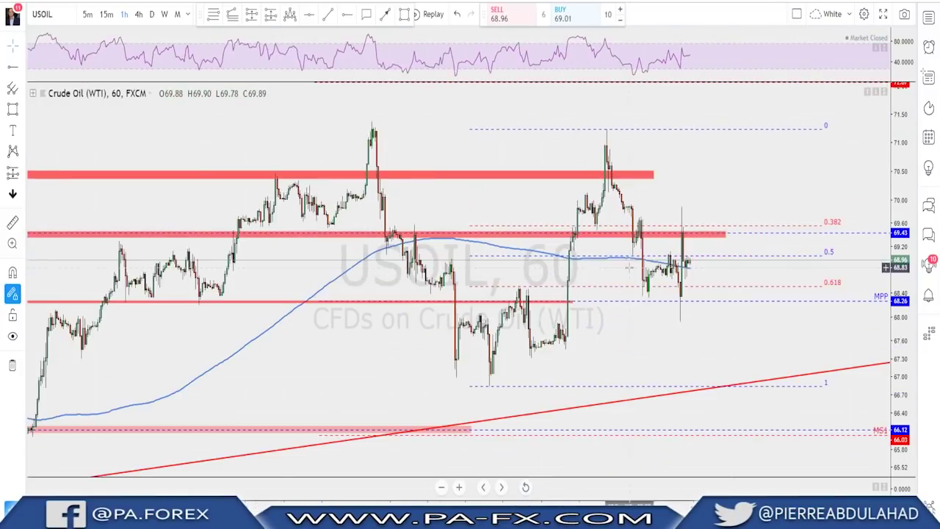
Set the USOIL chart to the daily timeframe and examine the latest candles against the 69.43 level, the resistance zone and the rising trendline
left_click_drag(678, 210, 715, 194)
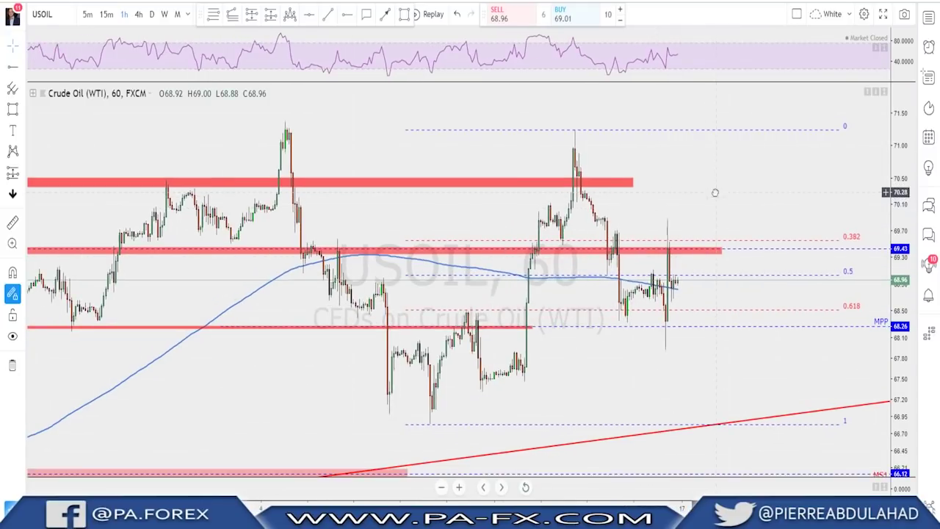
left_click(151, 14)
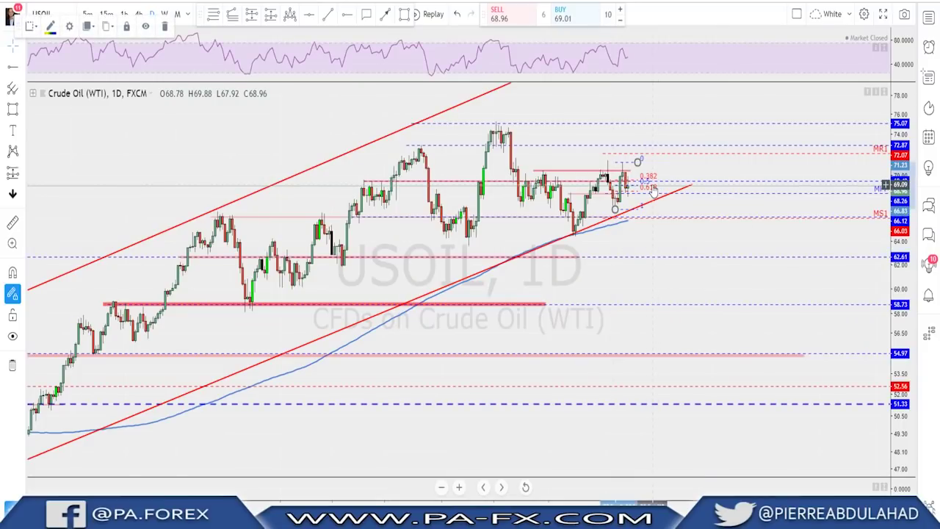
scroll(634, 206, "up", 2)
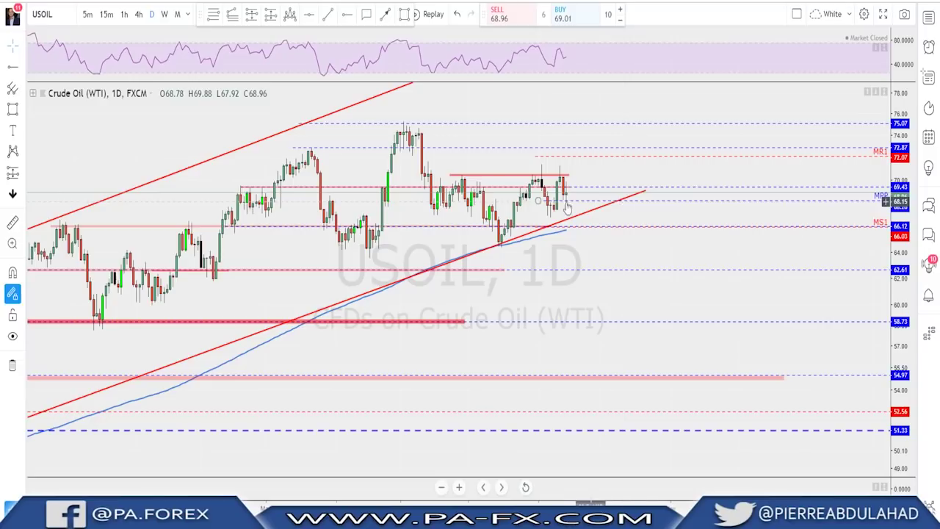
scroll(560, 209, "up", 1)
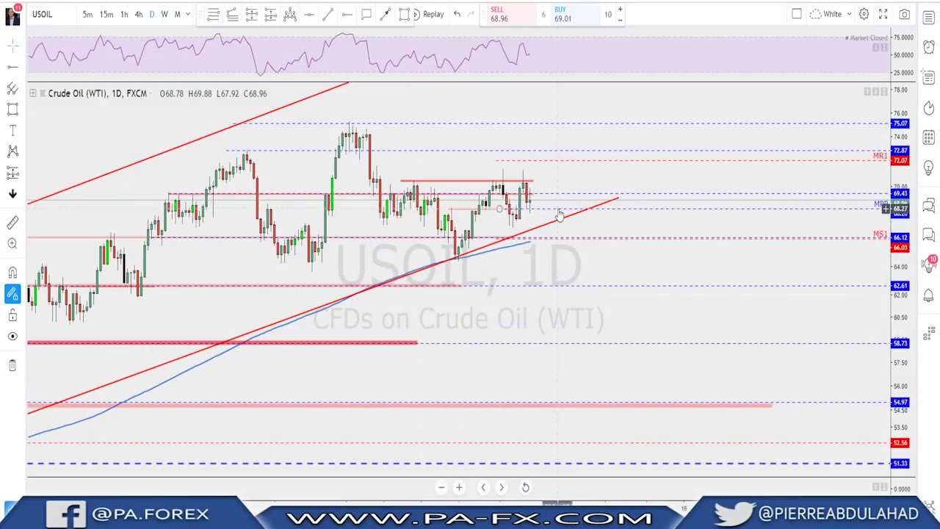
scroll(566, 211, "up", 1)
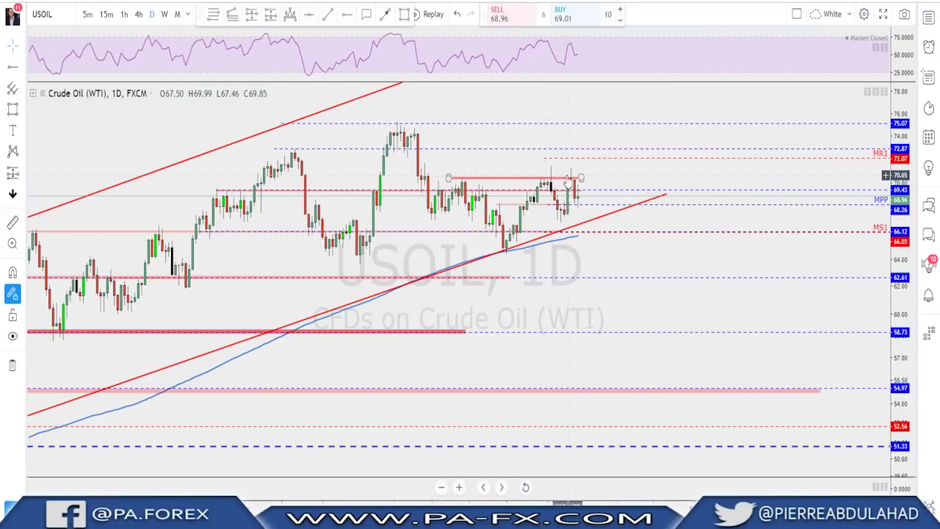
scroll(567, 182, "up", 1)
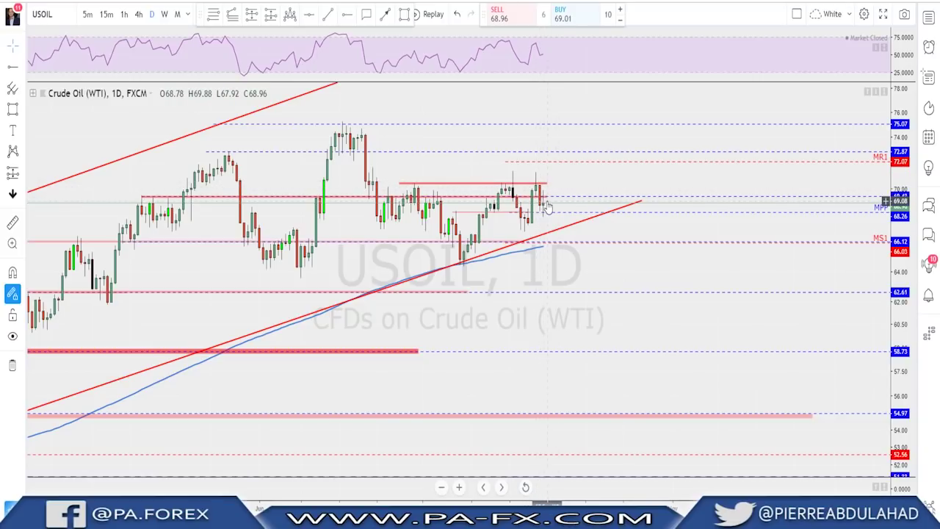
scroll(547, 208, "up", 2)
scroll(562, 208, "up", 2)
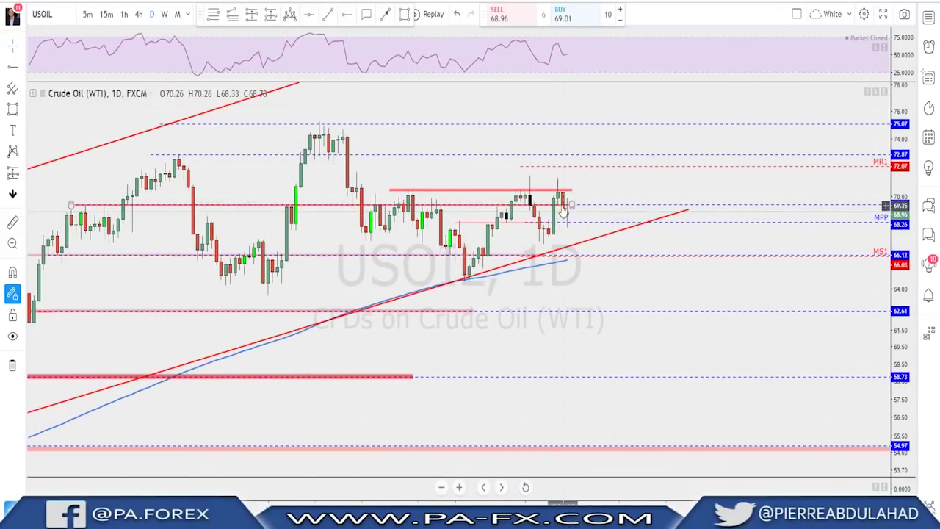
scroll(569, 204, "down", 2)
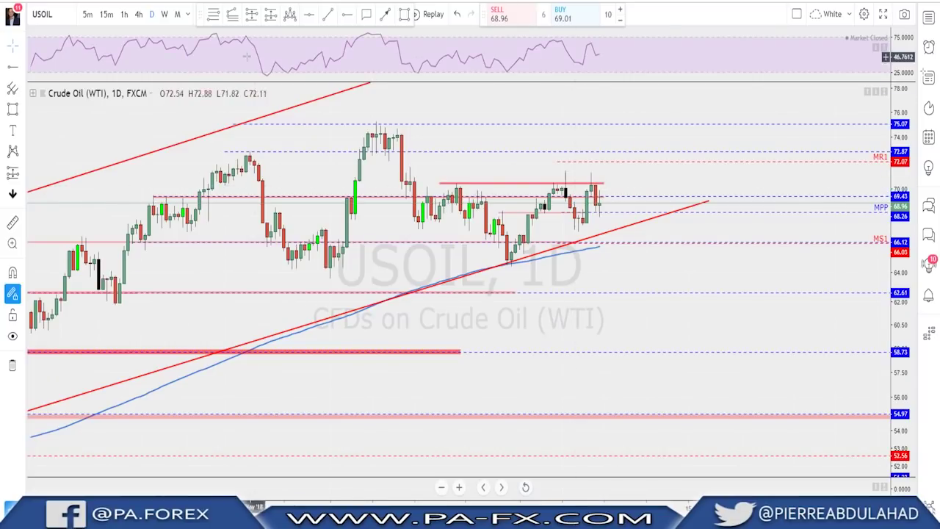
Set the USOIL chart to the 4-hour timeframe and examine the latest candles between the moving average and the upper resistance zone
left_click(139, 14)
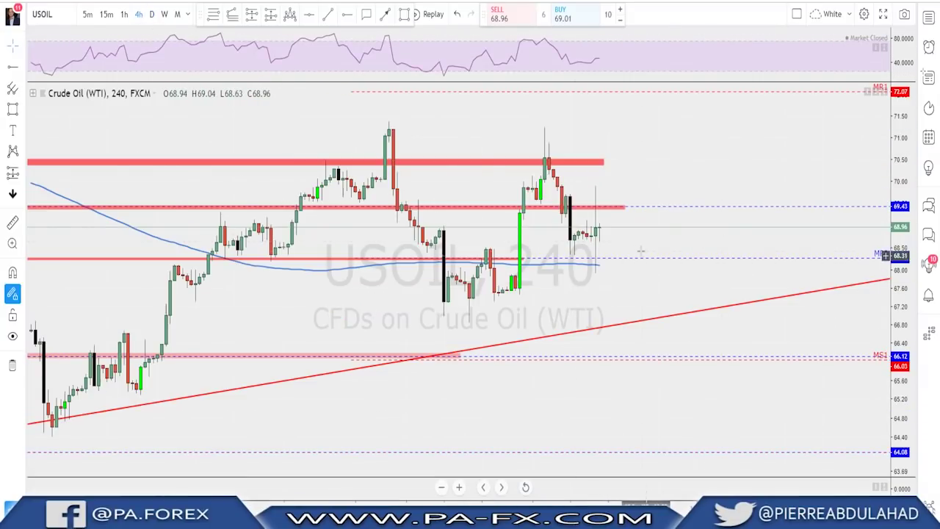
scroll(639, 243, "up", 2)
scroll(657, 242, "up", 2)
scroll(702, 220, "down", 1)
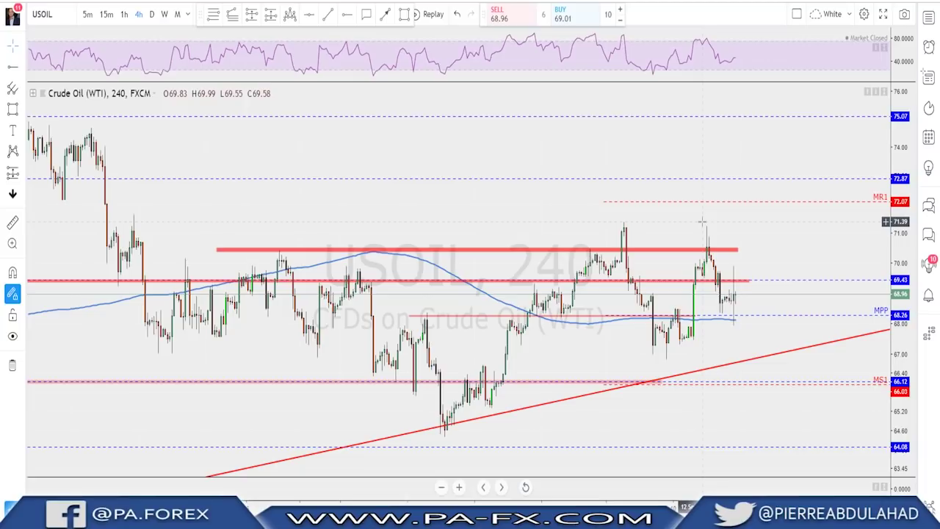
scroll(700, 271, "down", 2)
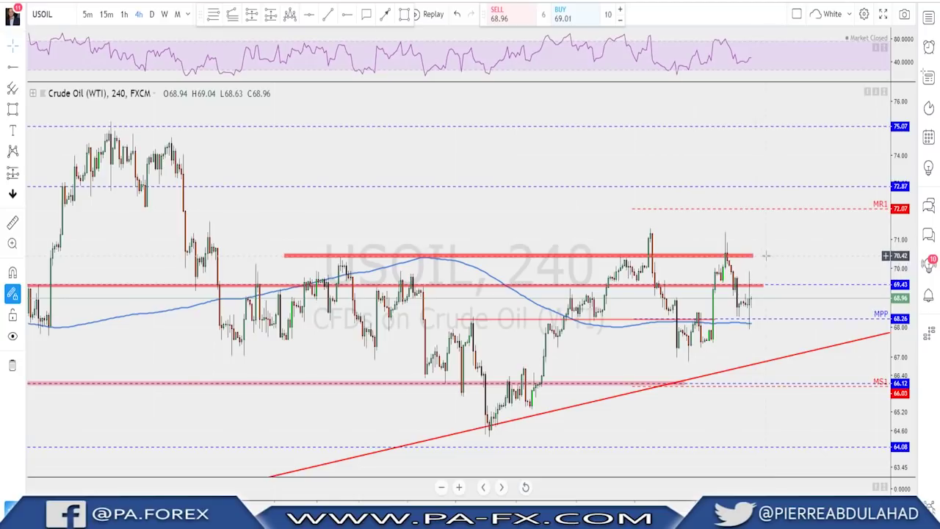
scroll(774, 259, "up", 1)
scroll(773, 259, "up", 1)
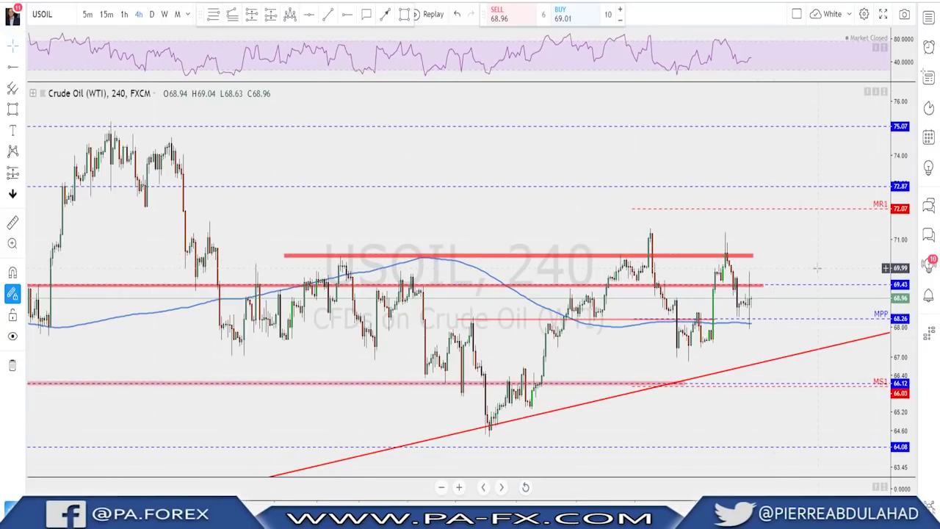
Return the USOIL chart to the daily timeframe with the latest candles in view
left_click(151, 14)
scroll(776, 242, "up", 3)
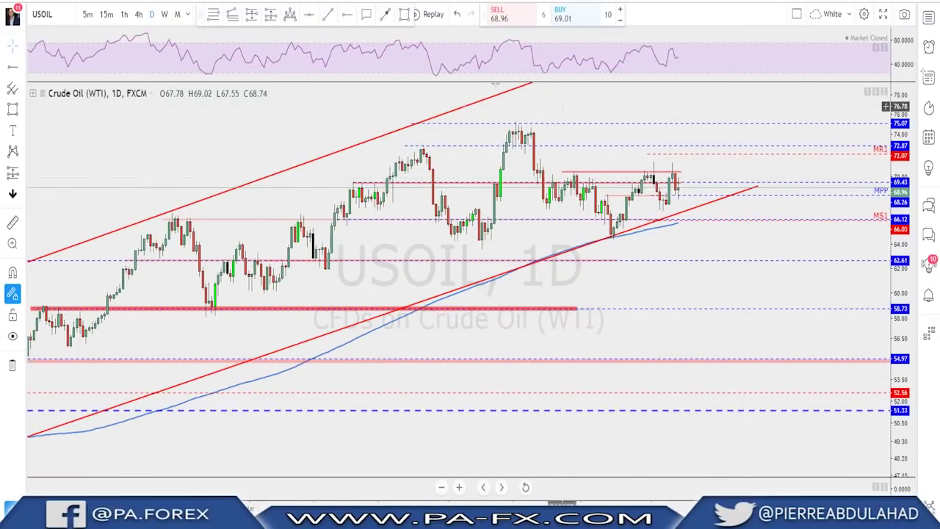
Sketch bullish arrows from the latest daily USOIL candle past the resistance zone towards about 74.31, and remove them again
left_click(384, 15)
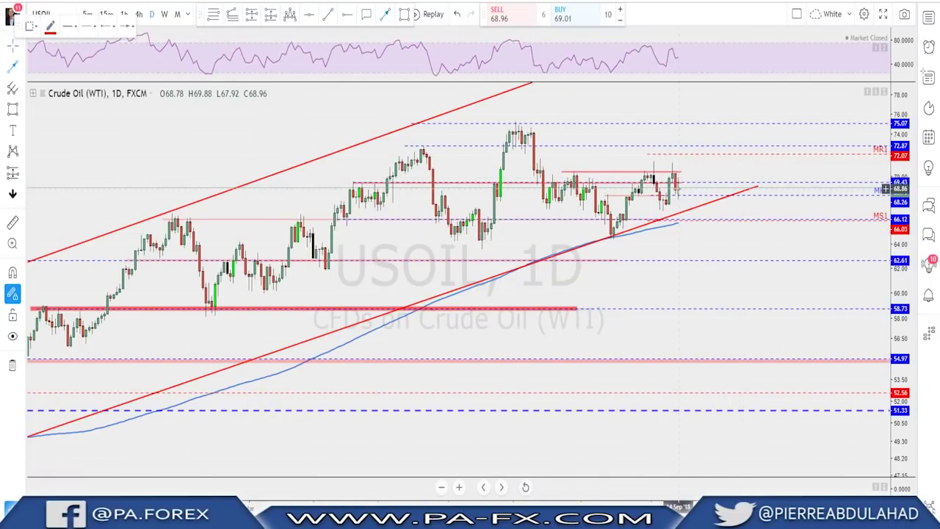
left_click_drag(678, 189, 687, 160)
key("ctrl+z")
left_click_drag(678, 188, 712, 131)
key("ctrl+z")
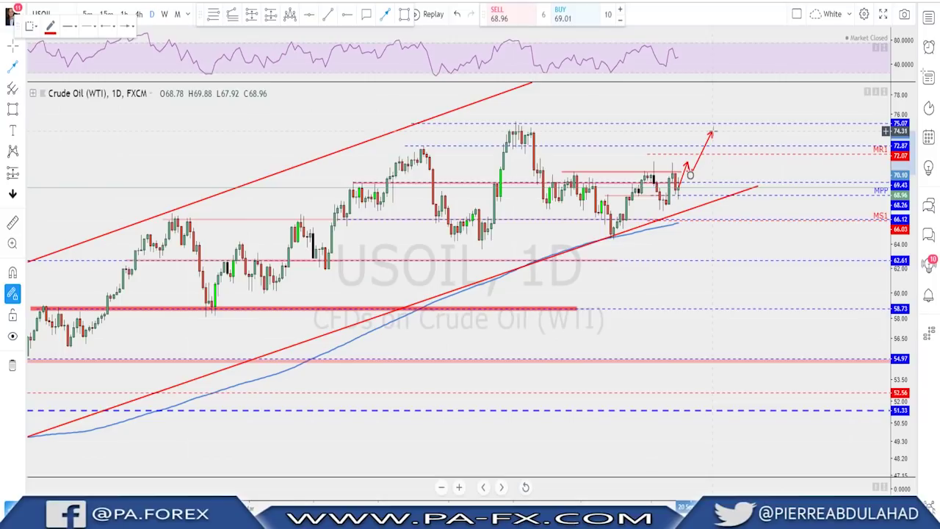
key("ctrl+z")
left_click(688, 169)
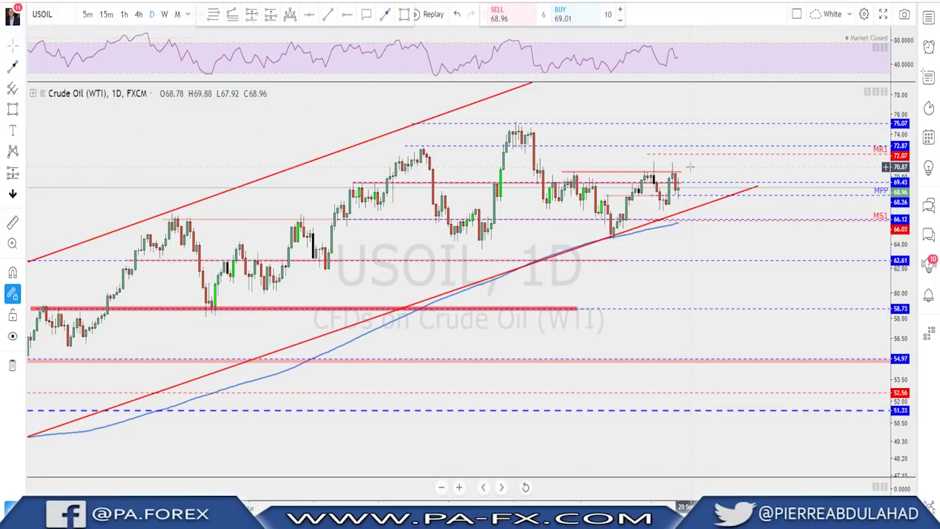
Examine USOIL's wider rising channel on the daily chart, including the moving average and lower trendline near the MS1 level
scroll(525, 232, "down", 2)
scroll(525, 232, "down", 1)
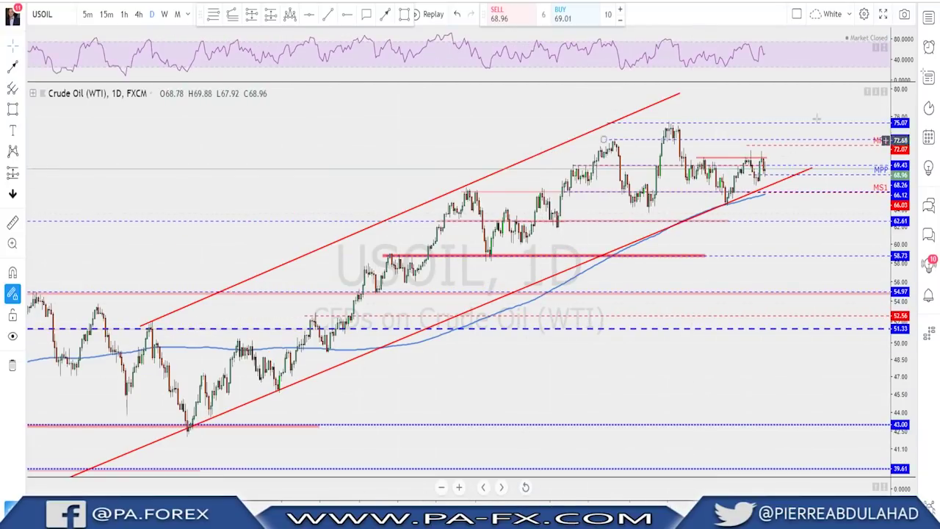
scroll(682, 207, "up", 1)
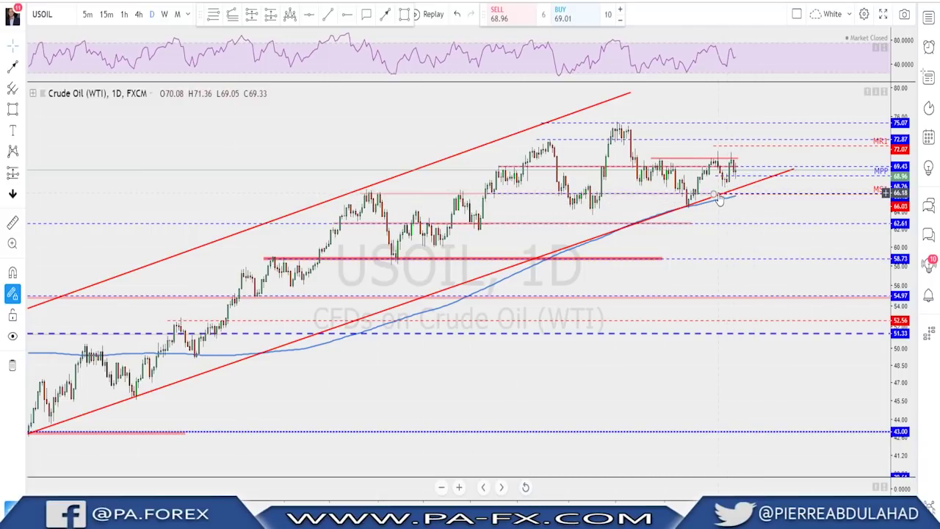
scroll(735, 189, "down", 1)
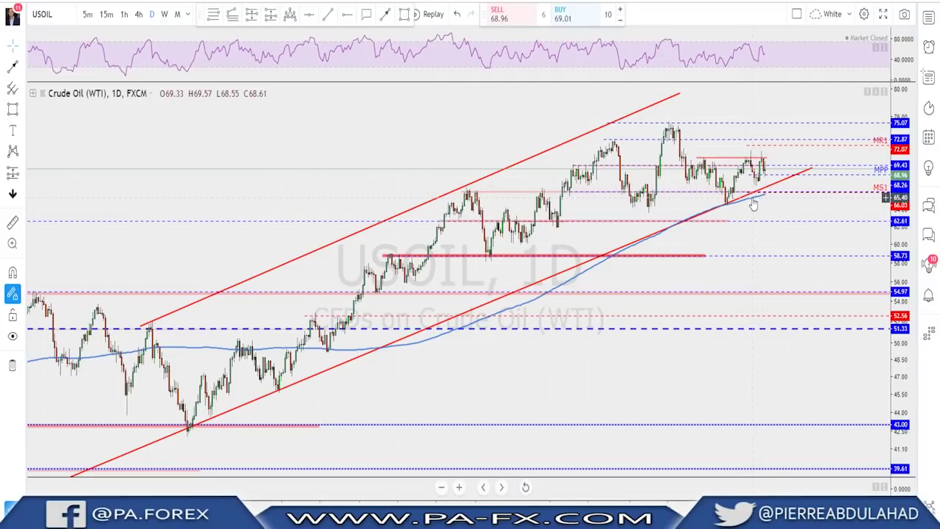
scroll(753, 204, "up", 2)
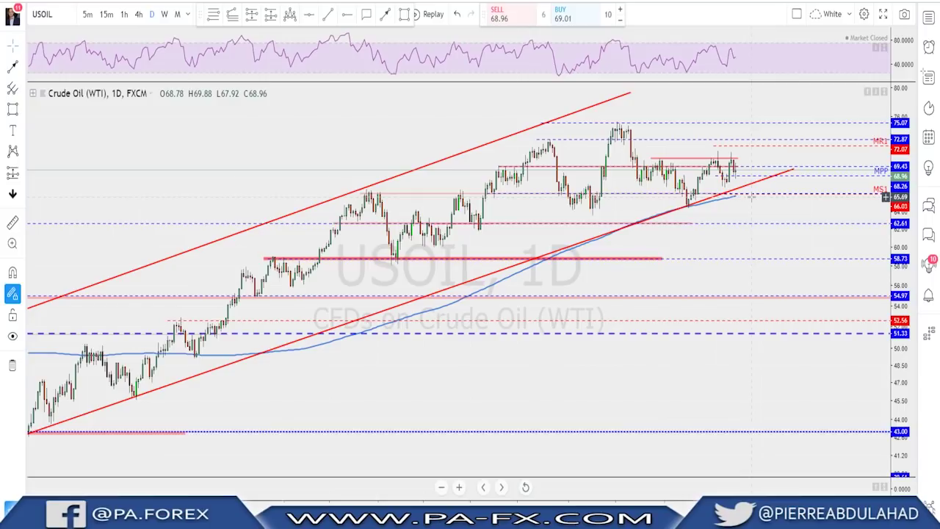
Switch the daily chart from USOIL to EURUSD and examine the latest candles between the 1.17425 and 1.15317 levels
key("Down")
scroll(710, 213, "up", 3)
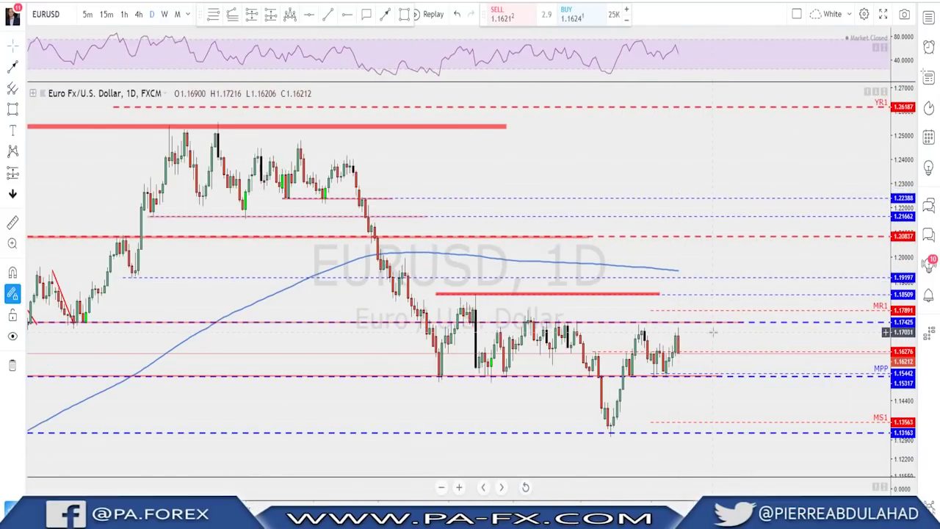
scroll(752, 326, "down", 2)
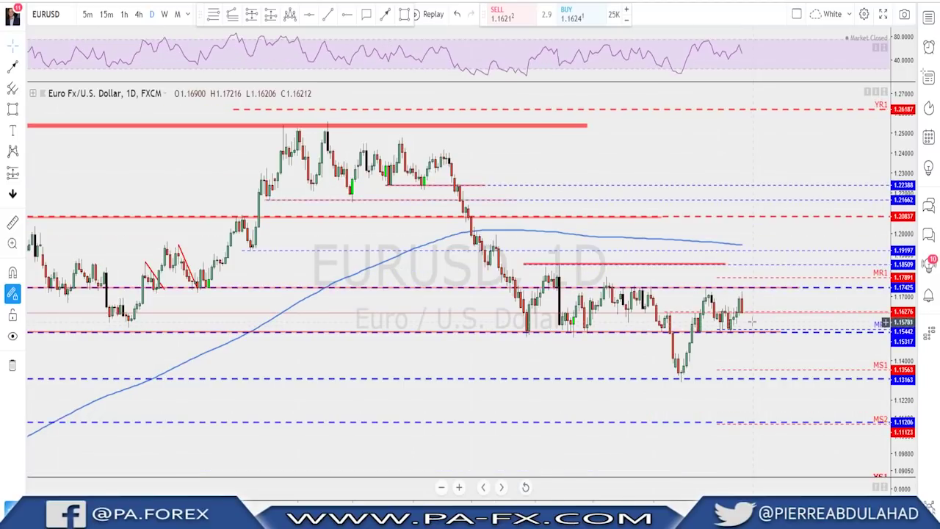
scroll(752, 320, "up", 1)
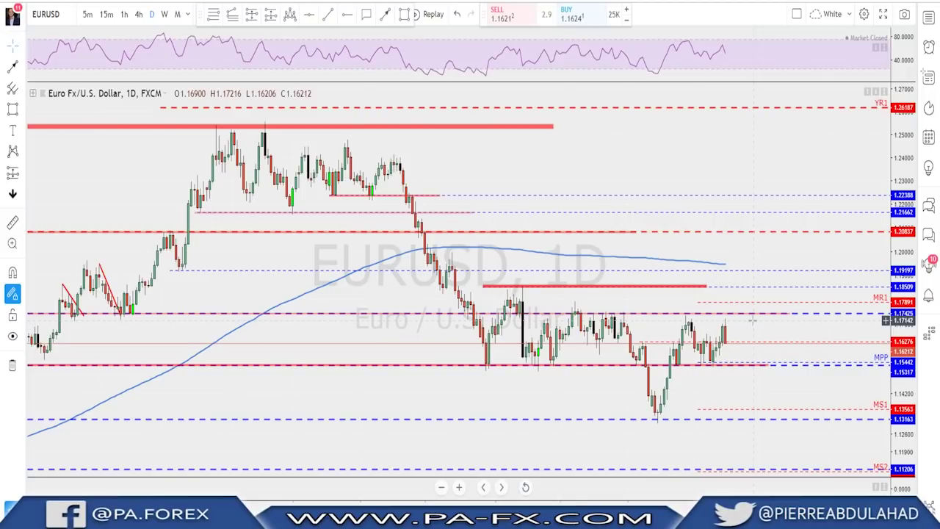
scroll(716, 360, "up", 1)
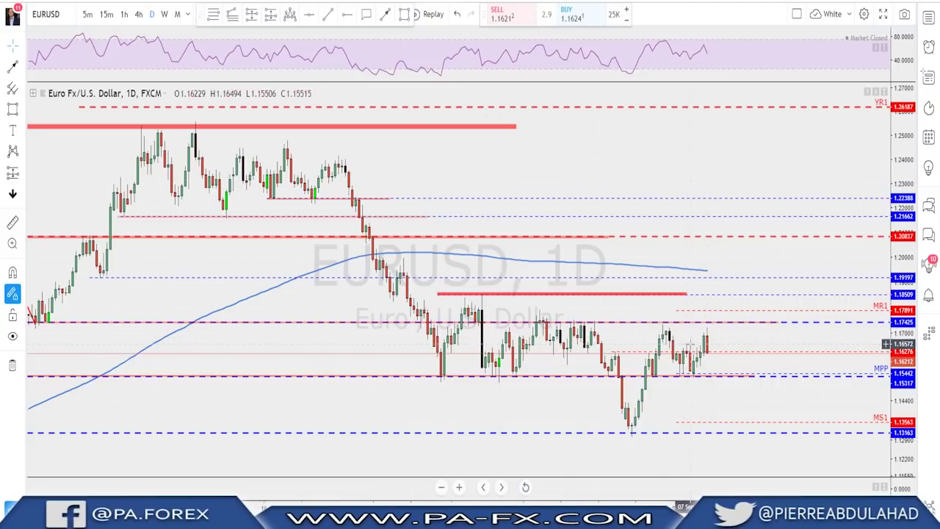
scroll(727, 338, "up", 2)
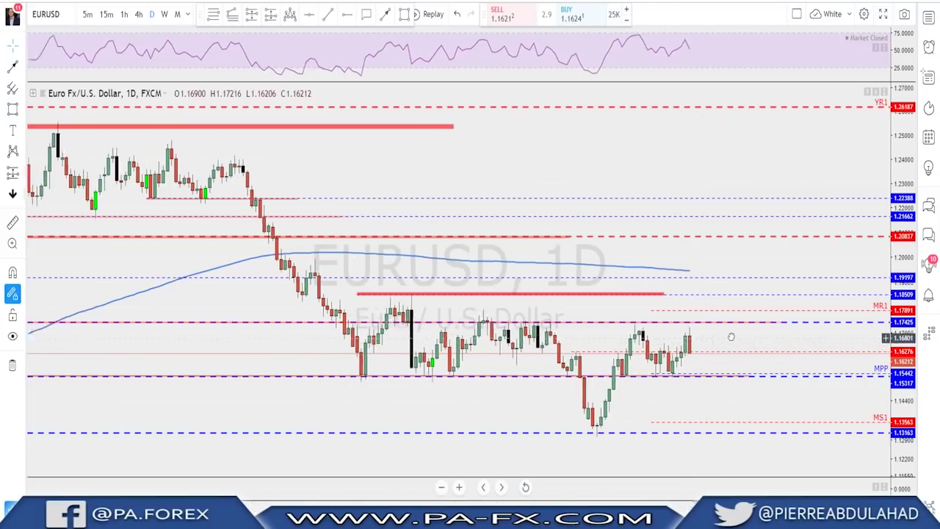
scroll(731, 336, "left", 3)
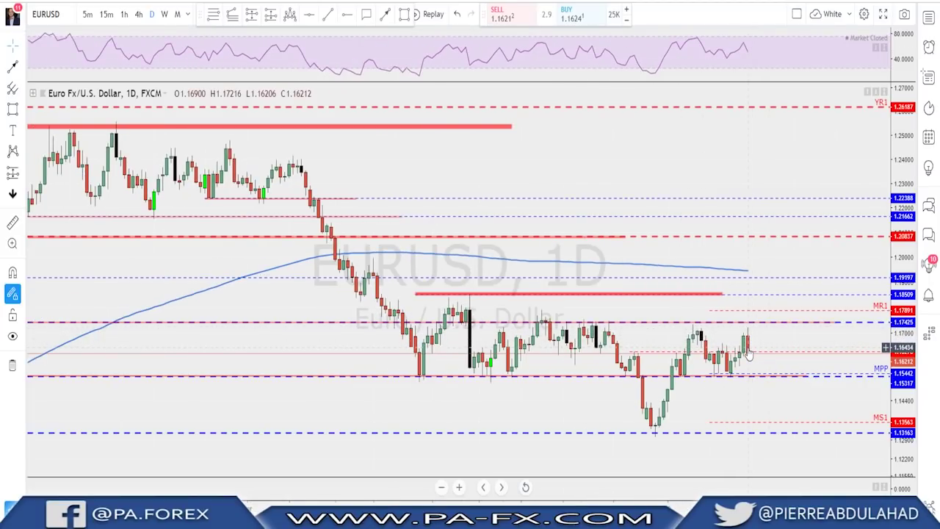
Set the EURUSD chart to the 4-hour timeframe and bring the latest candles into view with free space beyond them
left_click(138, 15)
scroll(766, 296, "down", 3)
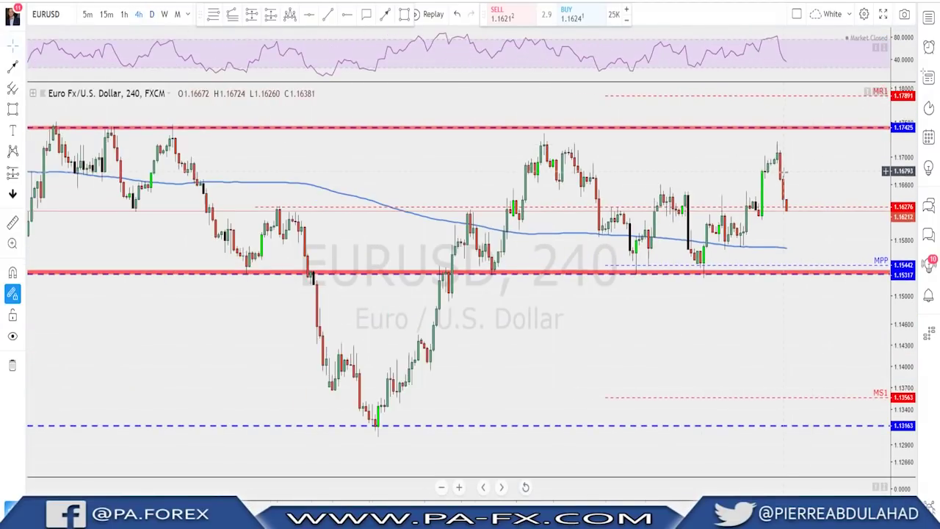
left_click_drag(767, 296, 657, 290)
scroll(683, 220, "down", 2)
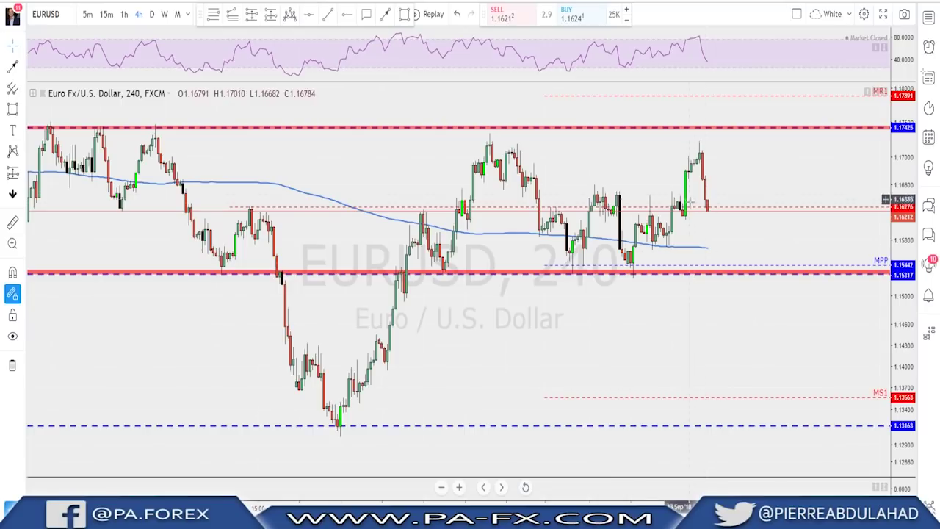
Sketch an arrow from the latest EURUSD candle down to about 1.15431, try a rebound arrow from its tip, and remove both
left_click(385, 16)
left_click(705, 210)
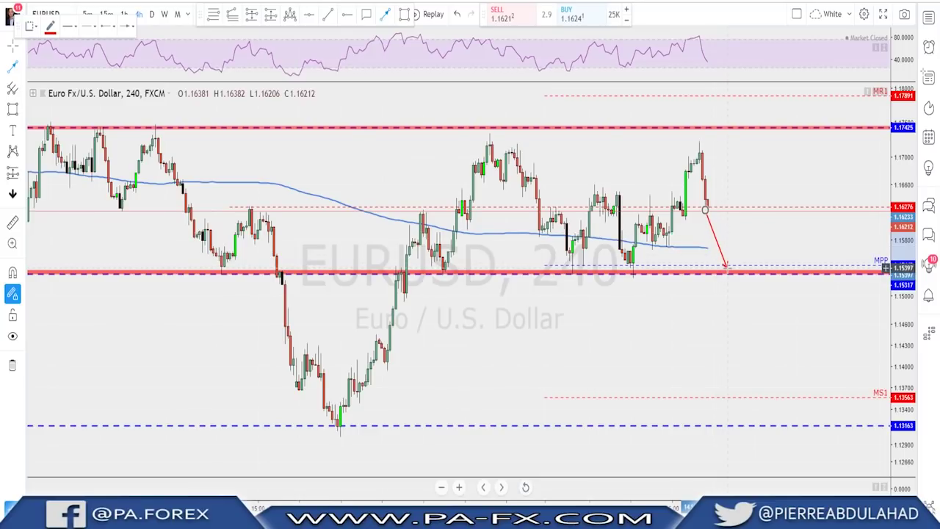
left_click(718, 261)
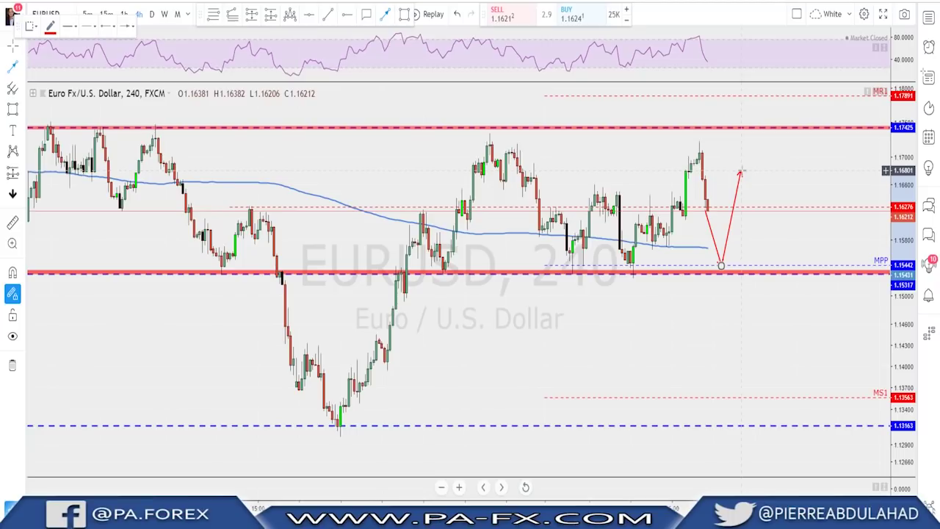
key("Escape")
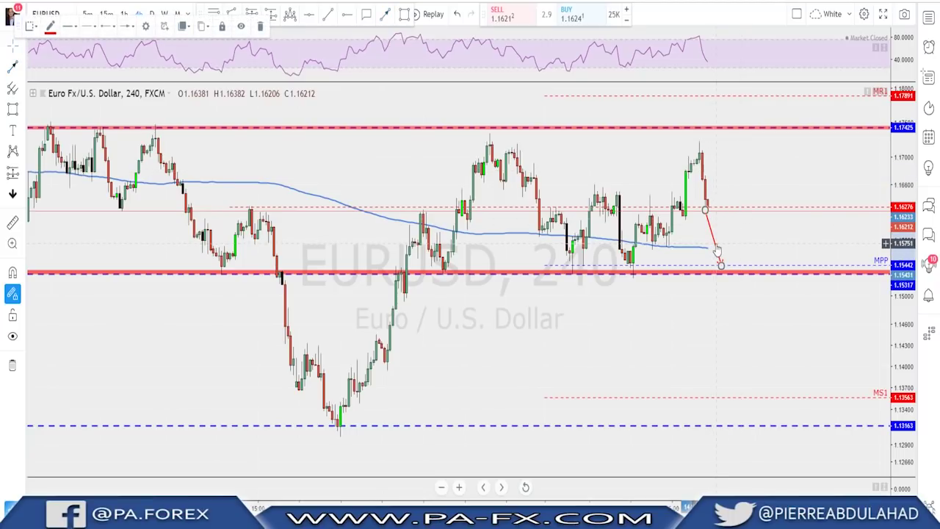
key("Delete")
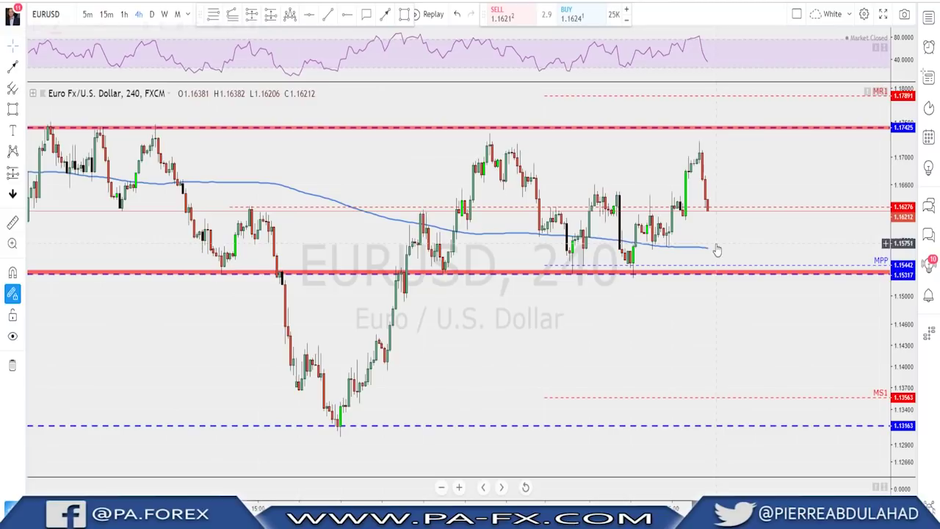
Sketch an arrow from the latest EURUSD candle up to about 1.17451 and a second arrow from its tip down to about 1.16829
left_click(385, 15)
left_click(708, 208)
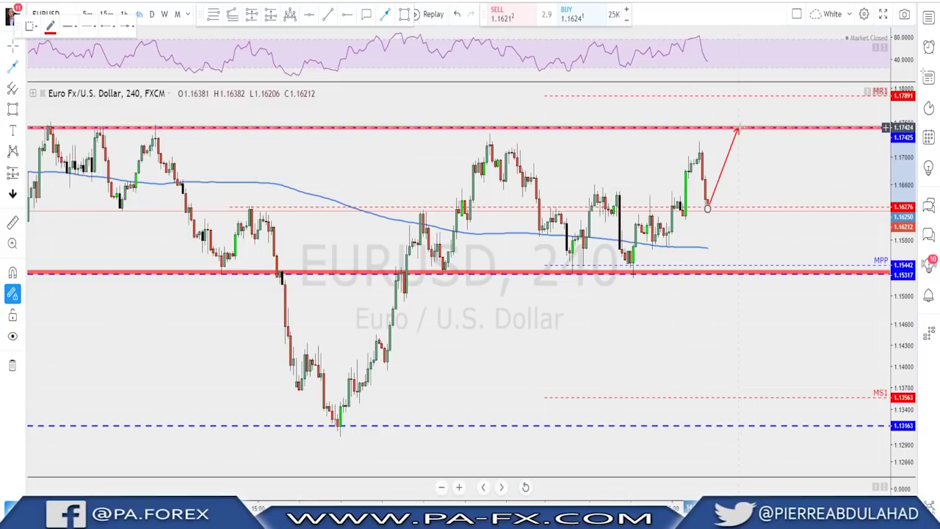
scroll(738, 128, "down", 3)
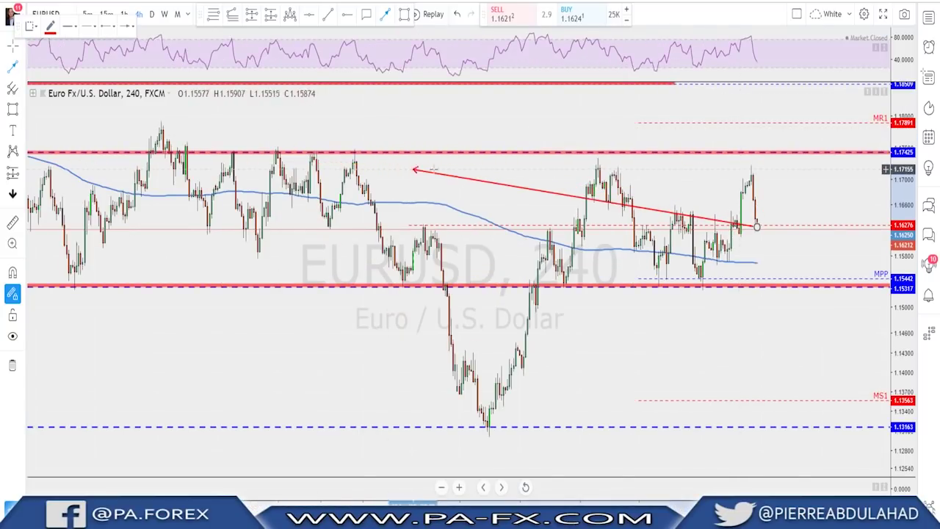
scroll(345, 158, "down", 2)
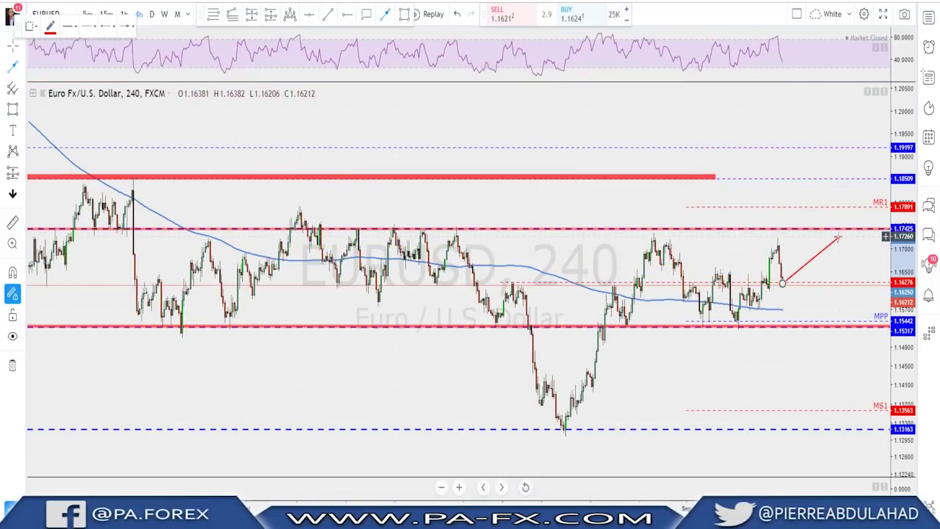
left_click(802, 227)
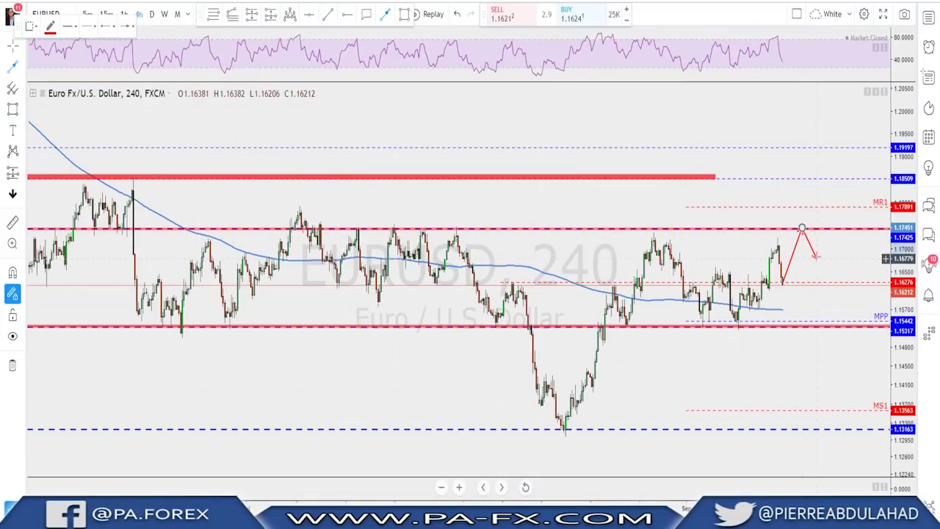
double_click(815, 255)
Remove both projection arrows at the 1.17425 resistance from the EURUSD chart
scroll(812, 242, "up", 3)
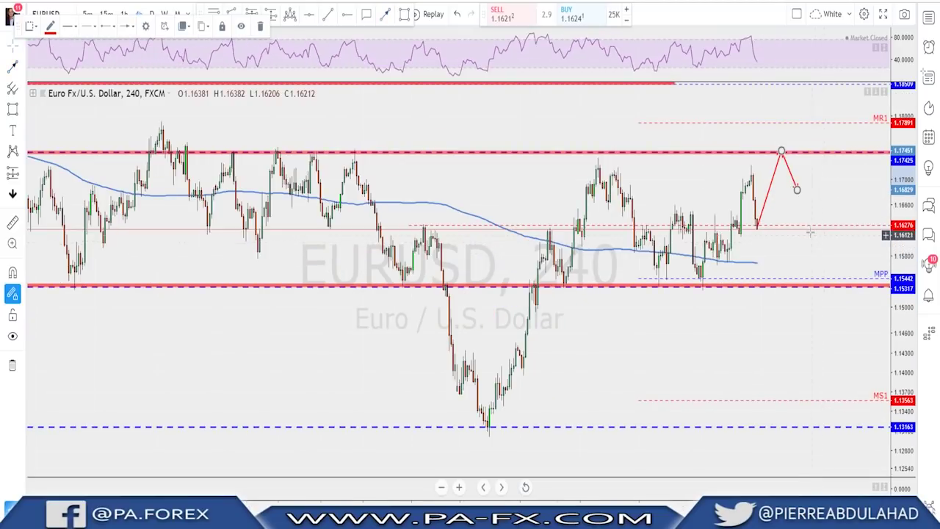
right_click(797, 171)
left_click(792, 179)
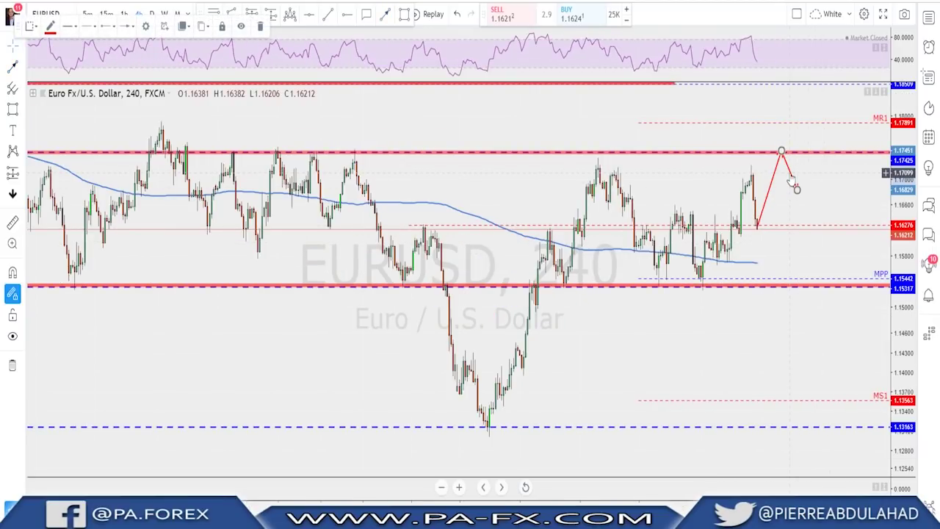
left_click_drag(792, 179, 780, 155)
left_click(775, 180)
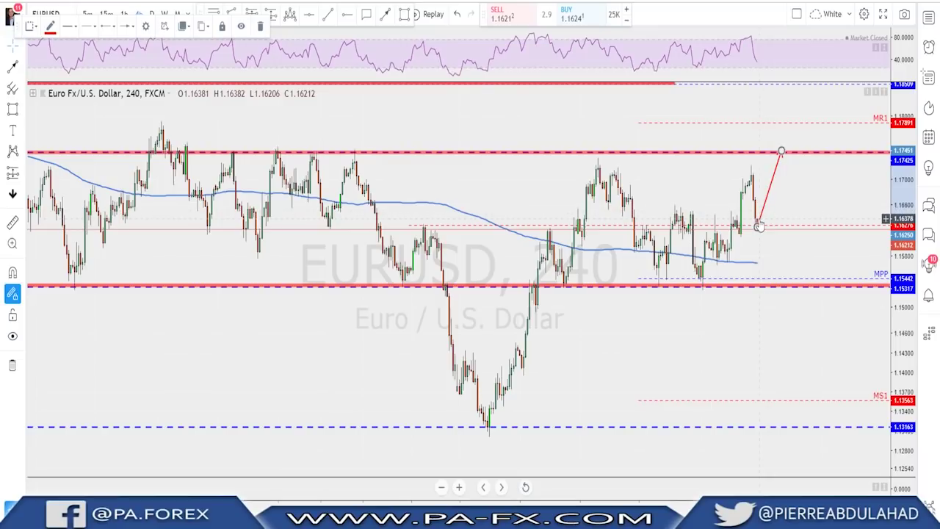
key("Delete")
scroll(759, 220, "down", 3)
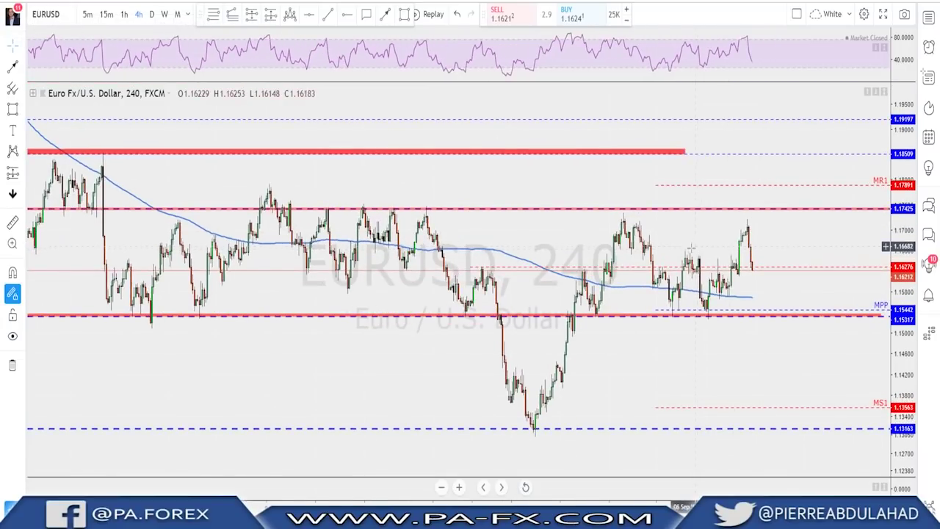
Place a long position on EURUSD with entry at about 1.15444, stop at about 1.15126 and target at about 1.17409
left_click(270, 18)
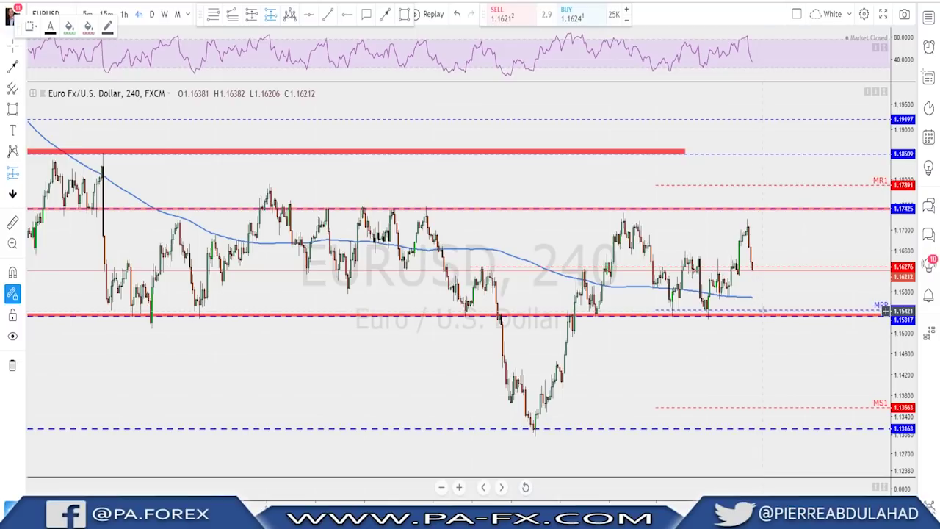
left_click(776, 310)
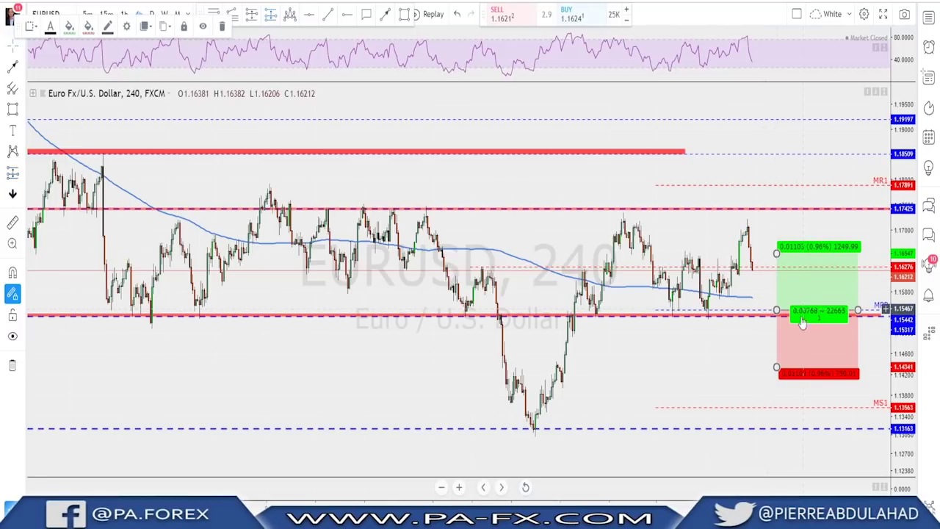
left_click_drag(777, 367, 775, 326)
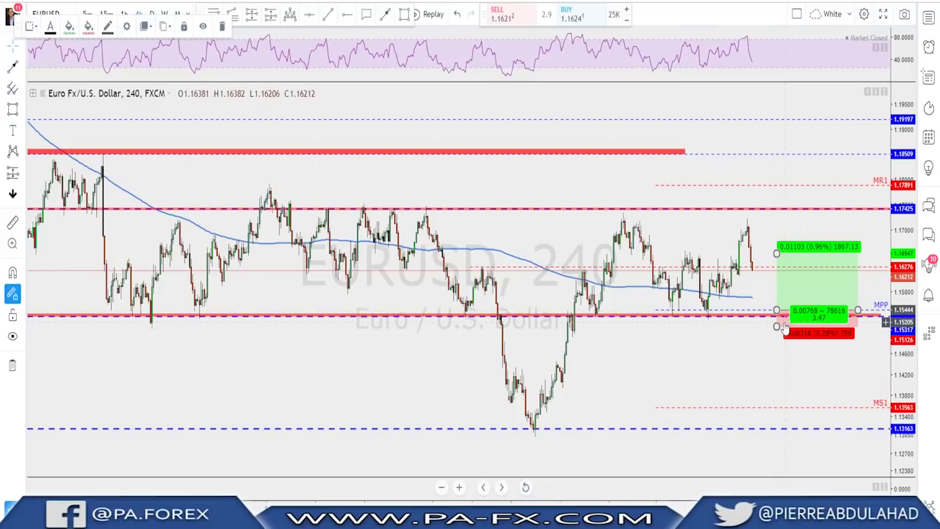
left_click_drag(777, 254, 776, 211)
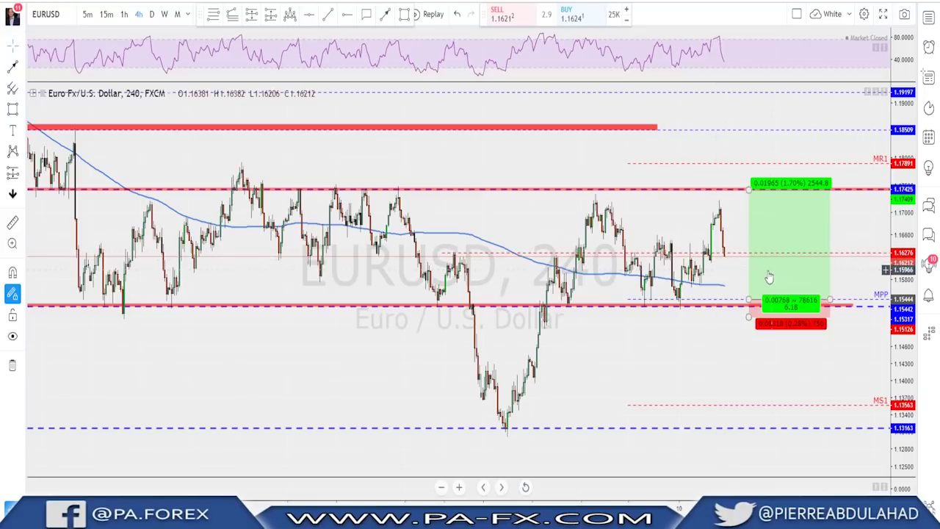
Move the long position's entry to about 1.16184 at the latest candle, lower its stop to about 1.15188, and delete the position
left_click_drag(754, 277, 729, 235)
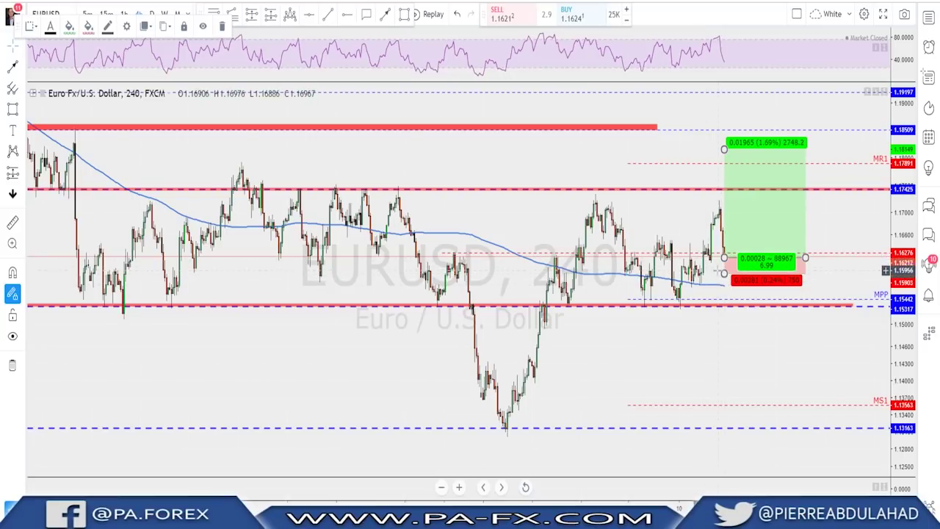
left_click_drag(724, 277, 722, 314)
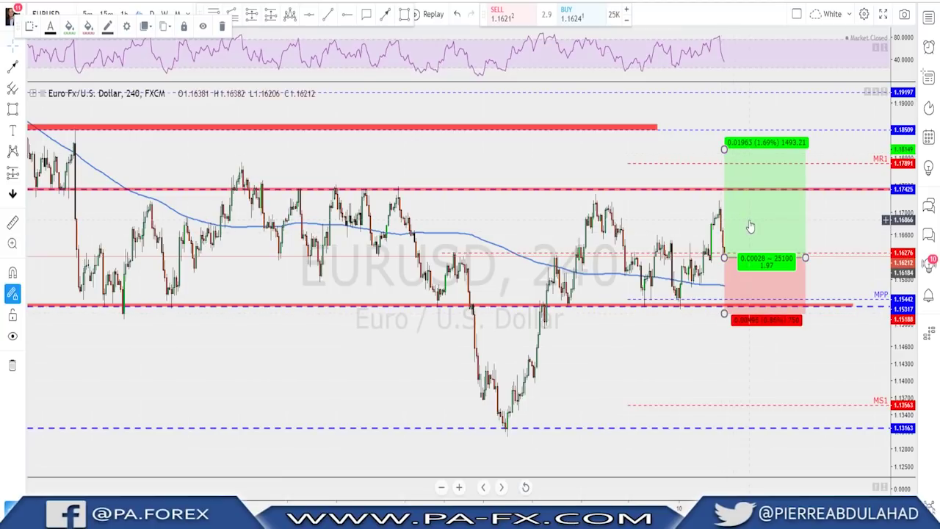
key("Delete")
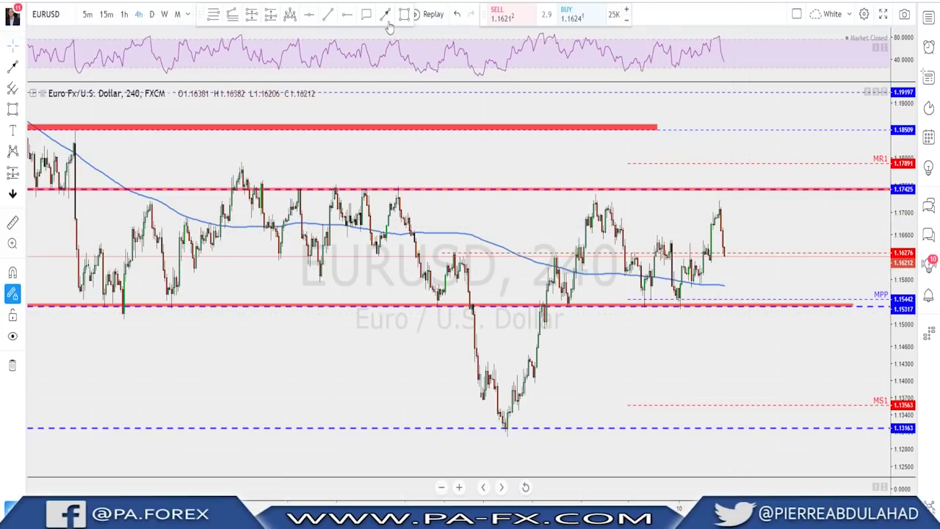
left_click(385, 15)
left_click(725, 254)
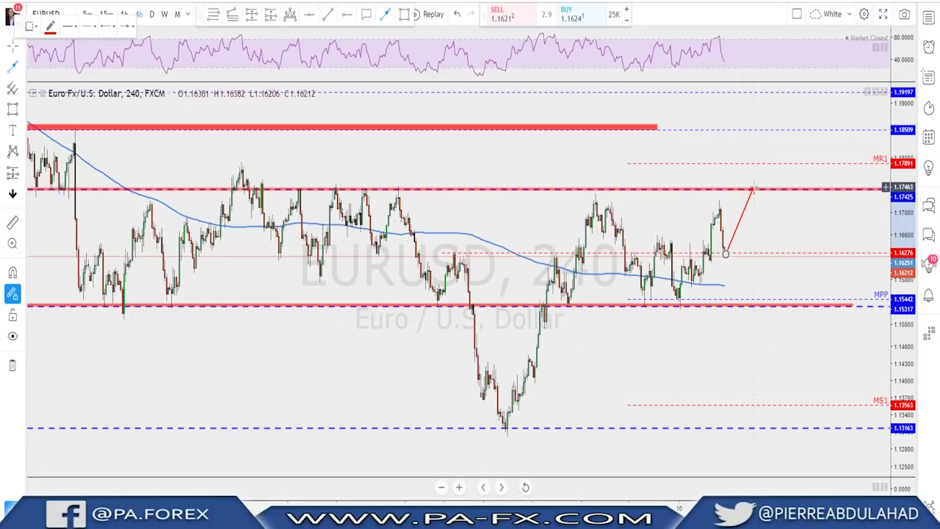
key("Escape")
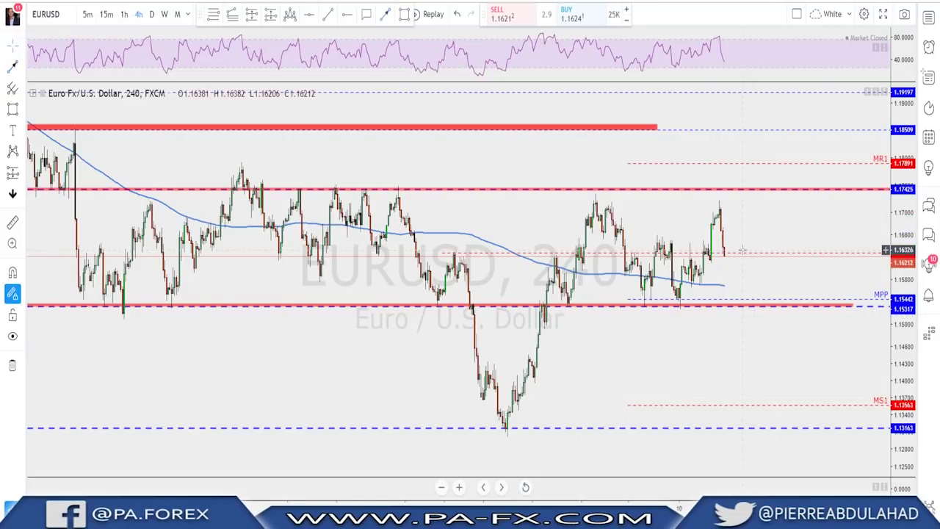
Sketch arrows from the recent EURUSD high up to about 1.17799, back to about 1.17351, and try a third up towards 1.18562
key("alt+r")
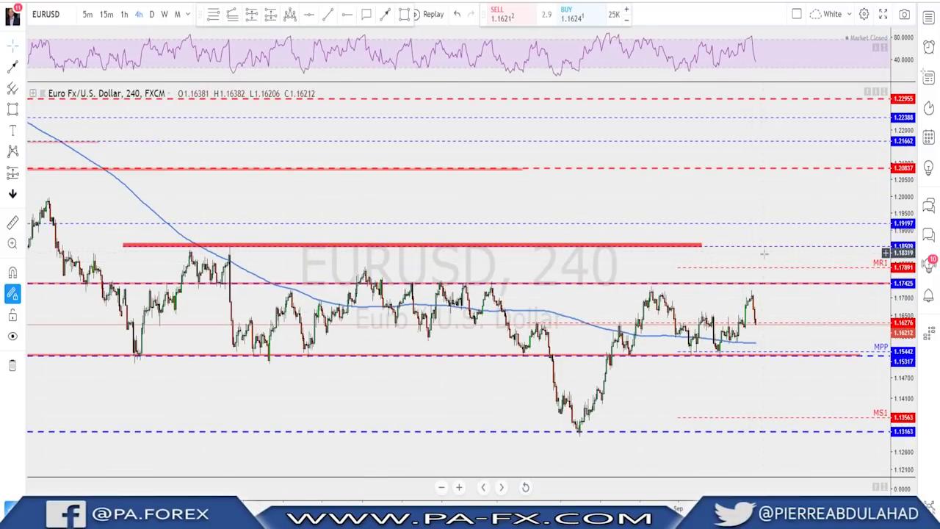
scroll(764, 254, "up", 1)
left_click_drag(798, 367, 776, 371)
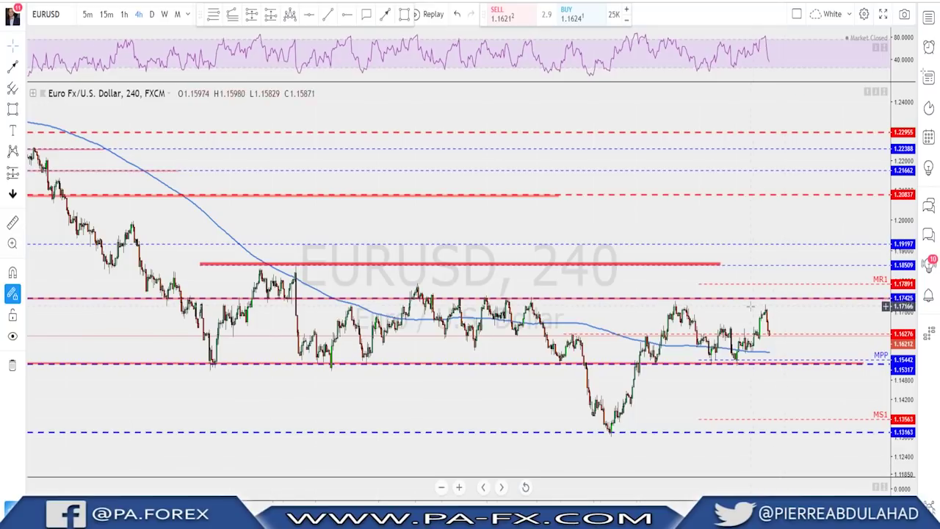
scroll(749, 306, "up", 4)
scroll(739, 306, "down", 3)
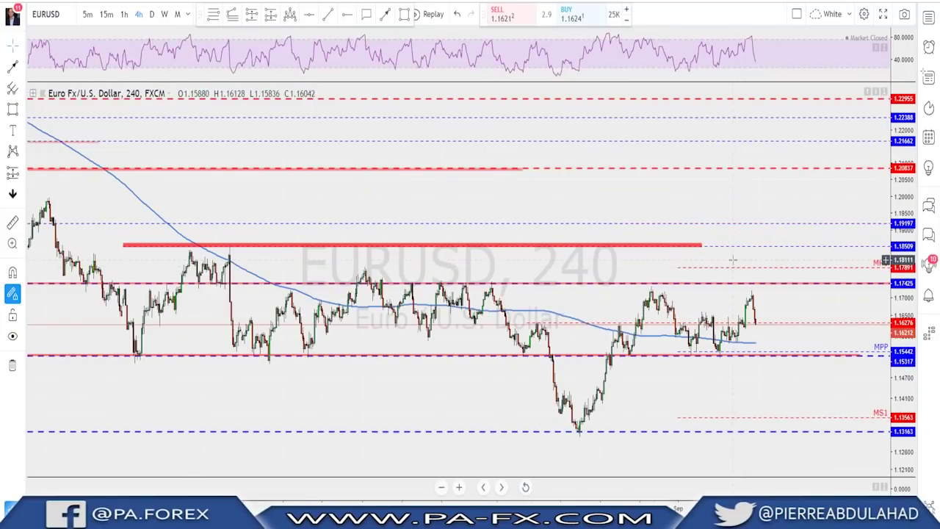
left_click(388, 14)
mouse_move(753, 293)
left_mouse_down()
mouse_move(762, 270)
mouse_move(775, 287)
left_mouse_up()
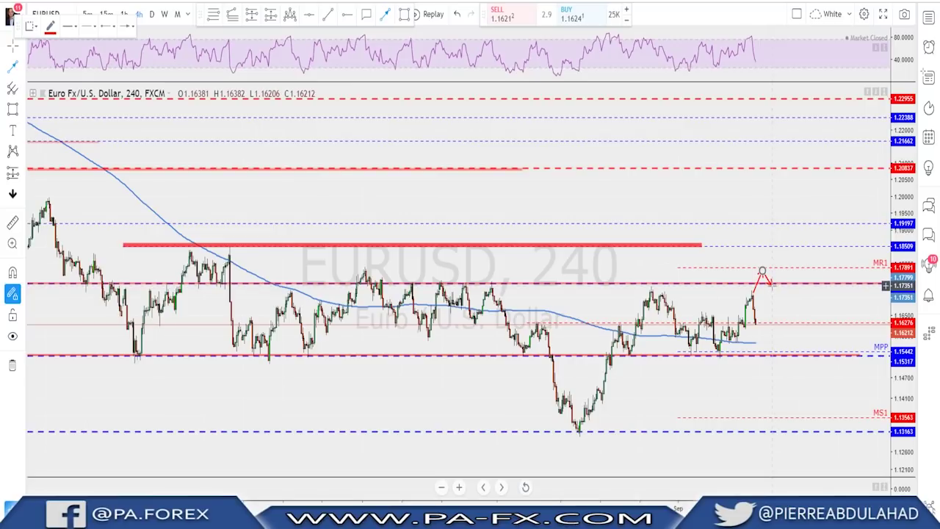
left_click_drag(774, 285, 786, 243)
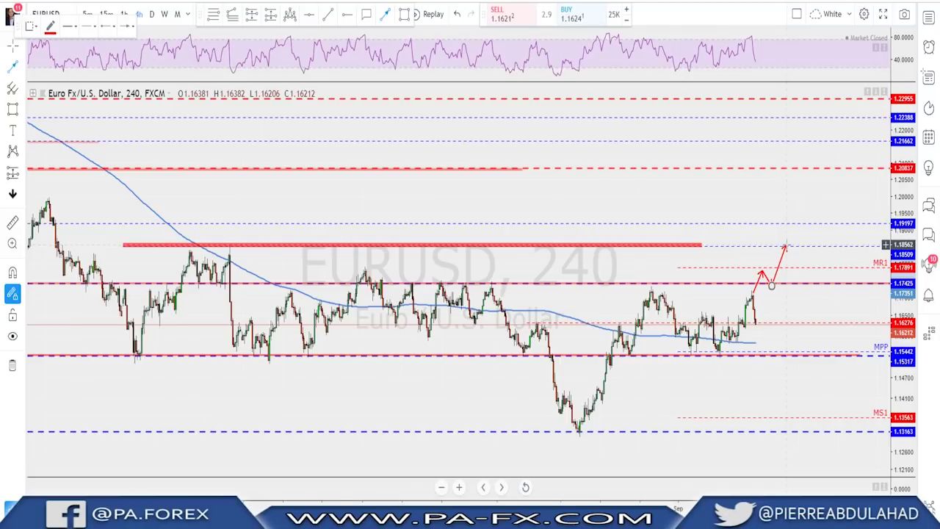
Undo the breakout and retest arrows above the recent EURUSD high
key("ctrl+z")
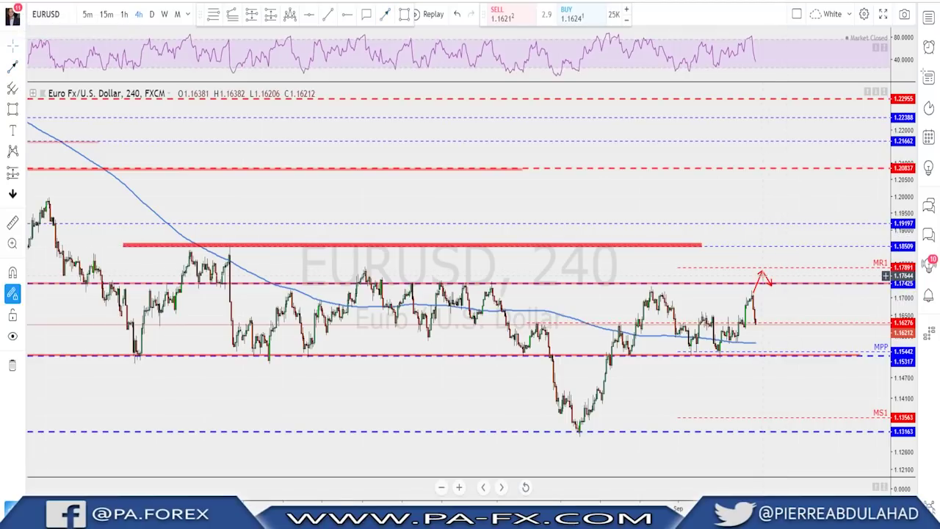
key("ctrl+z")
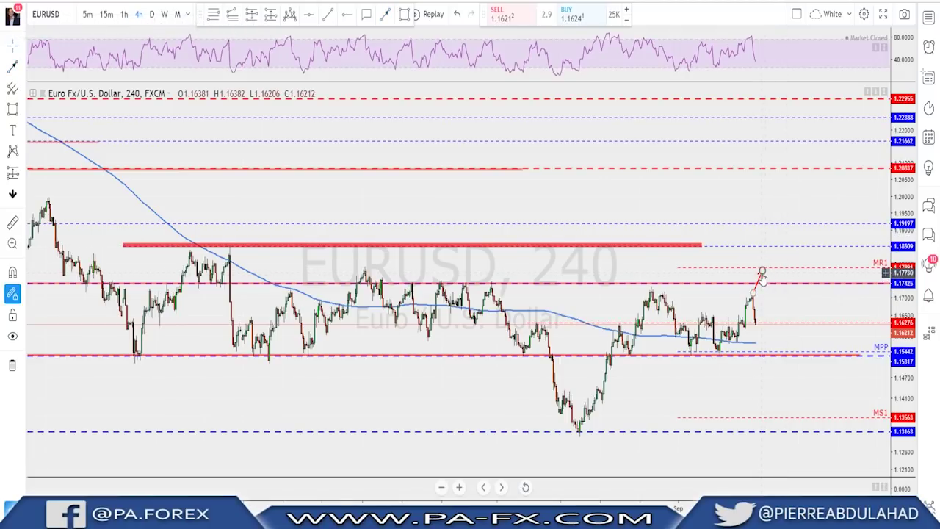
scroll(748, 306, "down", 3)
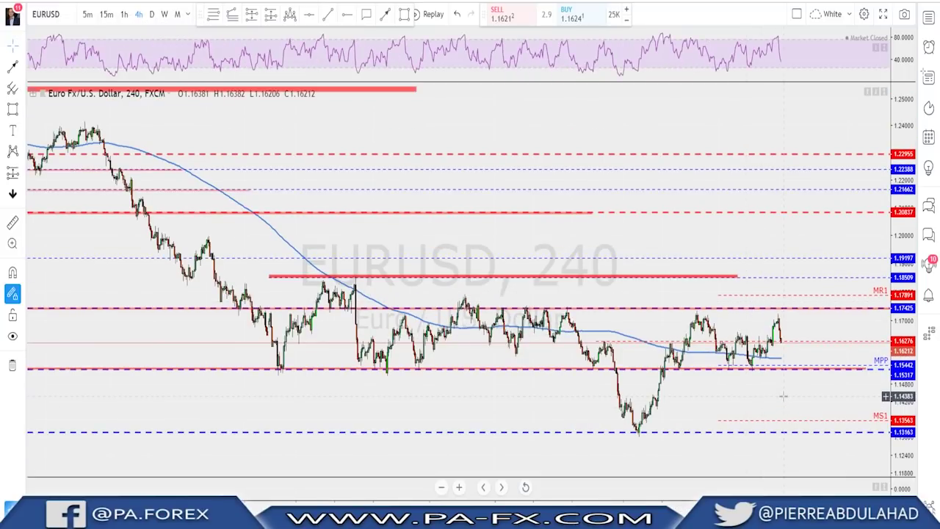
Switch the chart from EURUSD to GBPUSD and set it to the daily timeframe
key("Down")
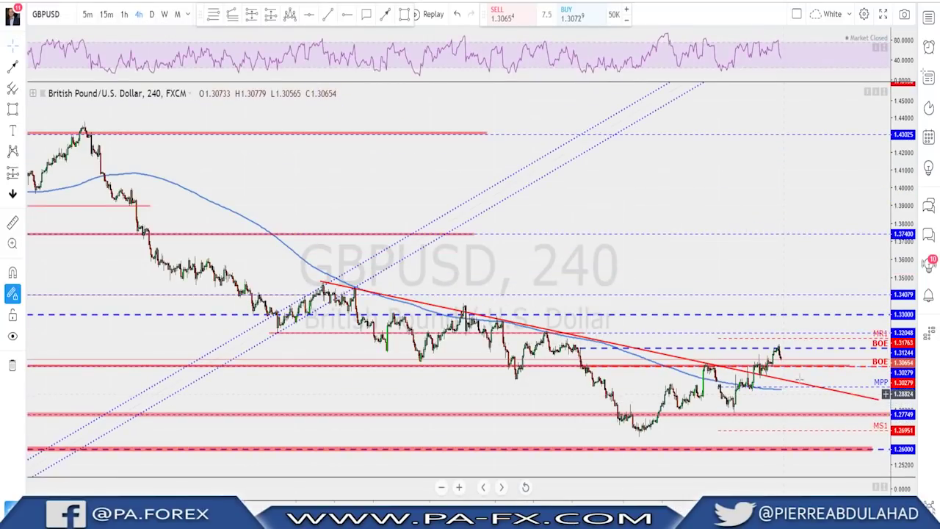
left_click(928, 19)
left_click(927, 20)
left_click(152, 14)
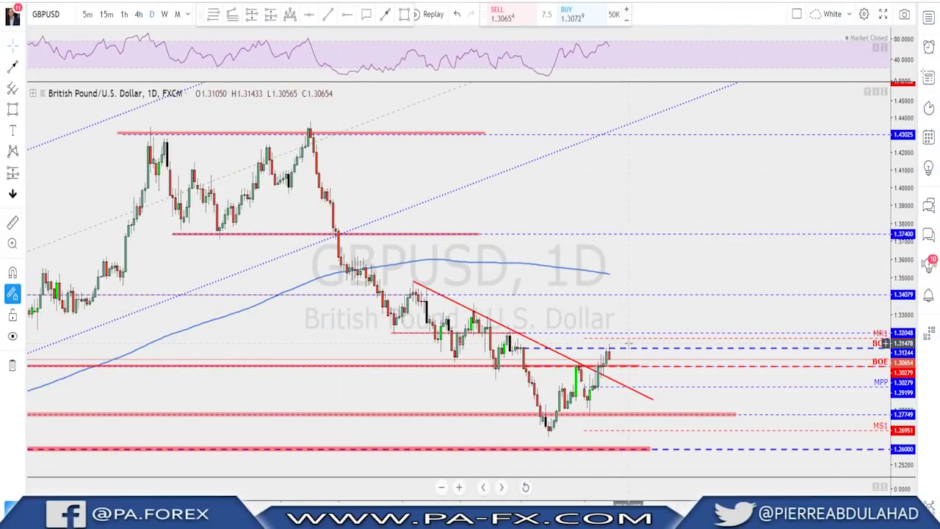
Examine GBPUSD's daily price history around the falling trendline, the BOE levels and the wider rising channel
scroll(624, 349, "down", 1)
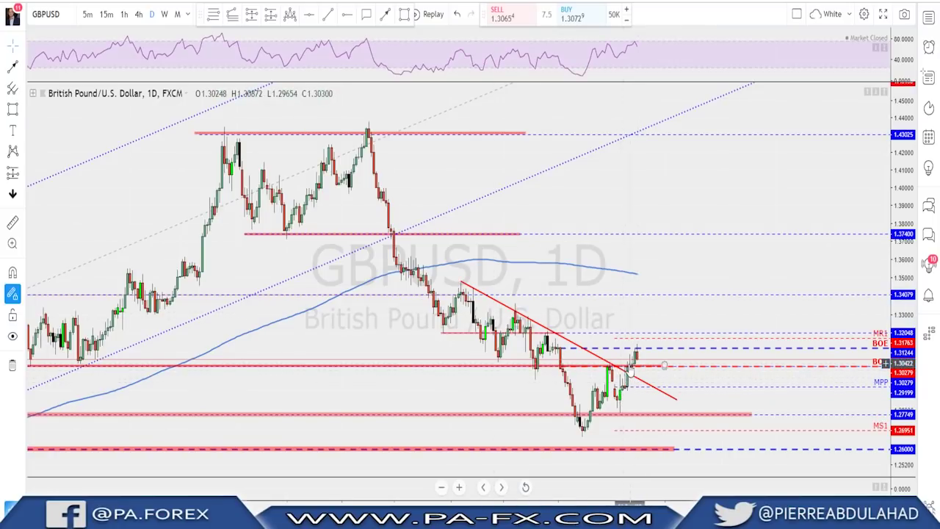
scroll(625, 372, "down", 2)
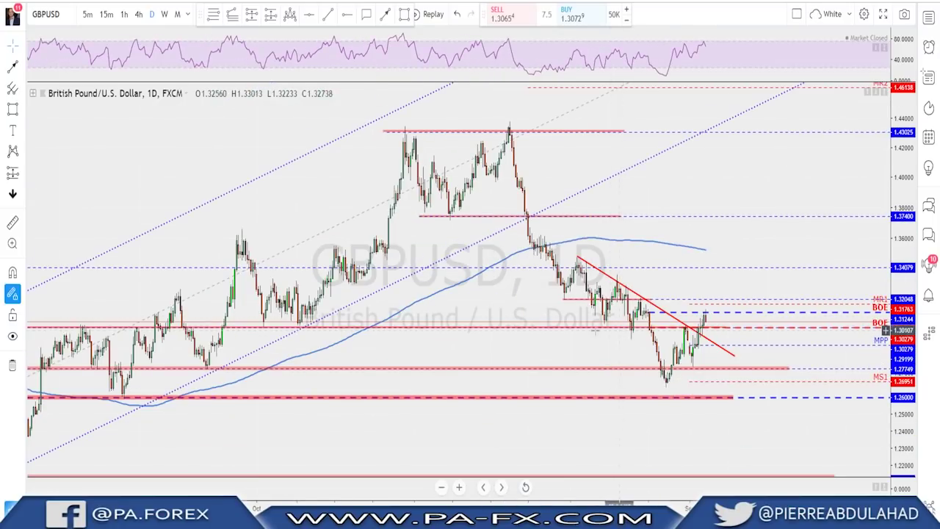
scroll(528, 327, "down", 1)
scroll(343, 306, "down", 1)
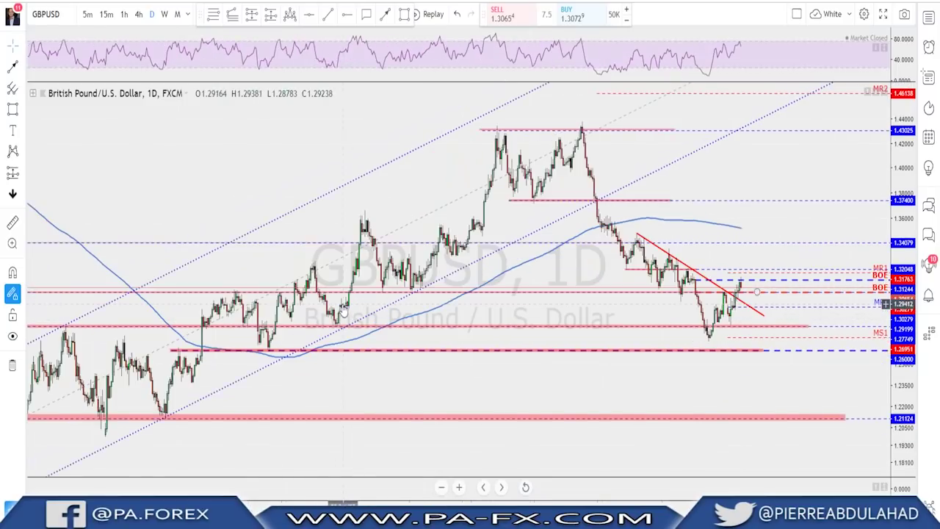
scroll(343, 306, "down", 2)
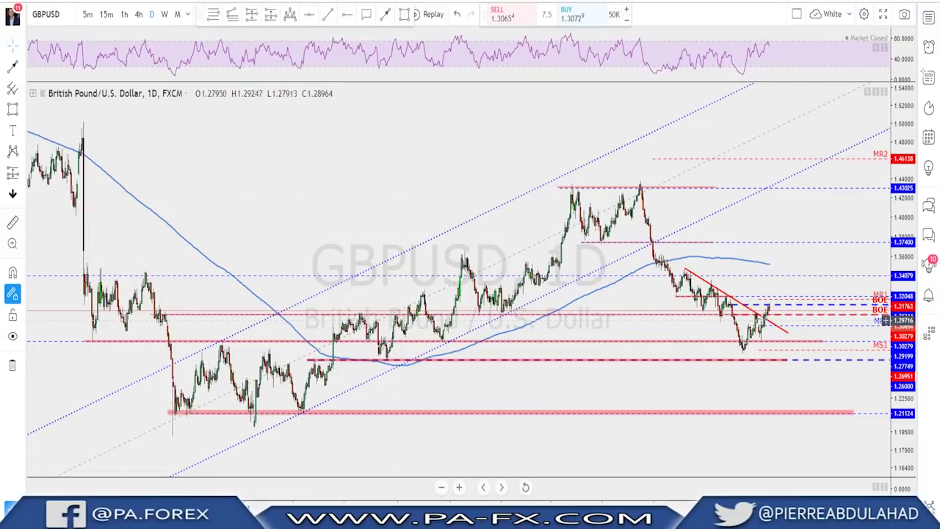
scroll(778, 321, "up", 4)
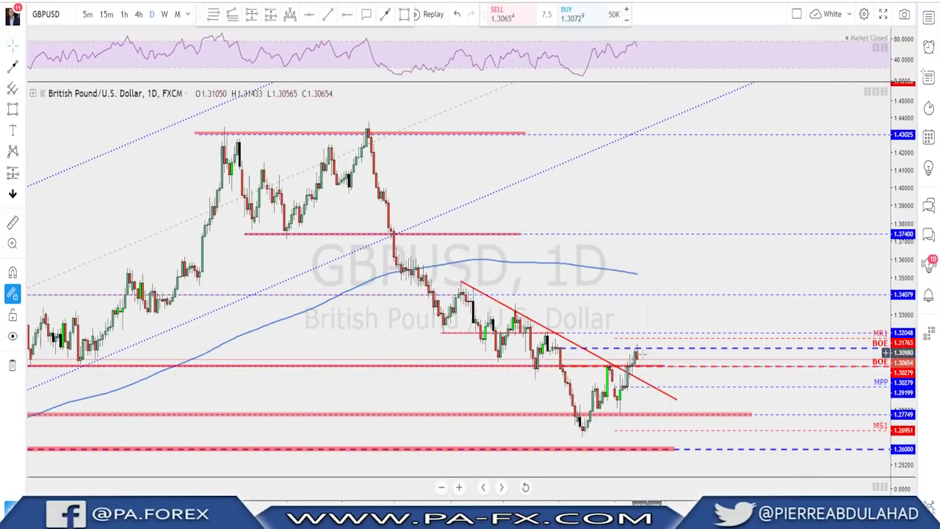
scroll(633, 361, "up", 2)
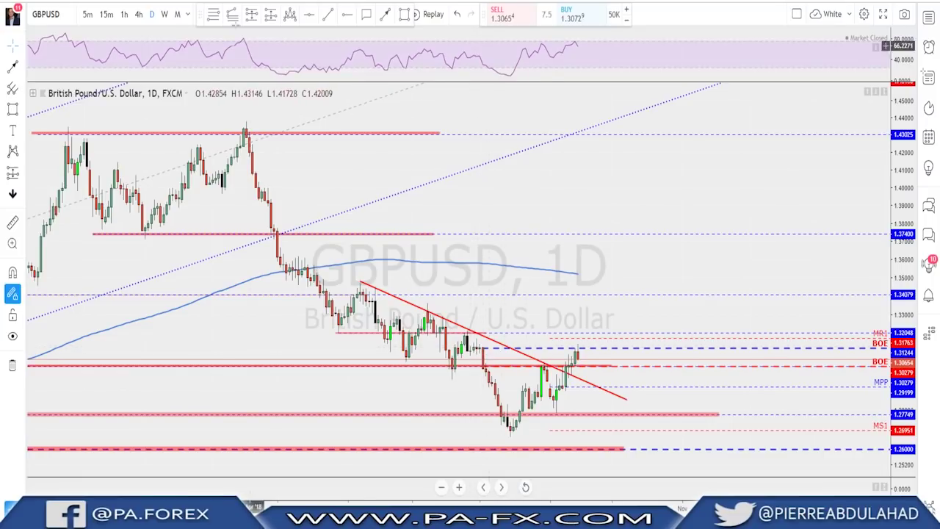
Set the GBPUSD chart to the 4-hour timeframe and show the recent candles together with the falling trendline and BOE levels
left_click(140, 17)
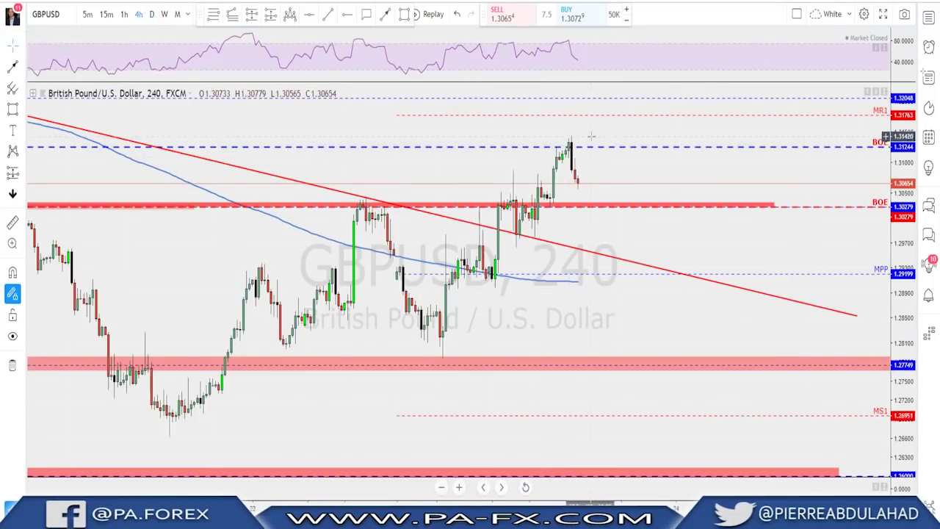
scroll(644, 174, "up", 2)
scroll(644, 175, "down", 3)
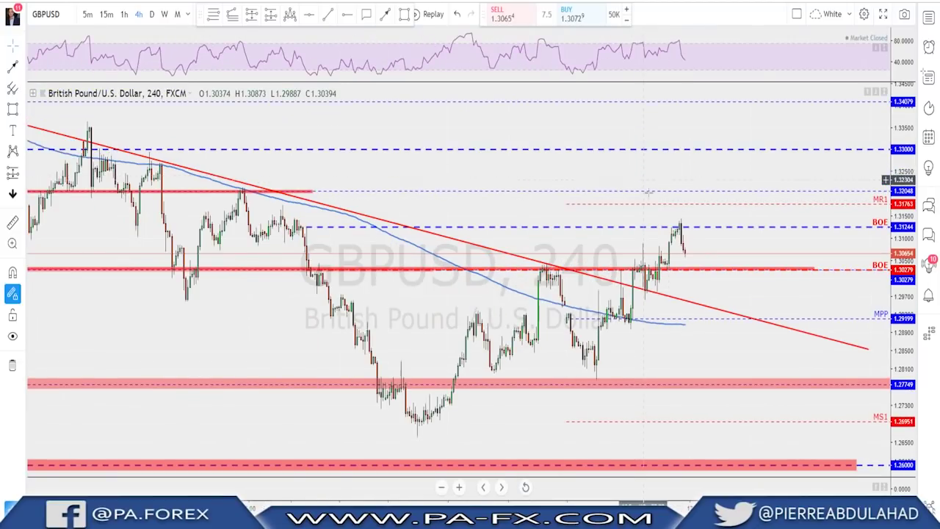
Draw arrows from the latest GBPUSD price down to the lower BOE level and back up to just above the upper BOE level
scroll(685, 215, "down", 1)
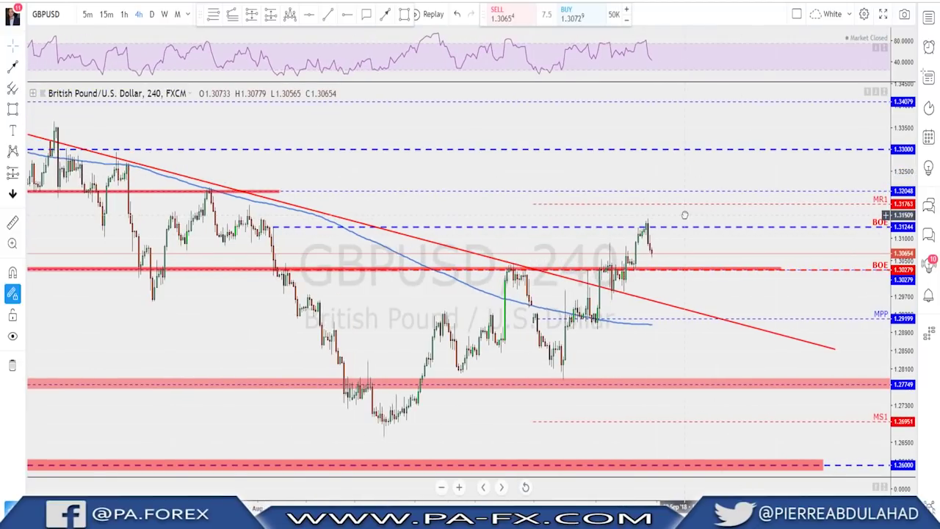
left_click(386, 16)
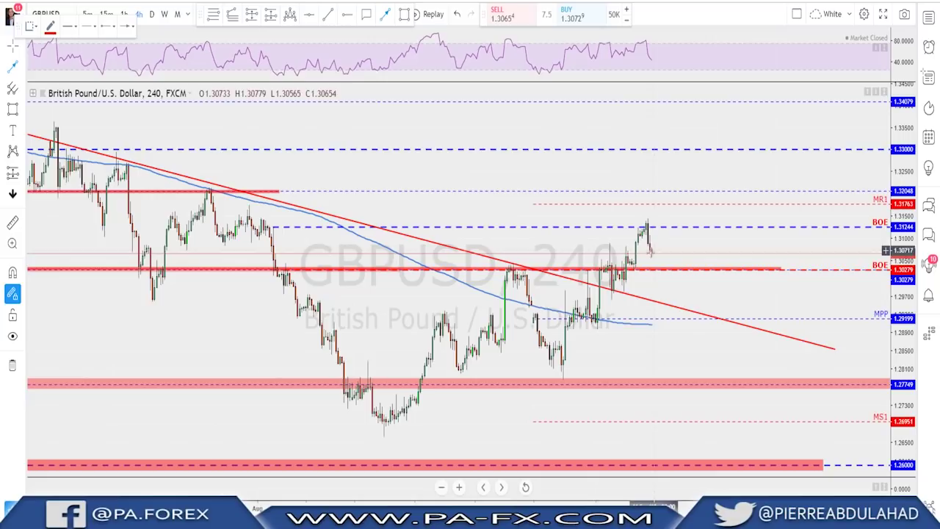
left_click(652, 248)
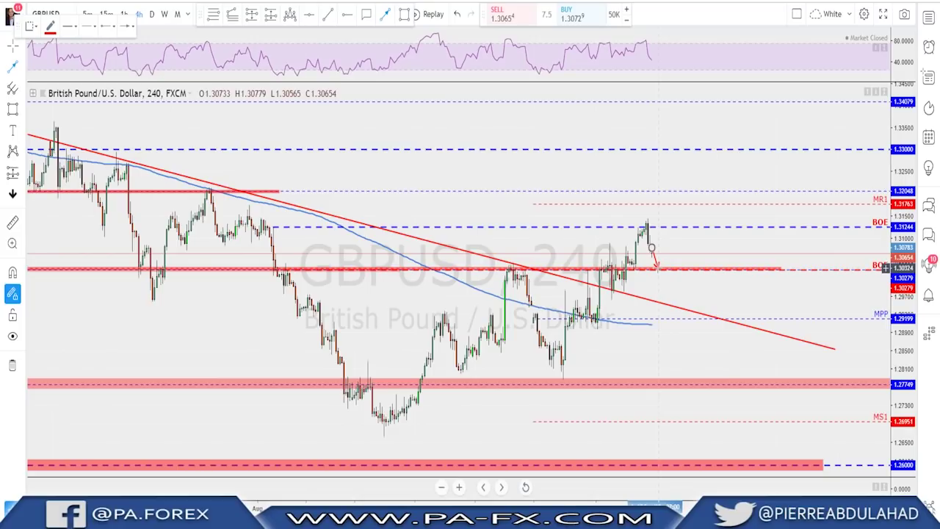
left_click(658, 269)
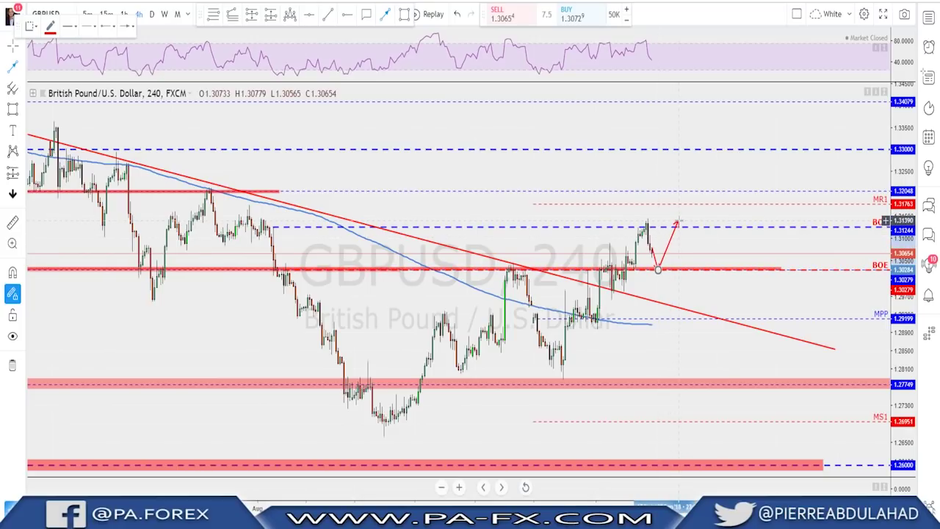
left_click(678, 220)
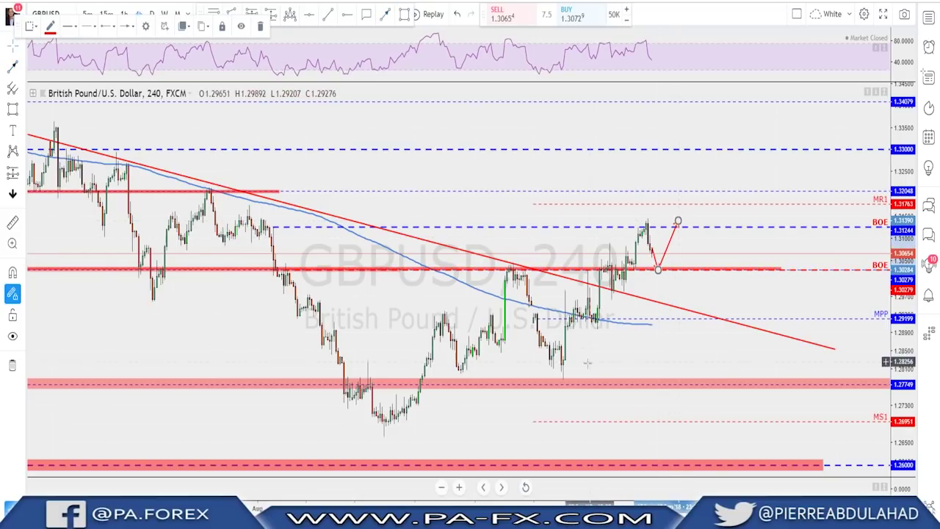
Delete the pullback and rebound arrows between the two BOE levels
right_click(703, 244)
left_click(670, 248)
key("Delete")
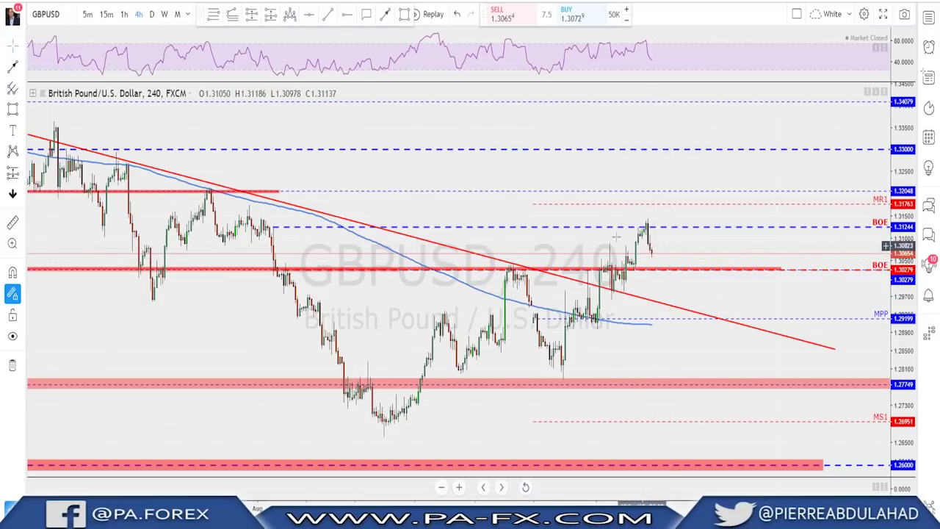
Place a long position with its entry at the lower BOE level and set the stop to about 1.29527, below the falling trendline
left_click(271, 16)
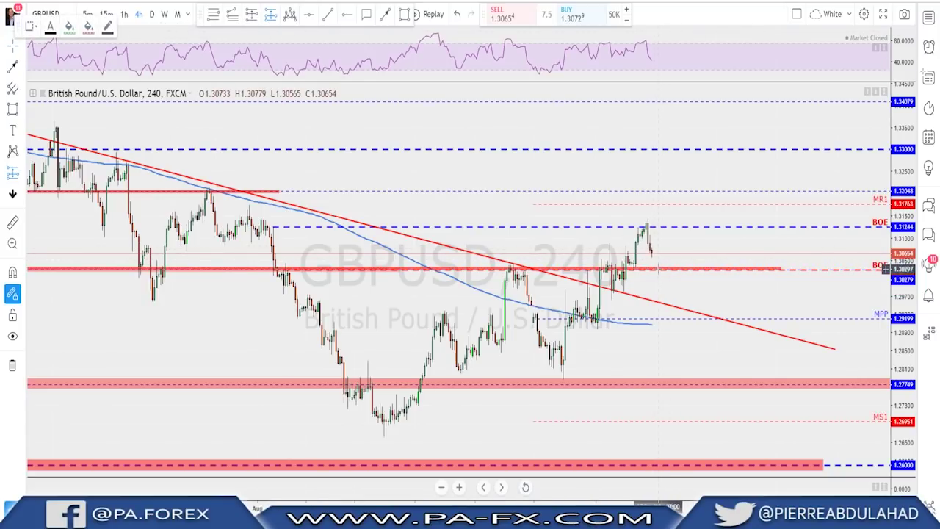
left_click(658, 270)
left_click_drag(661, 336, 656, 301)
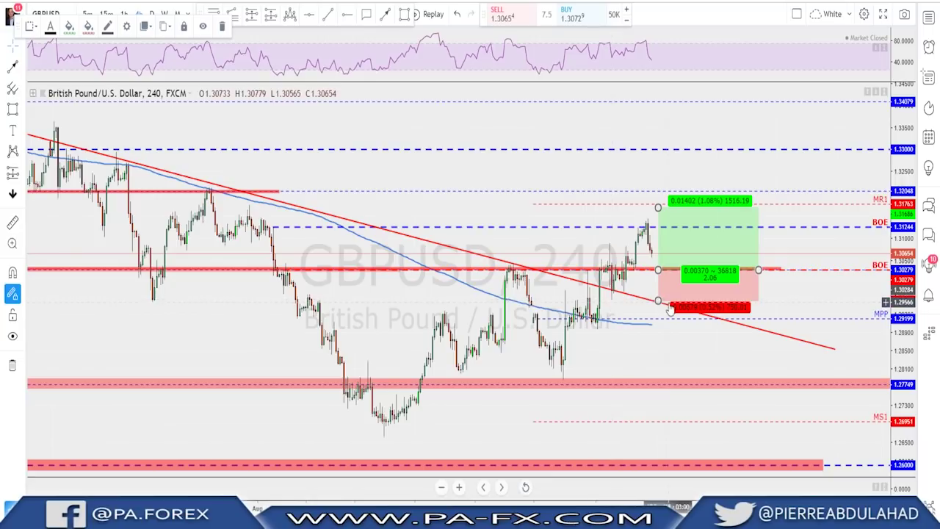
left_click_drag(658, 301, 659, 305)
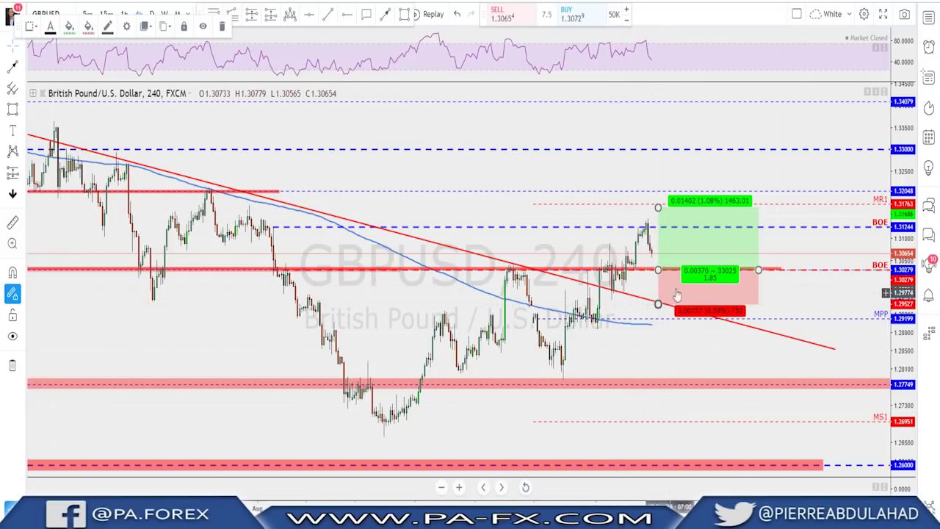
Try the long position's target near the upper BOE level and set it to about 1.32064, at the 1.32048 resistance
left_click_drag(658, 208, 658, 221)
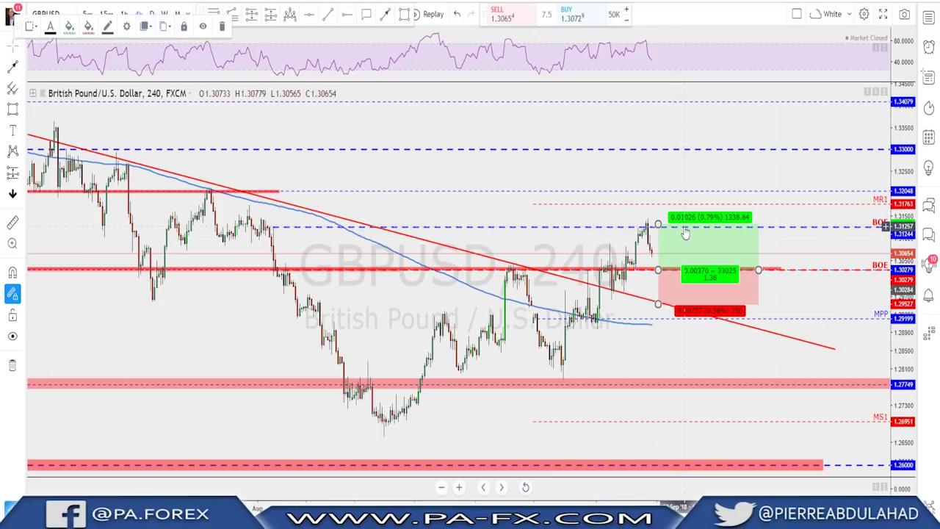
scroll(684, 233, "down", 2)
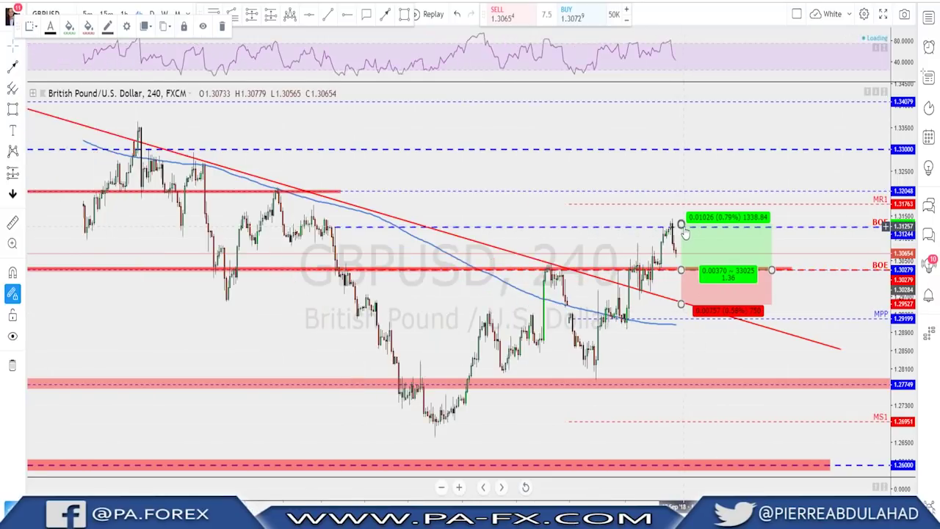
left_click_drag(682, 229, 680, 193)
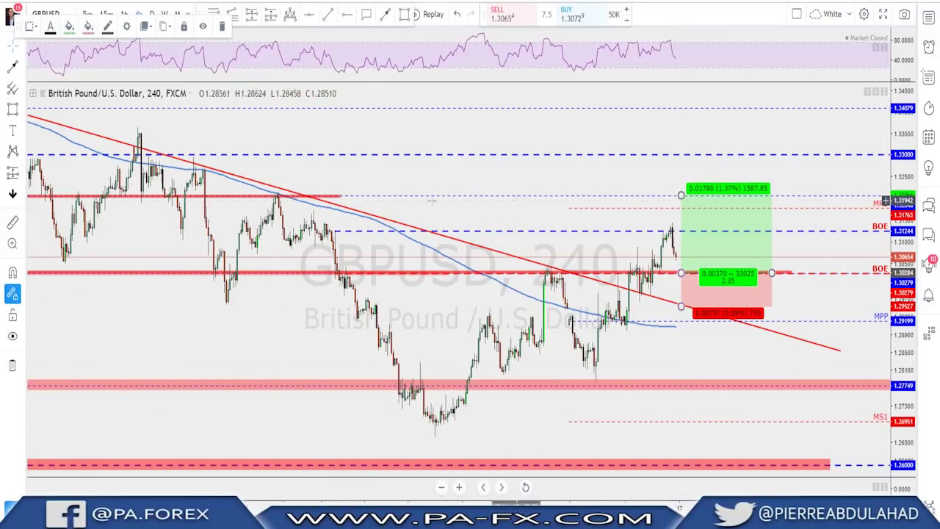
Extend the red resistance zone at 1.32048 forward past the latest candles and check it against earlier price action
left_click(371, 195)
left_click_drag(371, 195, 871, 195)
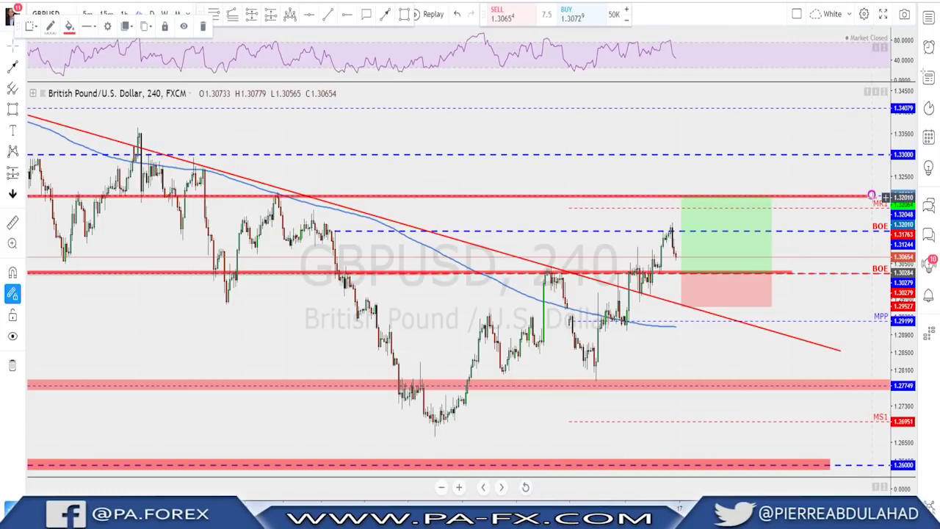
scroll(656, 196, "down", 5)
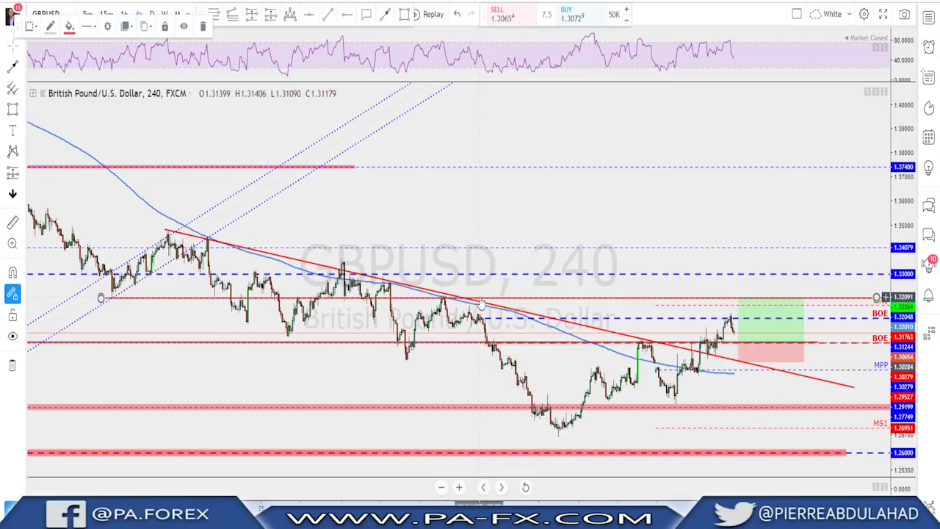
scroll(467, 303, "up", 3)
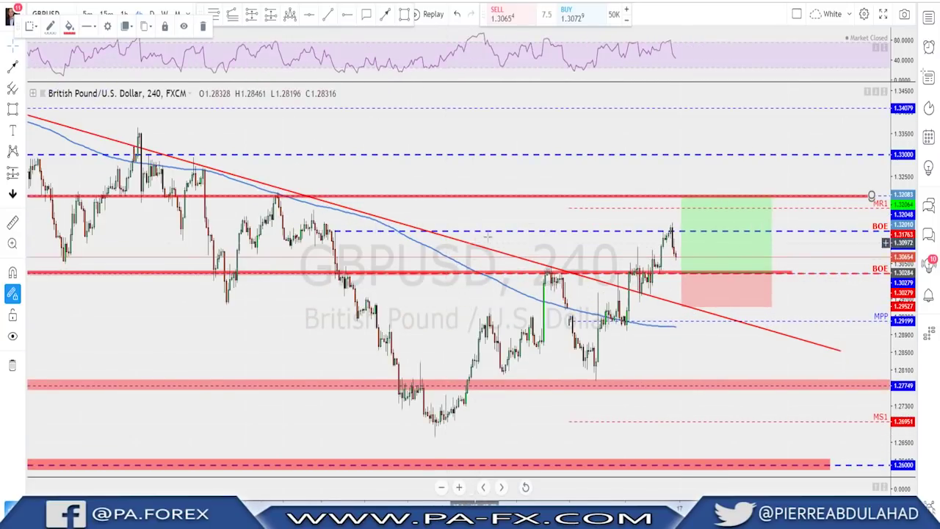
scroll(580, 213, "up", 2)
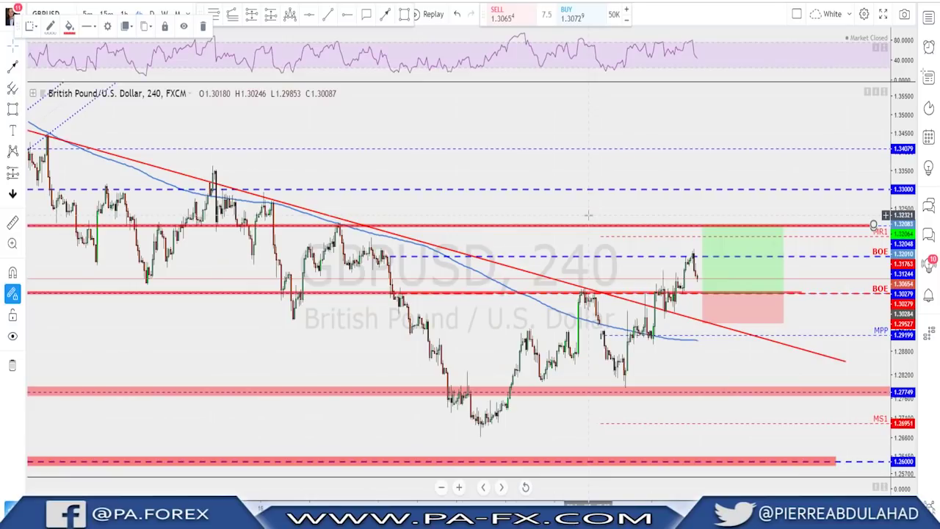
Draw an arrow from the latest candles down to the long position's entry at the lower BOE level, and remove it
left_click(385, 13)
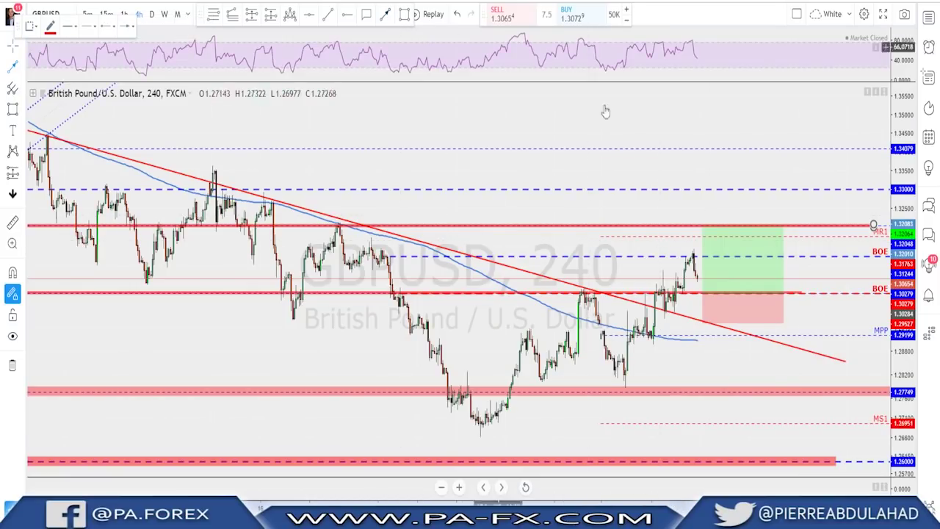
left_click(708, 291)
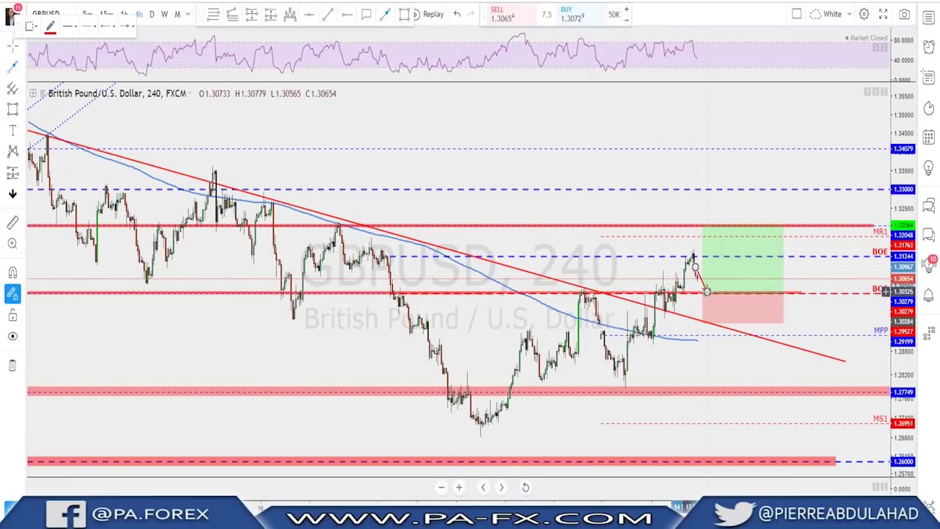
key("Escape")
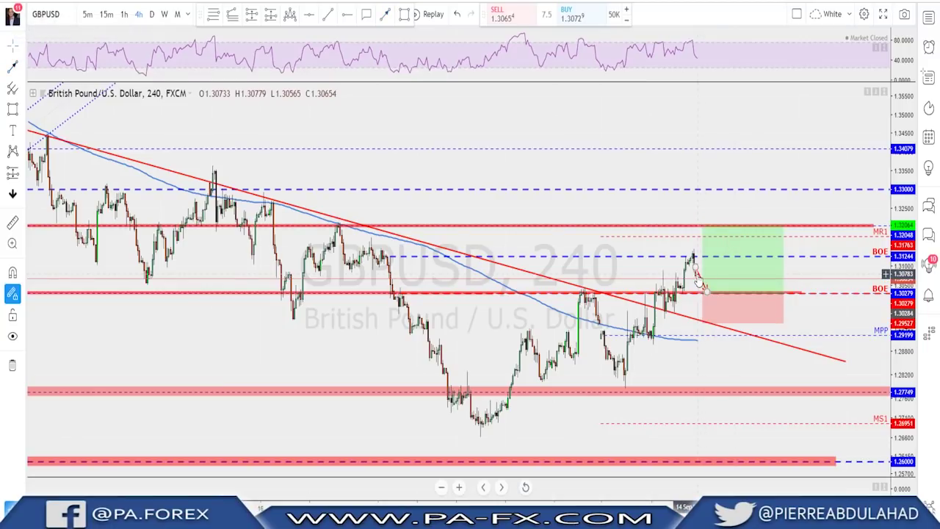
left_click(696, 277)
Delete the long position from the GBPUSD chart
scroll(697, 294, "up", 2)
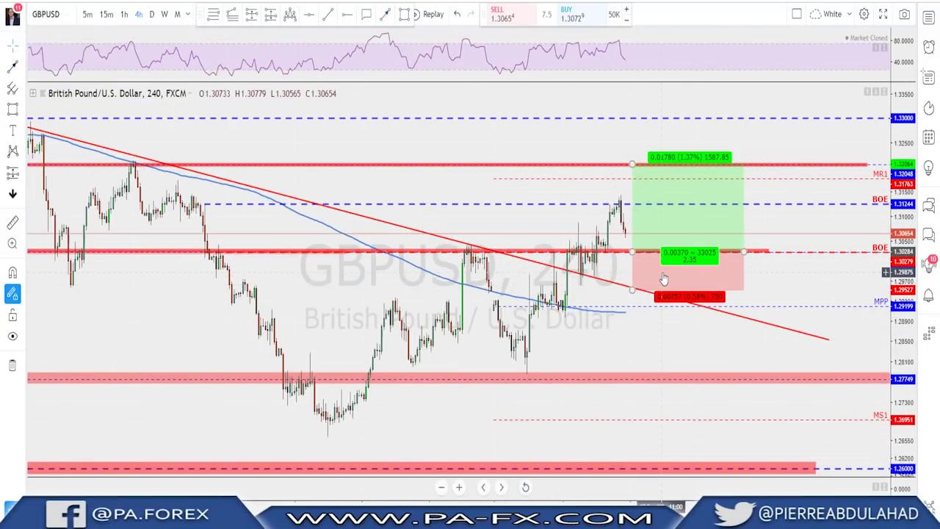
left_click(665, 269)
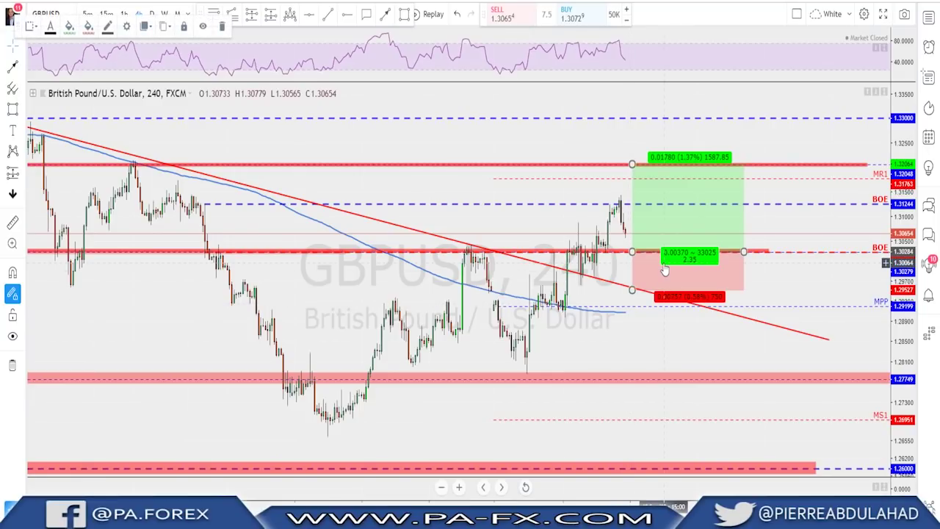
key("Delete")
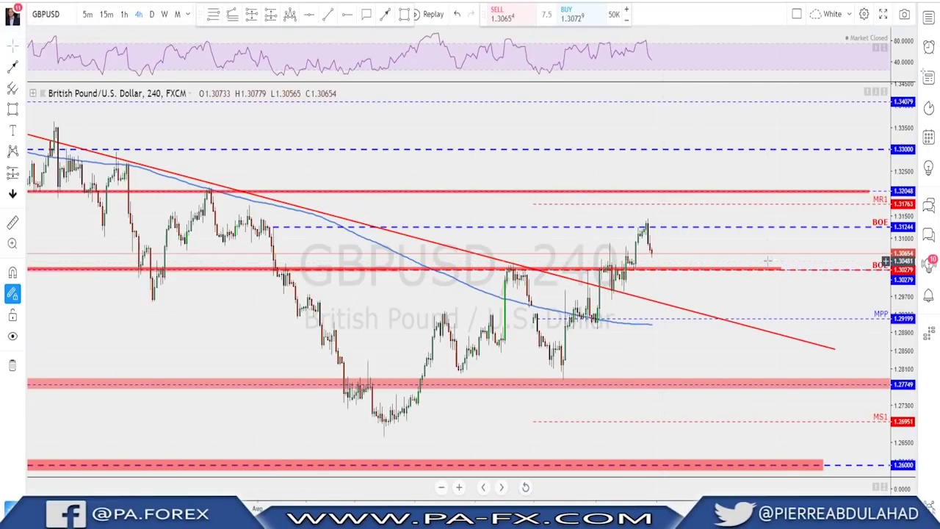
Extend the red zone at the lower BOE level further forward in time and switch the chart to the 1-hour timeframe
left_click_drag(782, 270, 849, 271)
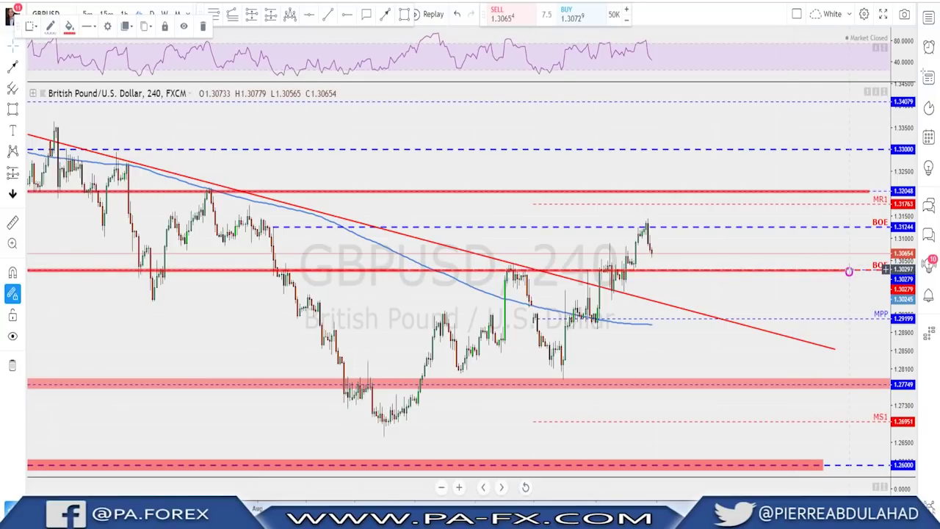
scroll(823, 276, "up", 1)
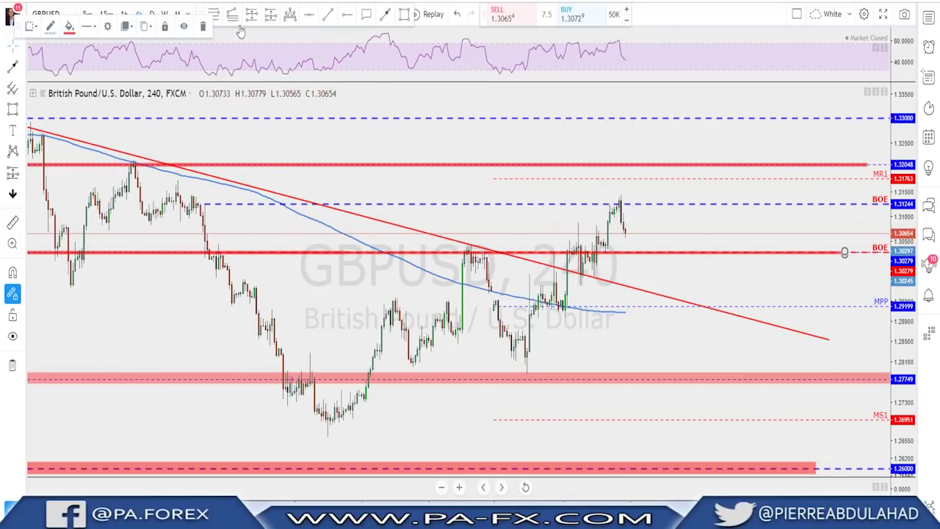
left_click(124, 14)
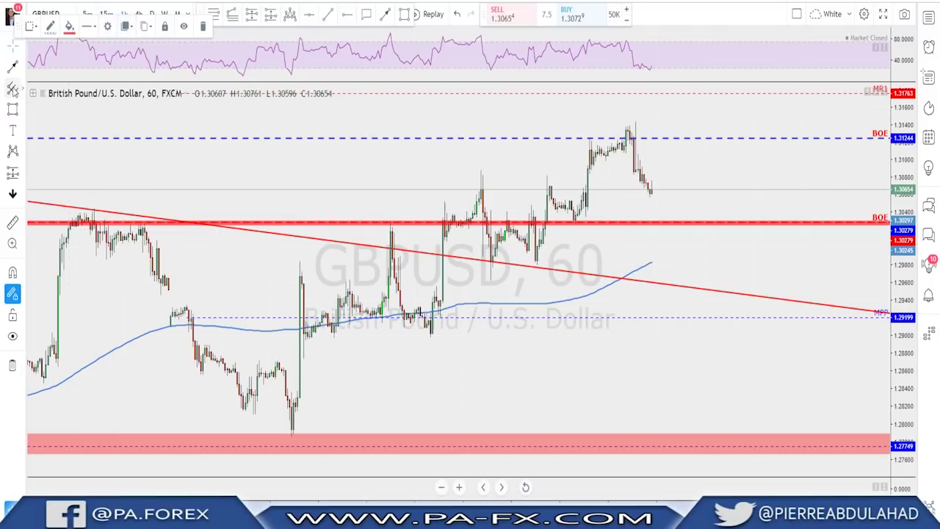
Draw zigzag arrows forming a double bottom on the lower BOE level, and a rising arrow on the oscillator above the chart
left_click(15, 68)
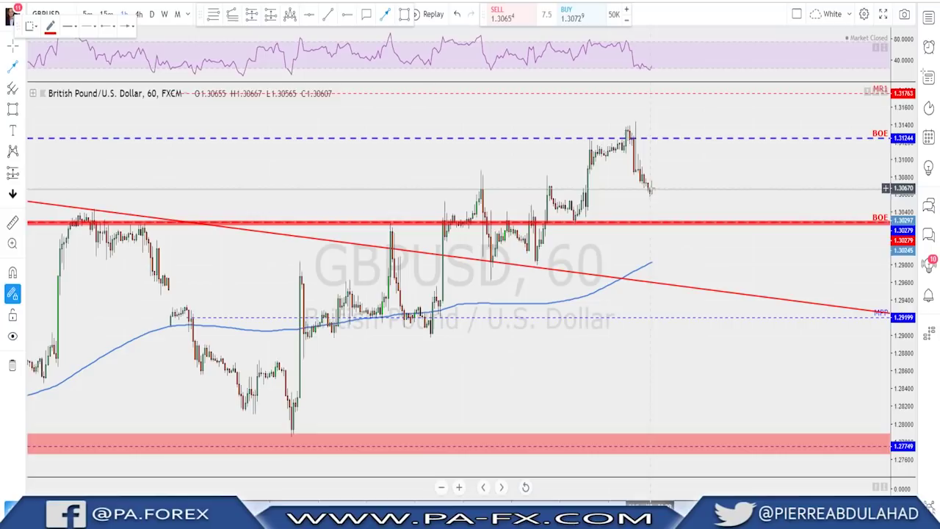
left_click_drag(650, 188, 657, 218)
left_click(660, 221)
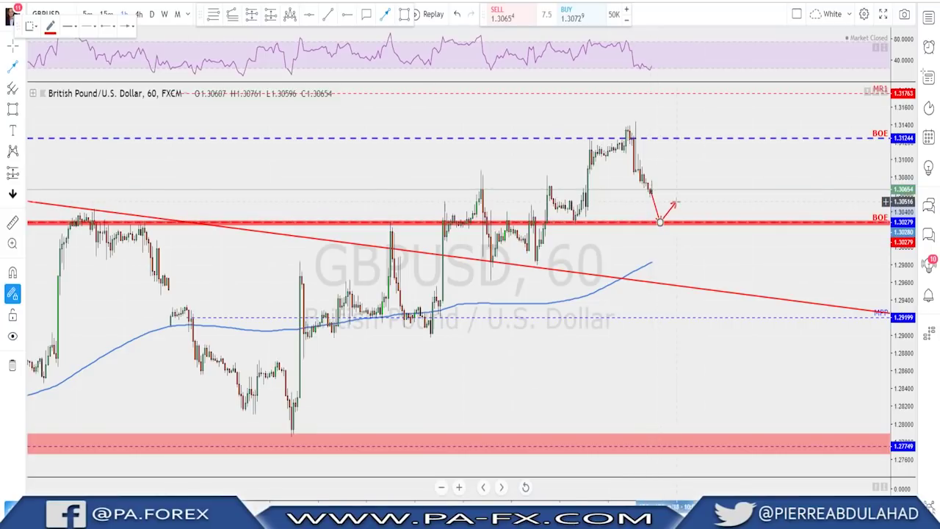
left_click(670, 200)
left_click(680, 222)
double_click(692, 192)
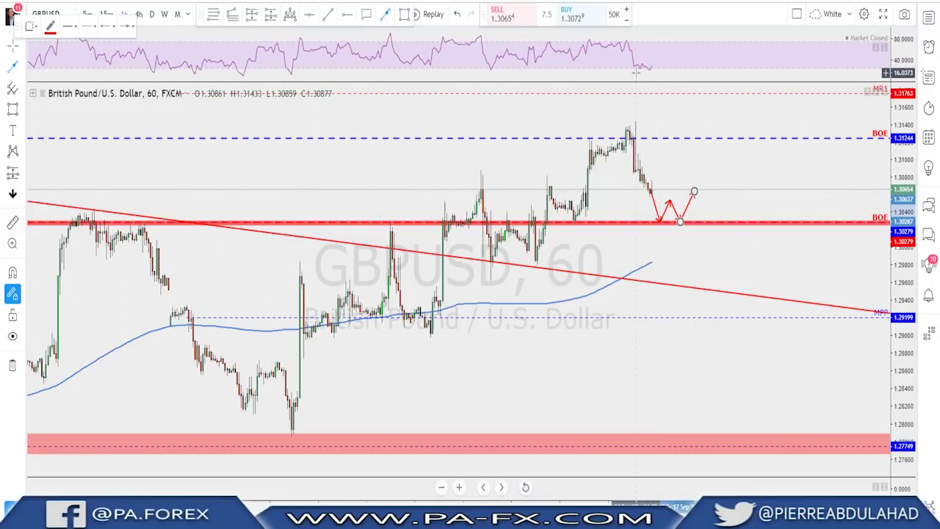
left_click(635, 73)
double_click(674, 60)
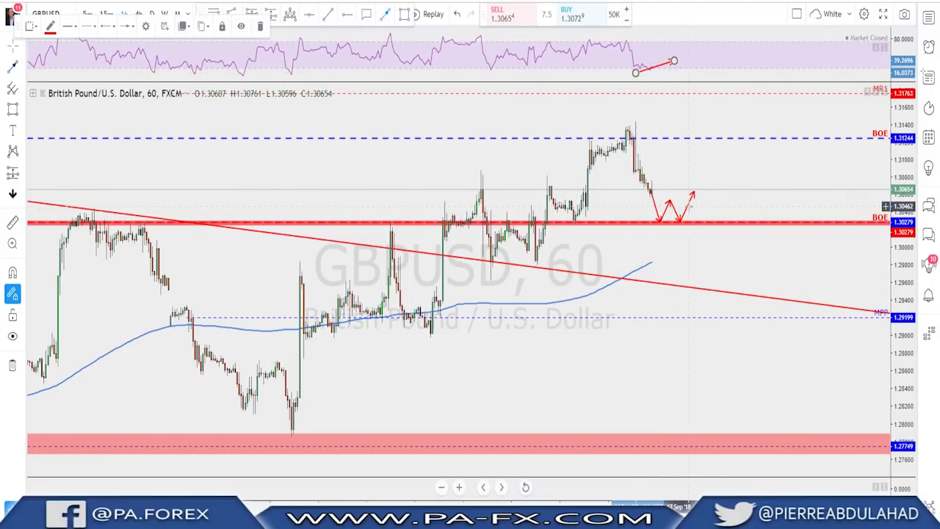
Remove the double-bottom zigzag arrows and the rising arrow on the oscillator
left_click(689, 213)
key("ctrl+z")
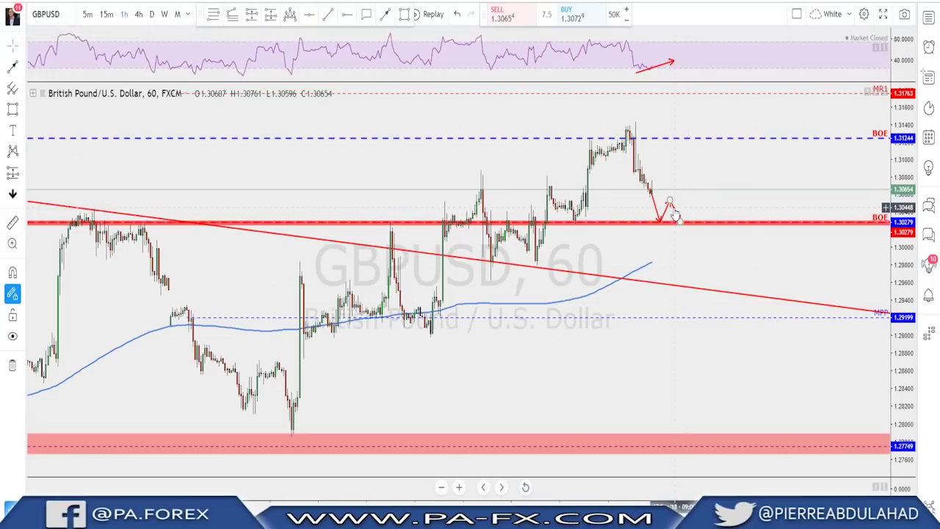
key("ctrl+z")
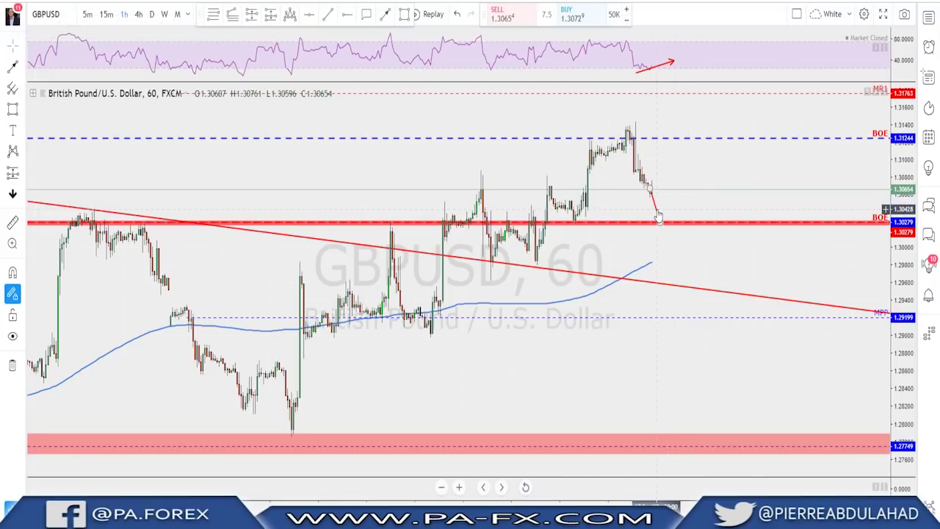
key("ctrl+z")
left_click(656, 68)
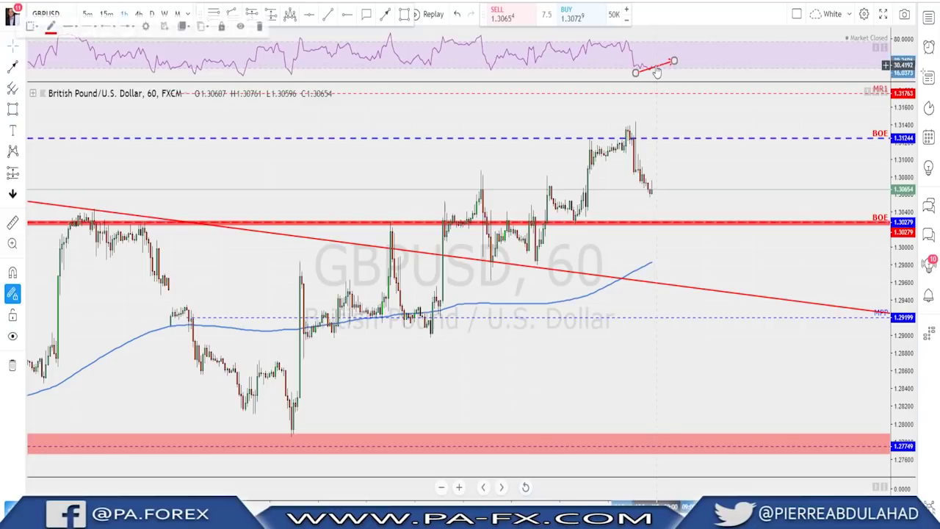
key("Delete")
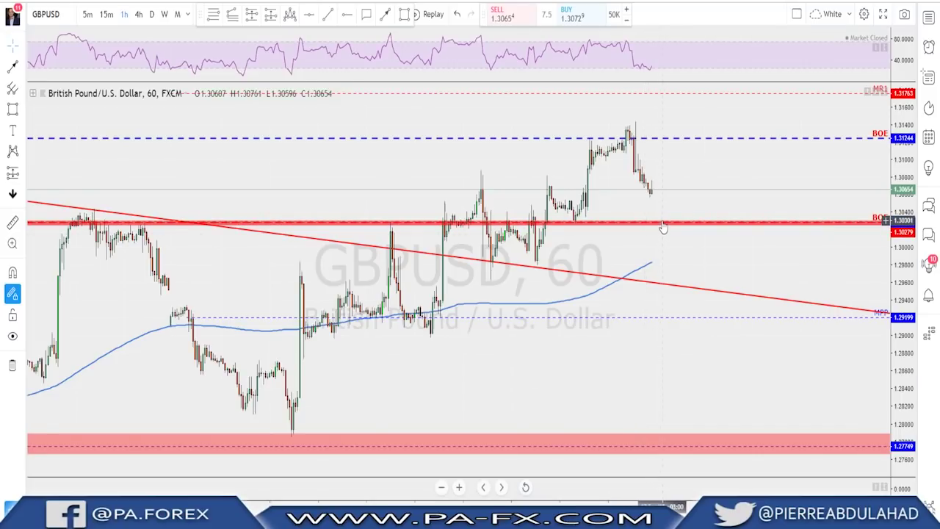
Draw blue trend lines from the last price forming an inverse head and shoulders around the lower BOE level
scroll(664, 227, "down", 2)
left_click(328, 20)
left_click(675, 193)
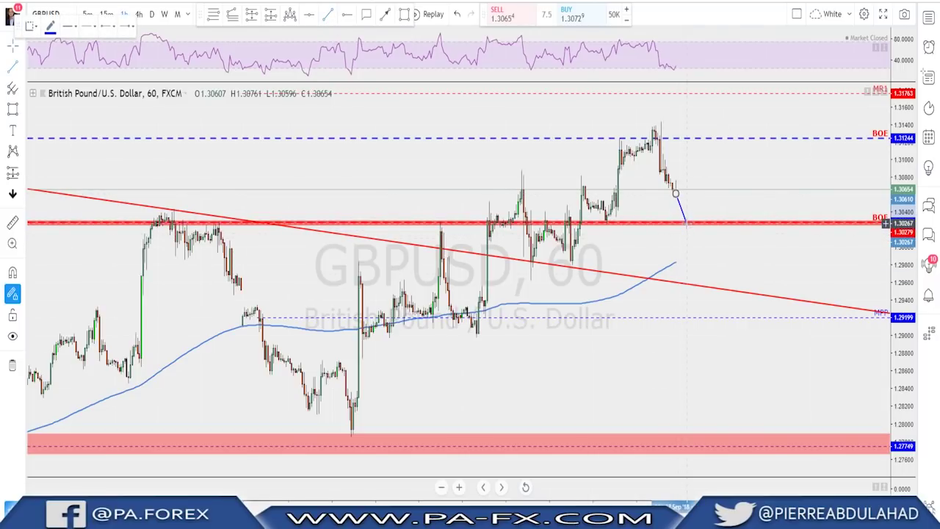
left_click(686, 223)
left_click(692, 209)
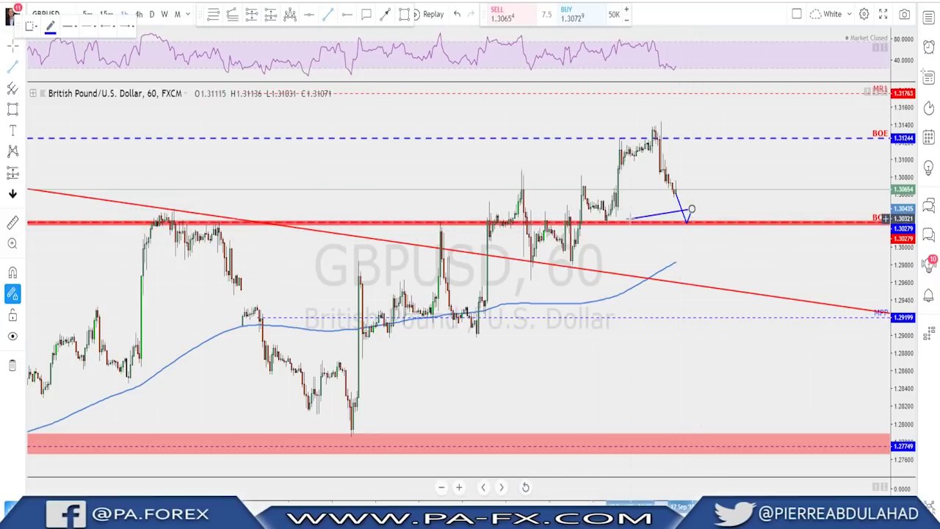
left_click(704, 235)
left_click(712, 213)
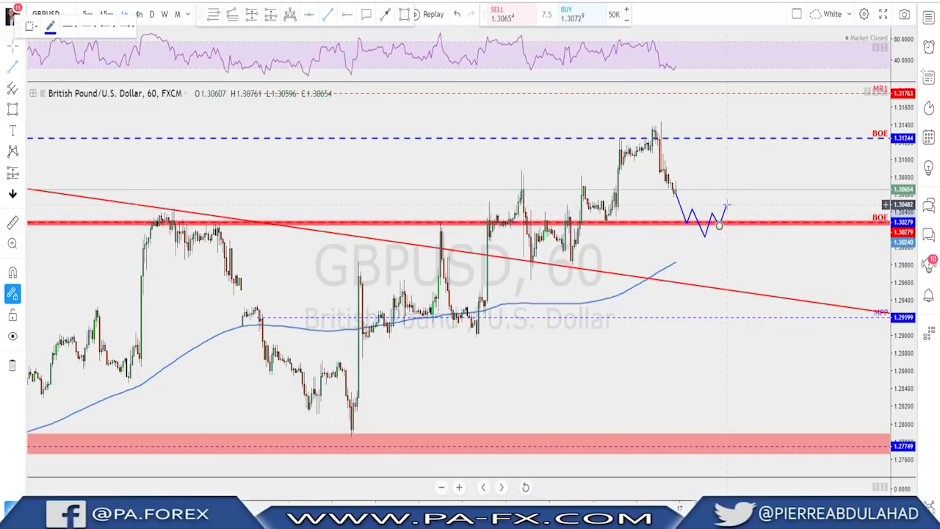
Remove the blue head-and-shoulders trend lines from the GBPUSD chart
double_click(714, 211)
left_click(714, 217)
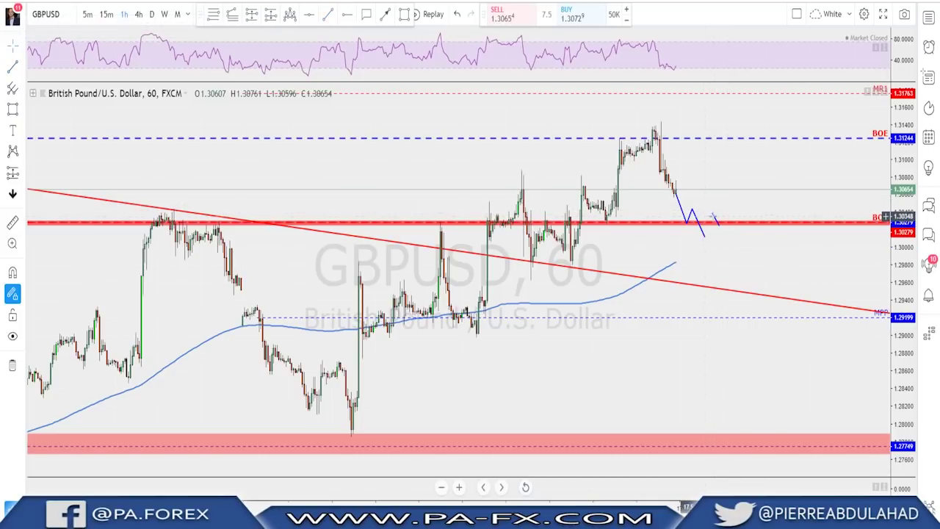
key("ctrl+z")
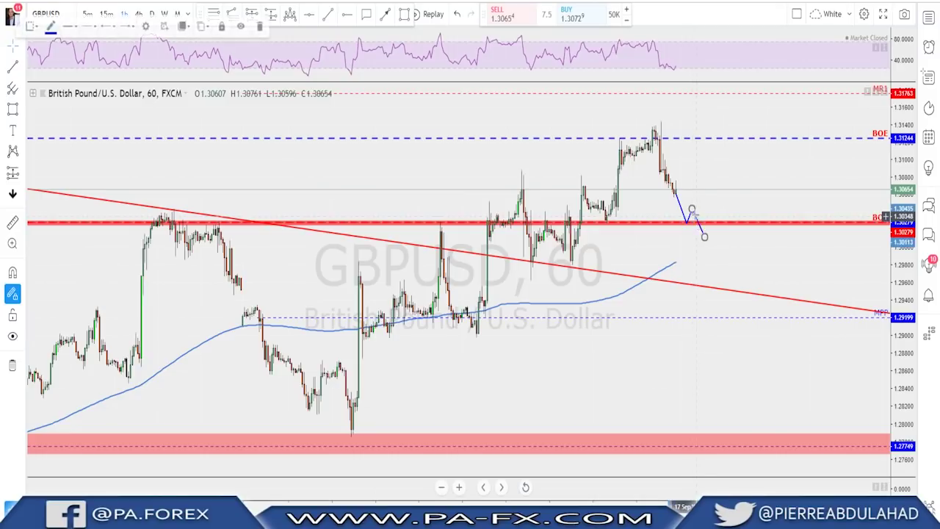
key("ctrl+z")
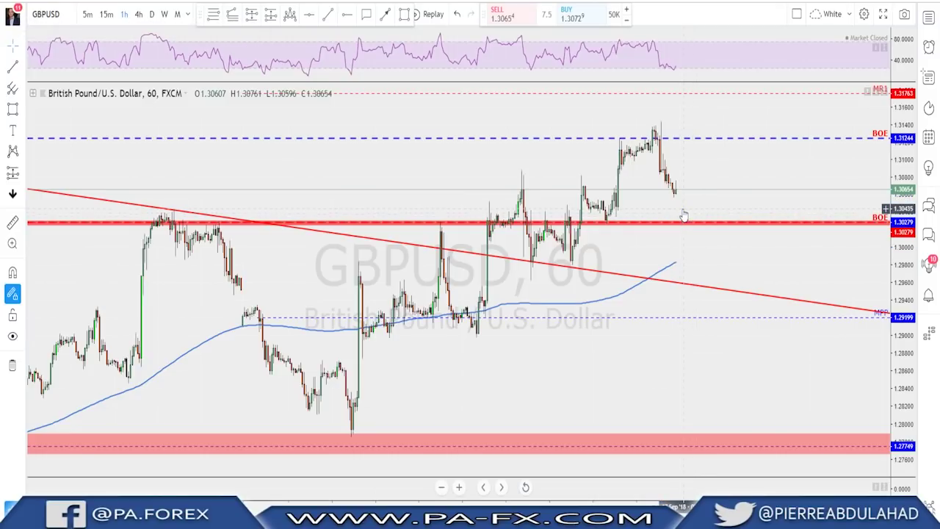
Switch the GBPUSD chart to the 4-hour timeframe and examine price between the two BOE levels
scroll(683, 208, "up", 2)
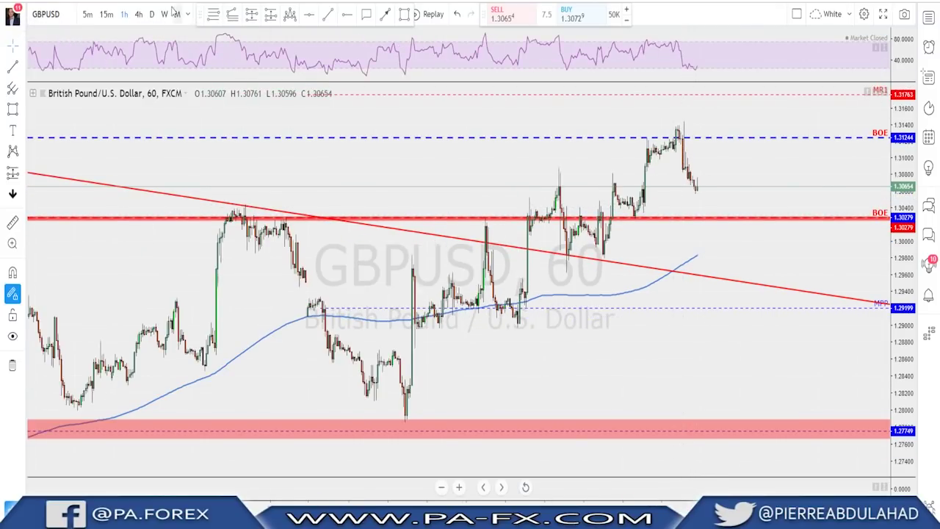
left_click(139, 14)
scroll(655, 274, "up", 1)
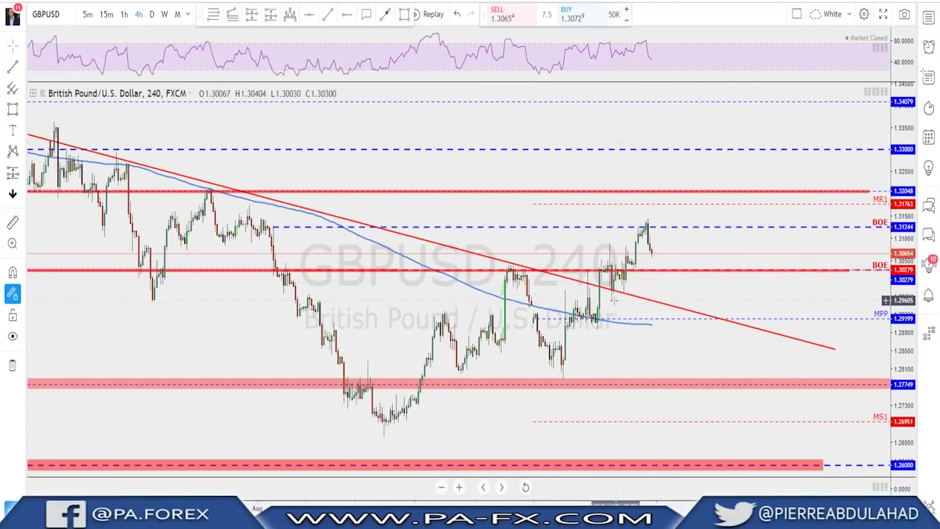
scroll(613, 301, "down", 2)
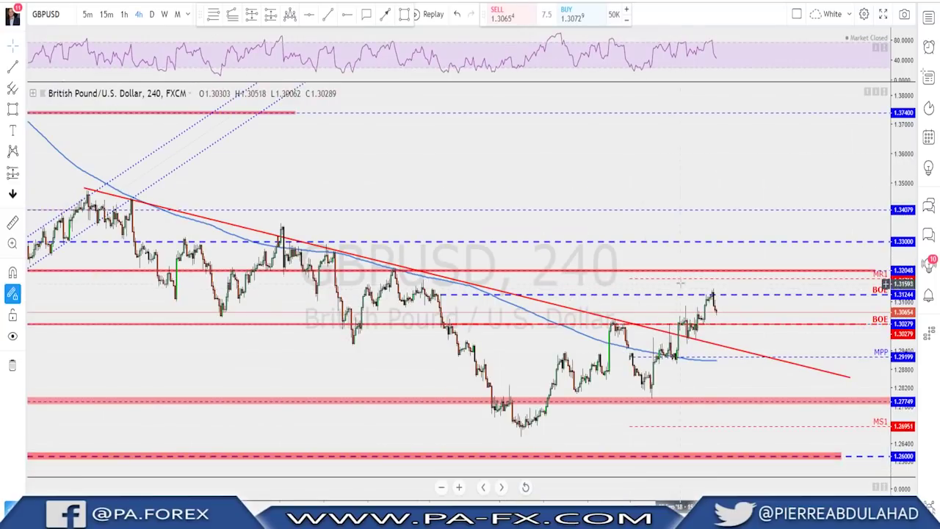
scroll(695, 250, "up", 2)
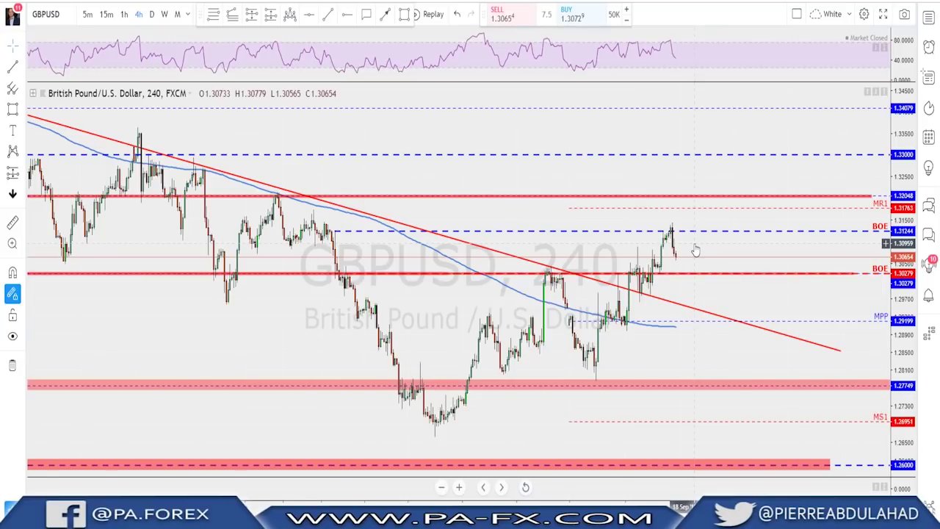
Open the AUDUSD chart and set it to the daily timeframe, showing the falling channel
key("space")
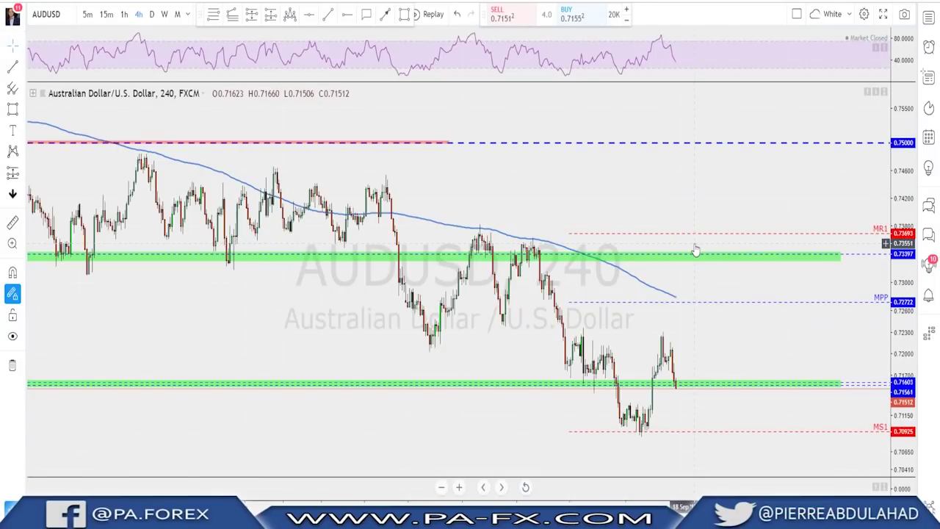
scroll(695, 251, "down", 1)
scroll(695, 250, "up", 1)
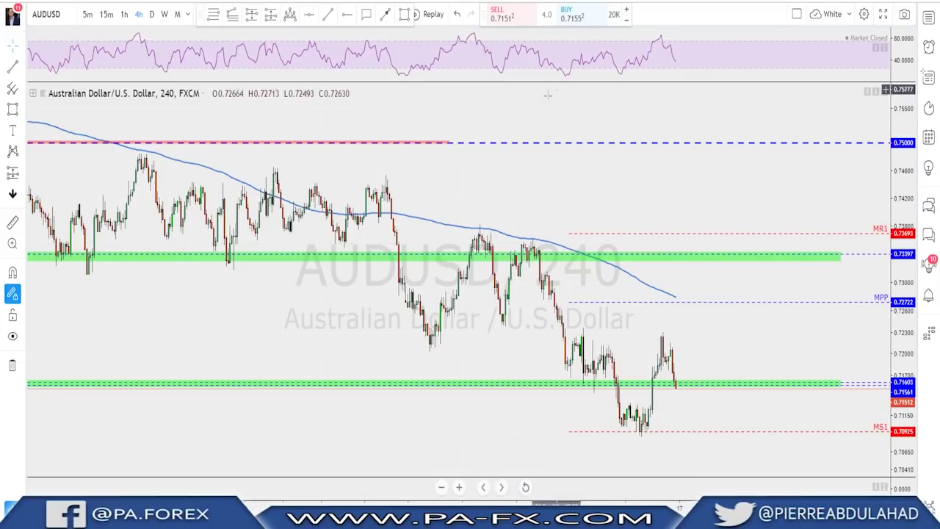
left_click(152, 15)
scroll(689, 336, "up", 2)
scroll(689, 335, "down", 2)
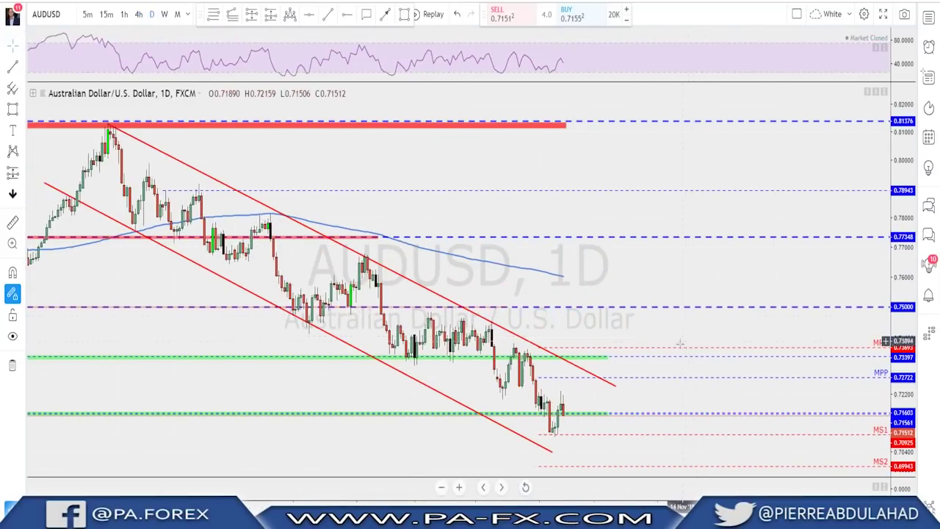
left_click_drag(645, 398, 772, 381)
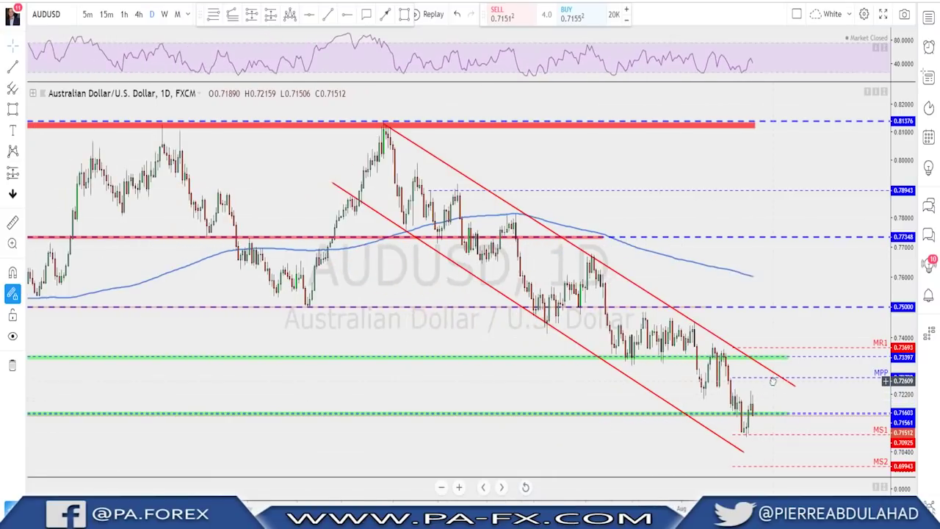
Examine AUDUSD daily price action around the lower green zone, including its earlier reactions and the falling channel
scroll(765, 382, "up", 2)
scroll(763, 383, "down", 2)
scroll(762, 384, "up", 1)
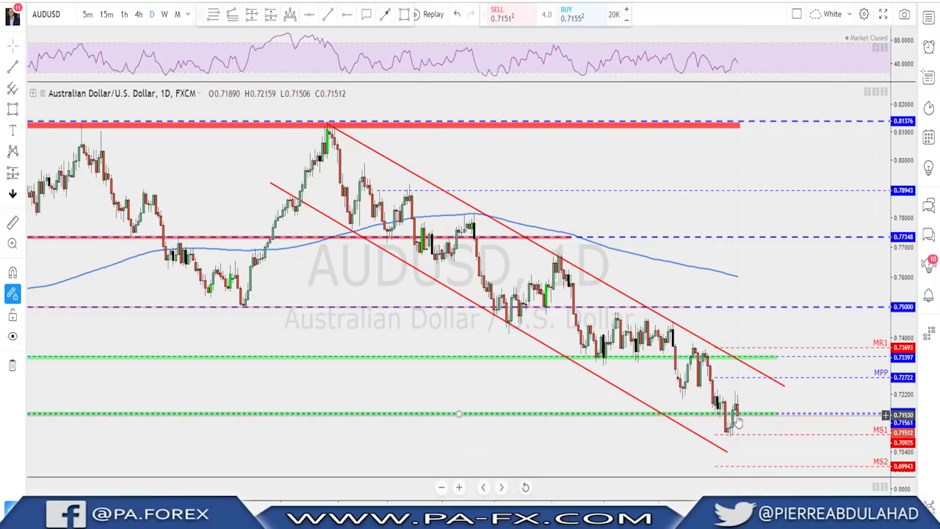
scroll(723, 420, "up", 1)
scroll(709, 420, "down", 3)
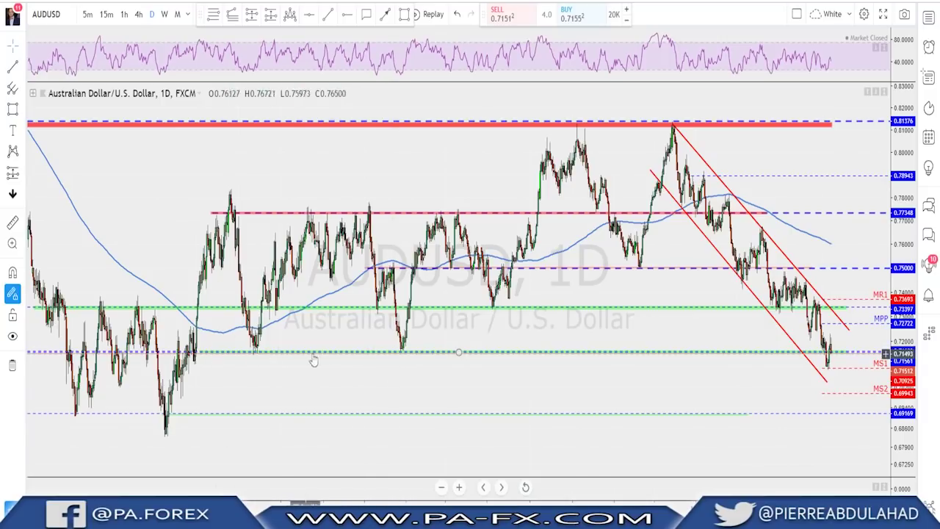
scroll(311, 359, "up", 3)
scroll(785, 433, "up", 1)
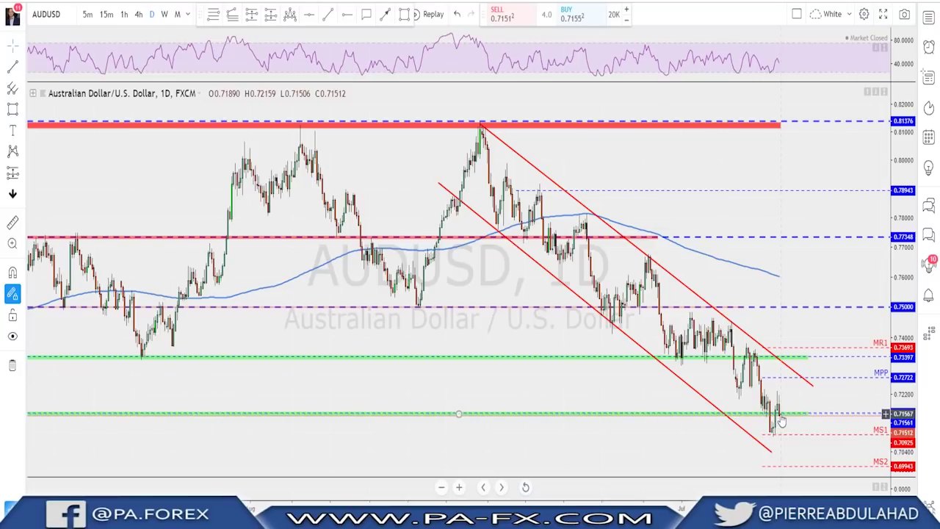
scroll(783, 423, "up", 2)
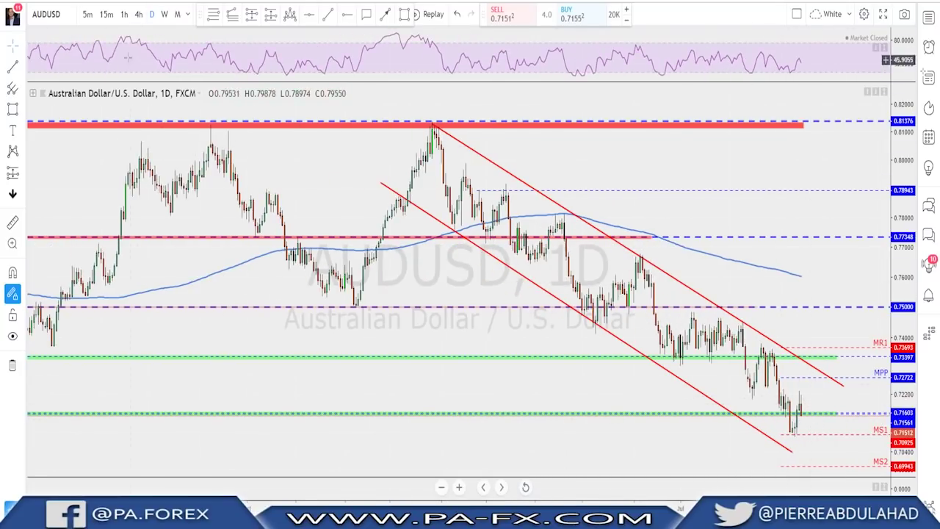
Switch AUDUSD to the 4-hour timeframe and focus on the latest candles at the lower green zone
left_click(145, 14)
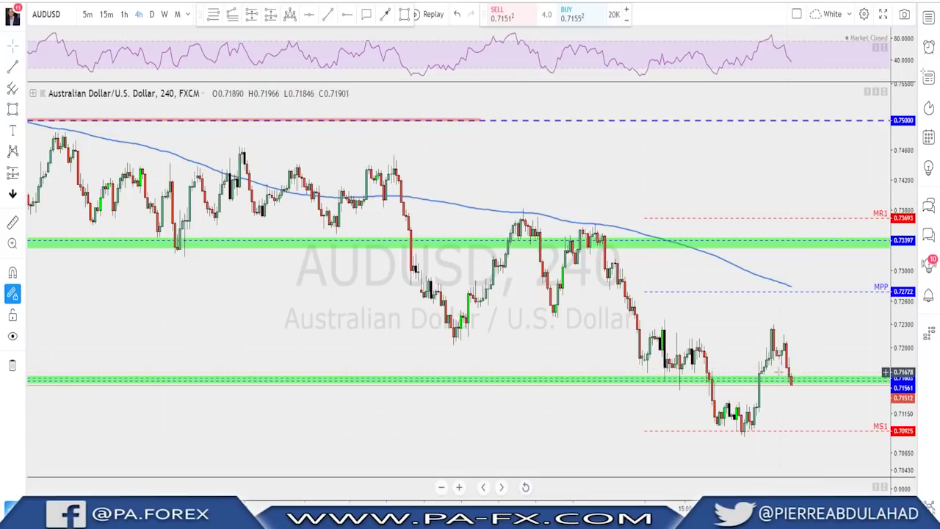
scroll(787, 379, "up", 1)
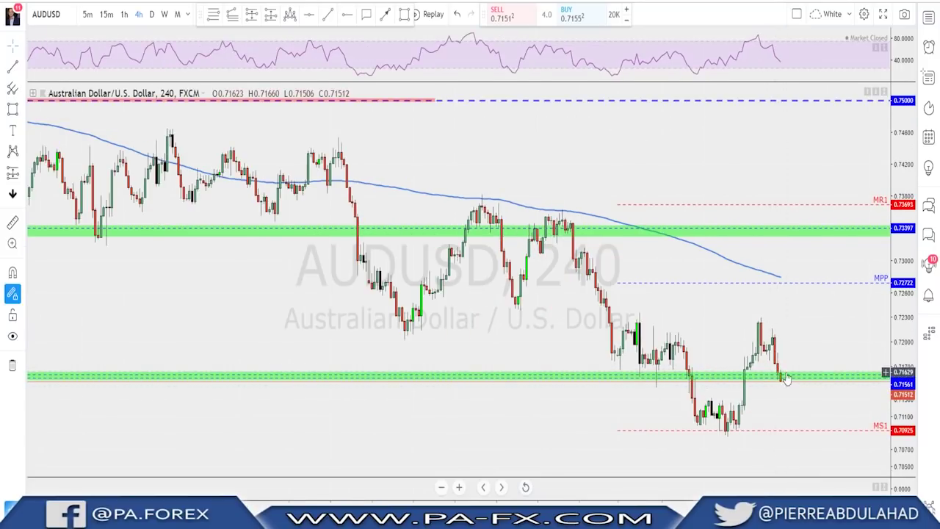
scroll(786, 379, "up", 1)
scroll(755, 387, "down", 2)
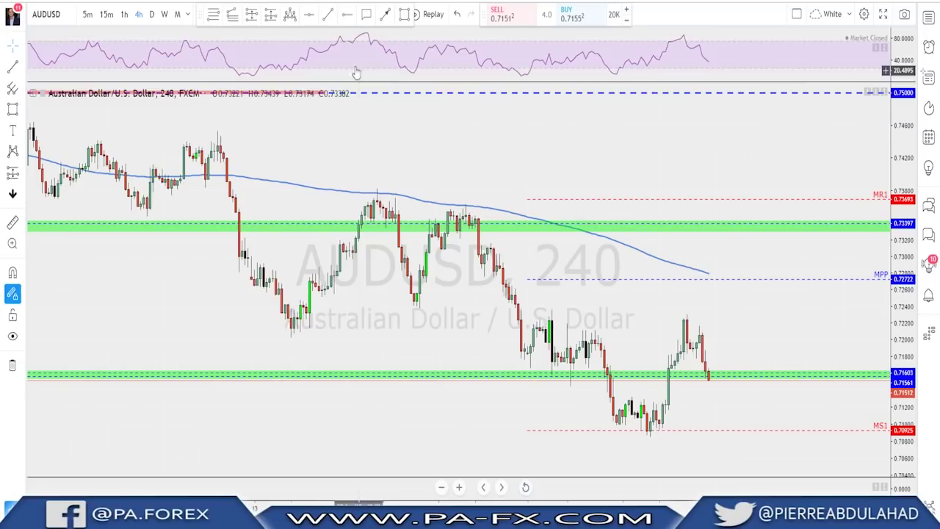
Draw a Fibonacci retracement from the 0.70842 swing low to the 0.72284 high, and a red rectangle just below its 0.618 level
left_click(210, 16)
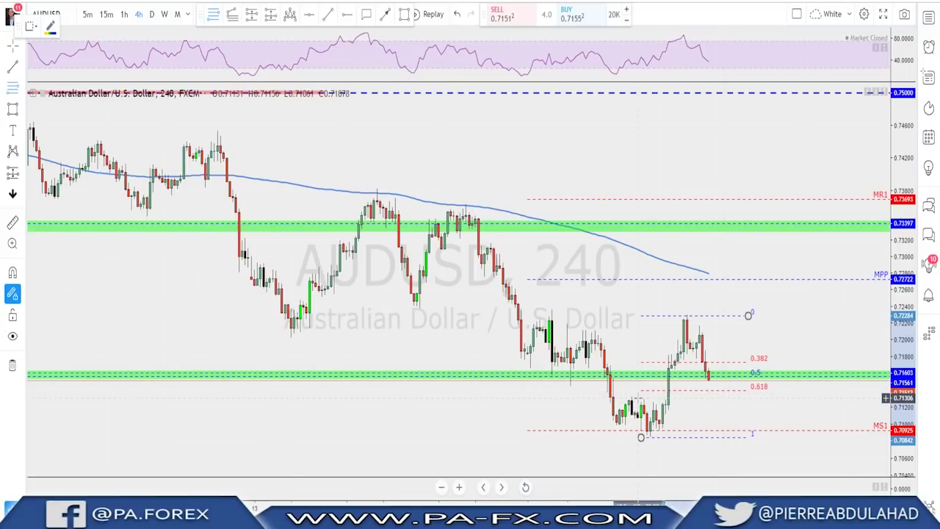
left_click(685, 396)
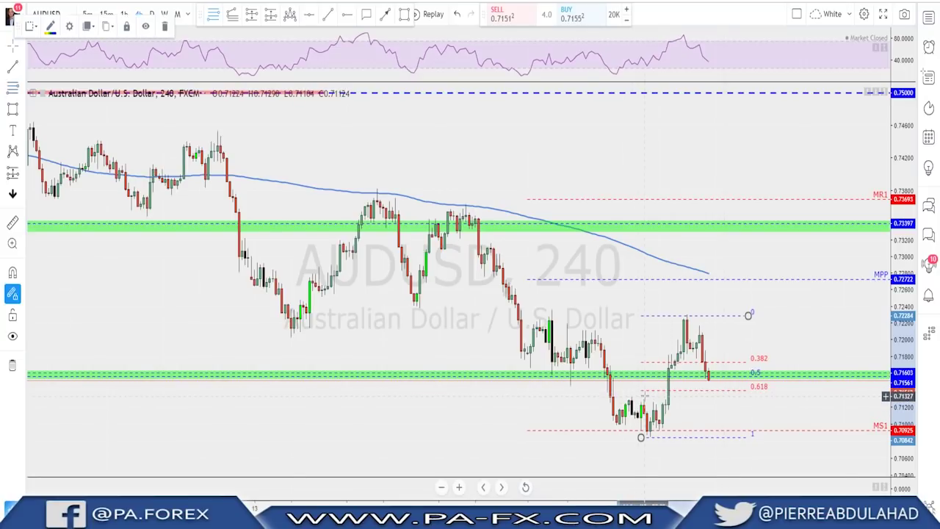
left_click(13, 110)
left_click_drag(627, 389, 799, 401)
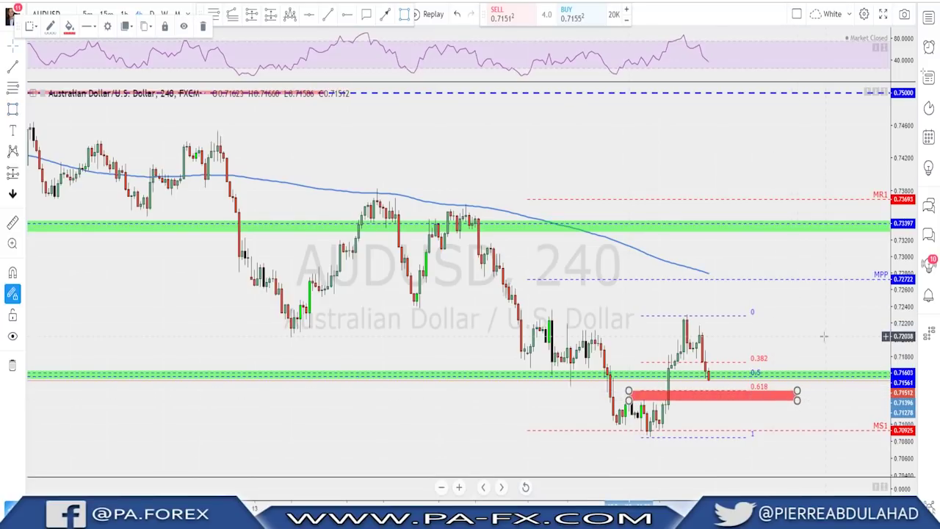
Draw red zigzag arrows from the last price down to the red zone, back to the 0.382 level, then above the recent high
key("alt+t")
left_click(705, 366)
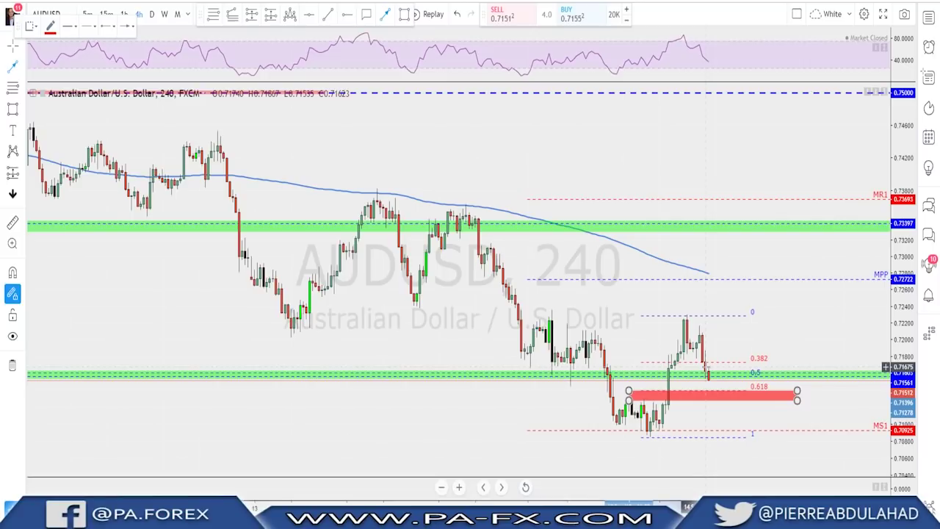
left_click(714, 395)
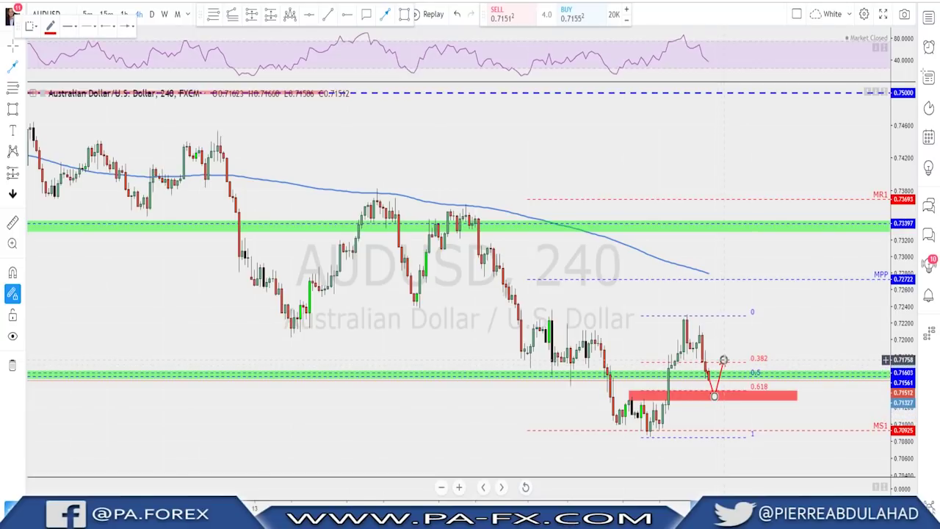
left_click(723, 360)
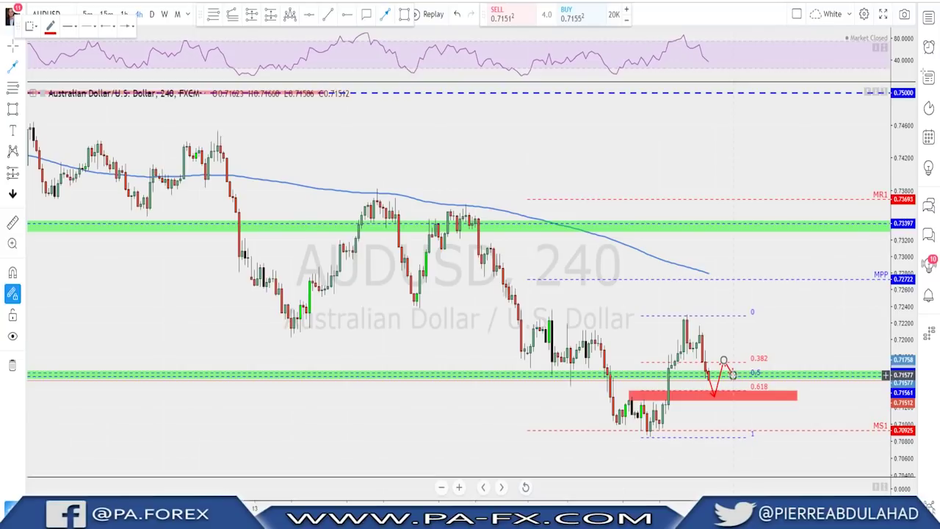
left_click(733, 374)
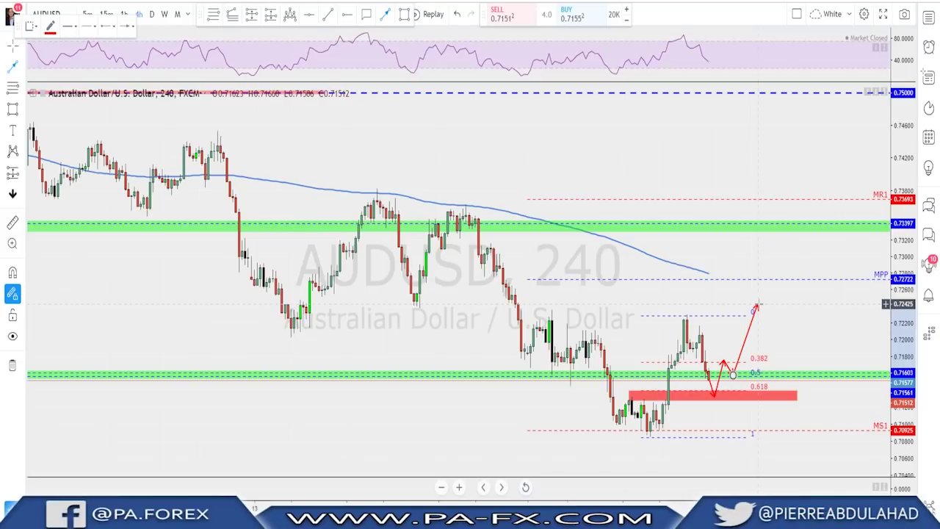
double_click(729, 373)
Delete the zigzag arrows, the red rectangle and the Fibonacci retracement from the AUDUSD chart
key("Escape")
left_click(721, 365)
key("Delete")
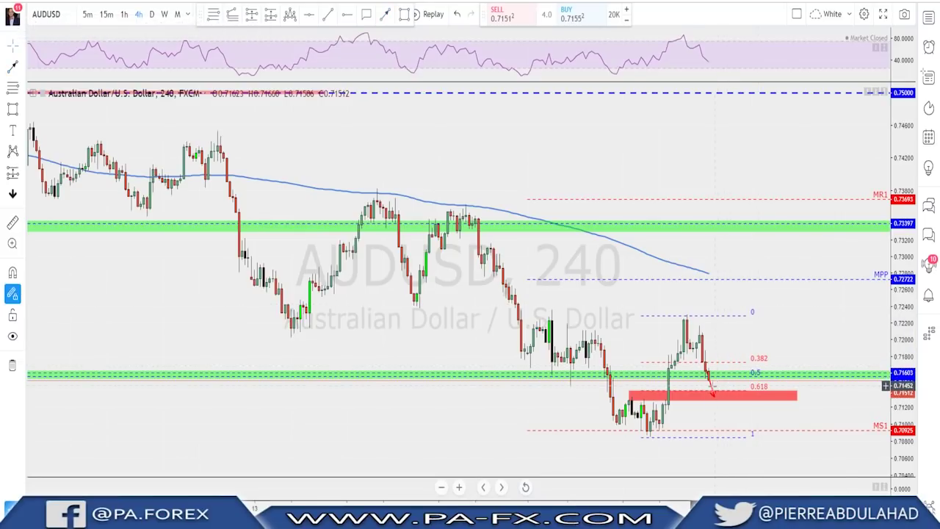
left_click(725, 397)
key("Delete")
left_click(726, 389)
key("Delete")
scroll(705, 358, "down", 2)
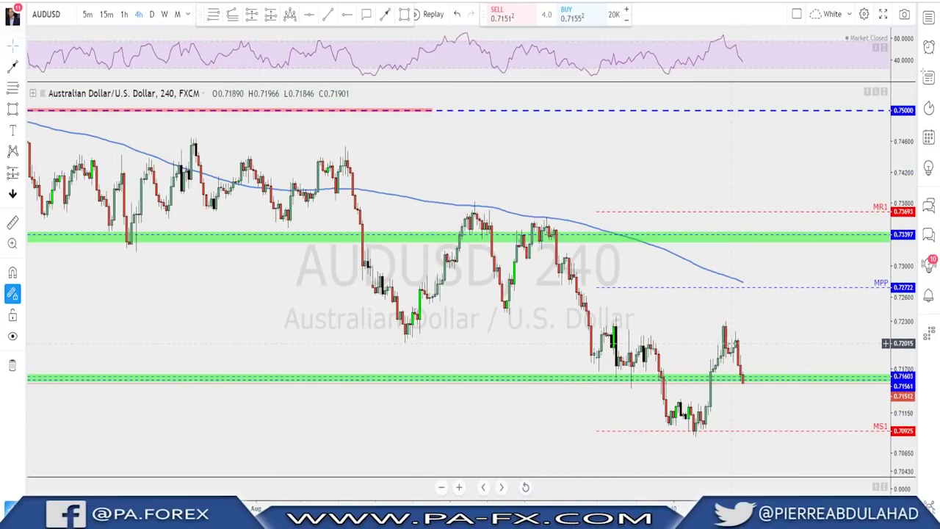
Draw a red resistance rectangle at about 0.7224 to 0.7235 and shift it back over the earlier swing lows
scroll(683, 343, "down", 1)
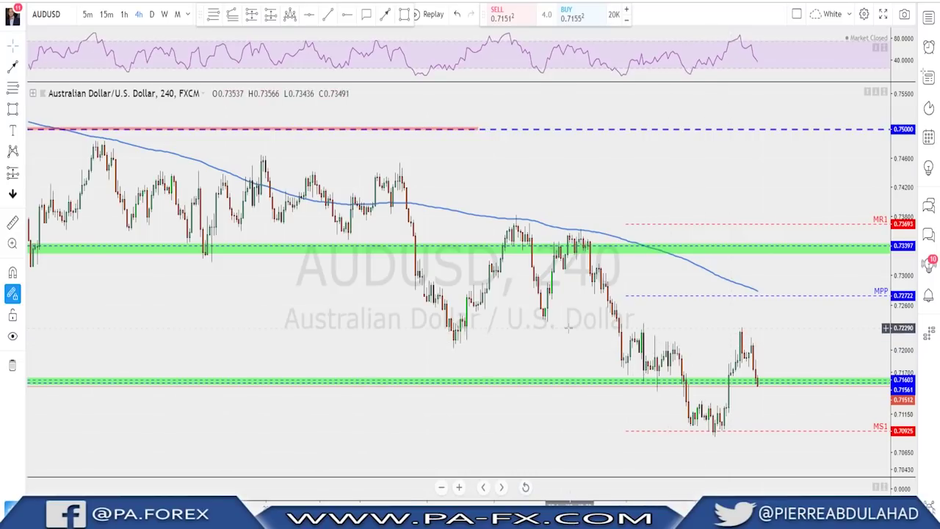
left_click(404, 14)
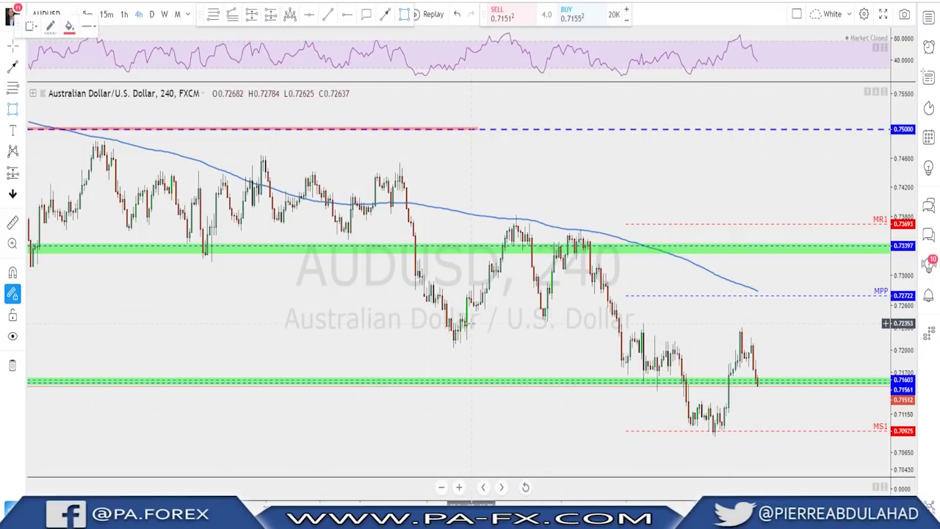
mouse_move(470, 323)
left_mouse_down()
mouse_move(785, 342)
mouse_move(786, 330)
left_mouse_up()
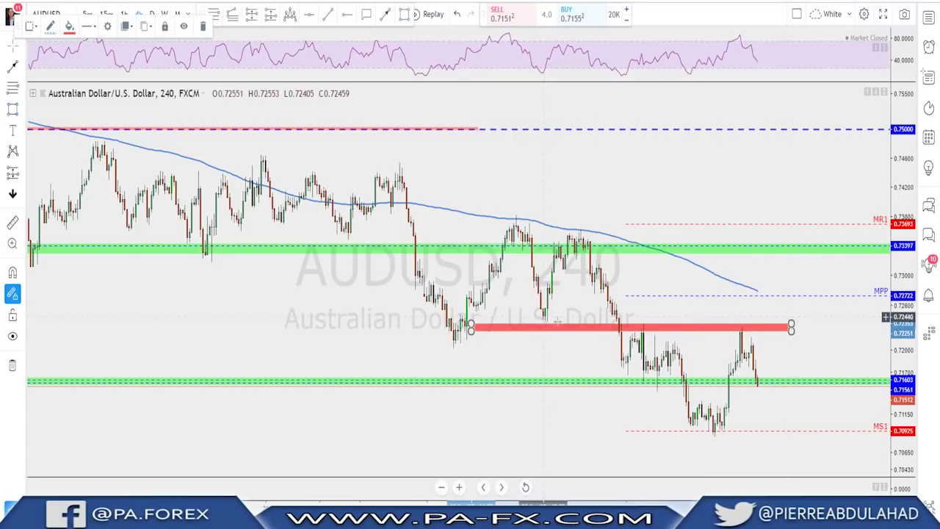
left_click_drag(545, 331, 522, 331)
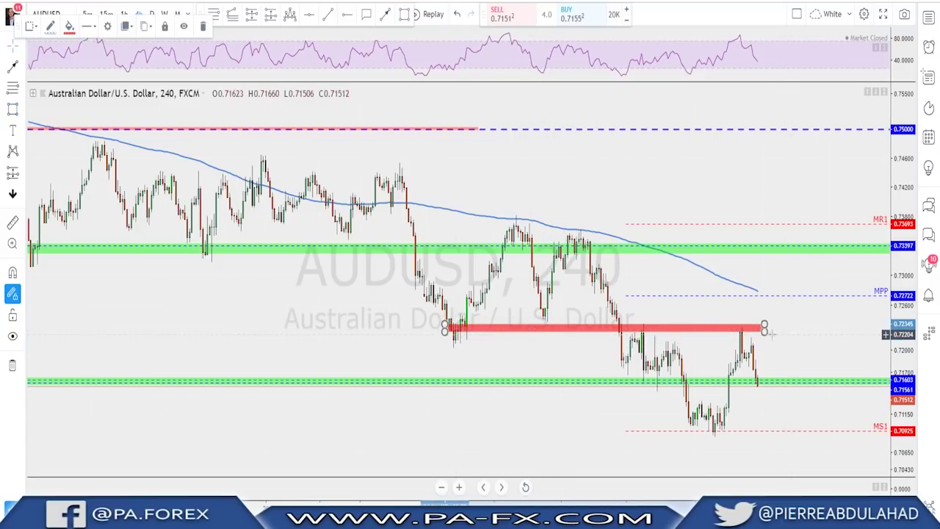
Draw a red arrow from the last AUDUSD price down to the MS1 level and delete it again
scroll(721, 336, "up", 1)
scroll(722, 337, "down", 1)
left_click(385, 14)
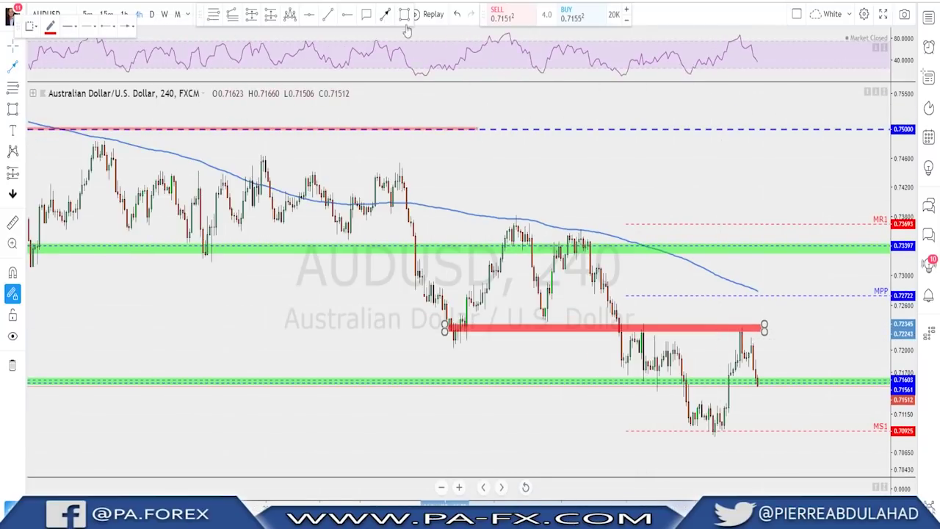
mouse_move(757, 383)
left_mouse_down()
mouse_move(781, 448)
mouse_move(778, 432)
left_mouse_up()
key("Delete")
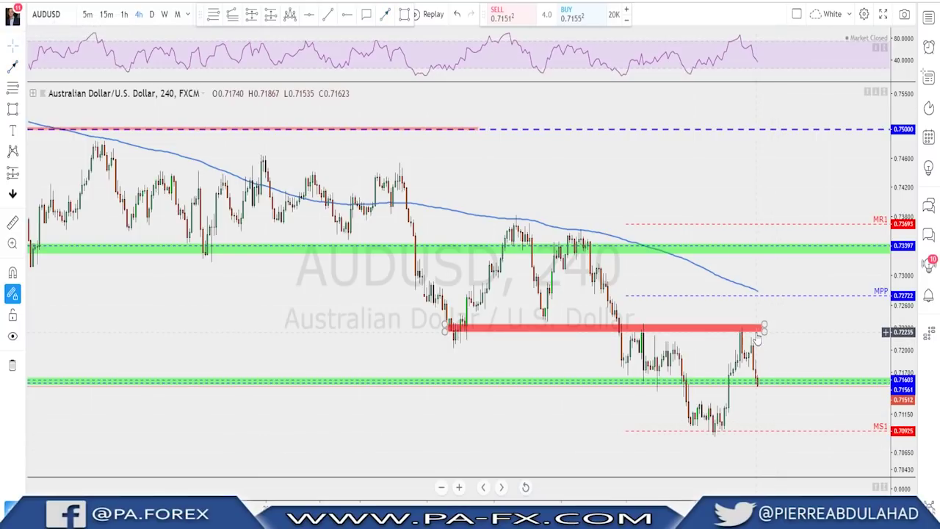
Delete the red resistance rectangle at about 0.7224 to 0.7235 from the AUDUSD chart
left_click(757, 331)
key("Delete")
Draw red zigzag arrows from just below the last price to under MS1, back up to MS1, and down to about 0.7040
scroll(758, 440, "down", 4)
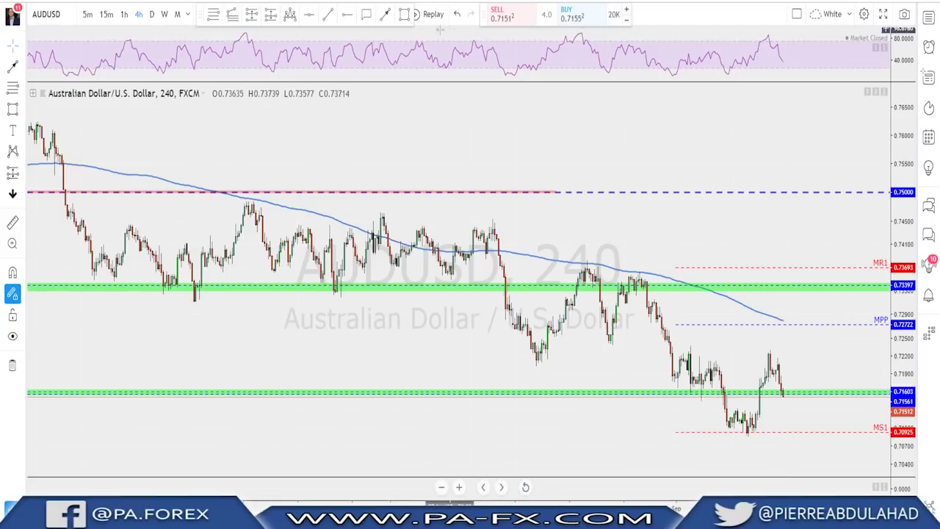
key("alt+t")
left_click(793, 417)
left_click(806, 445)
left_click(817, 431)
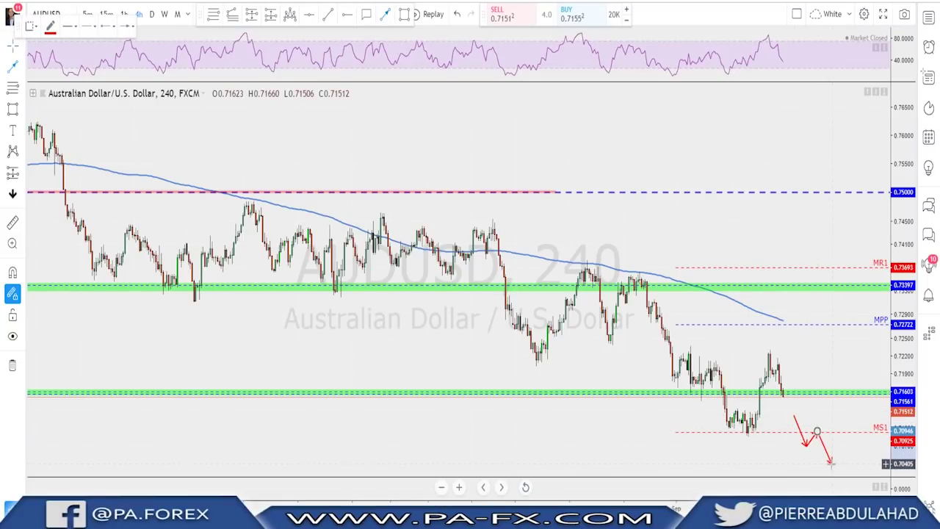
double_click(832, 464)
Examine the descending channel and long-term support levels on the AUDUSD daily chart, and return to the 4-hour chart
scroll(830, 339, "down", 5)
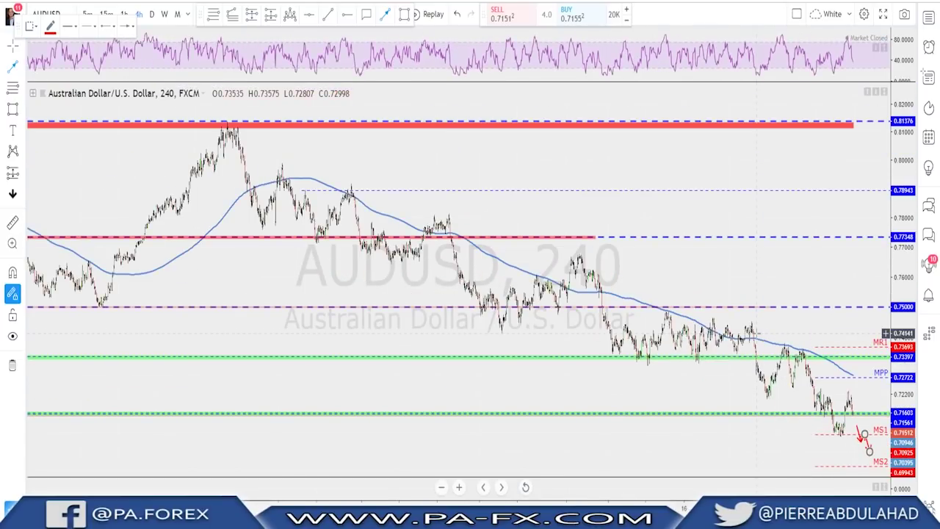
scroll(830, 340, "up", 5)
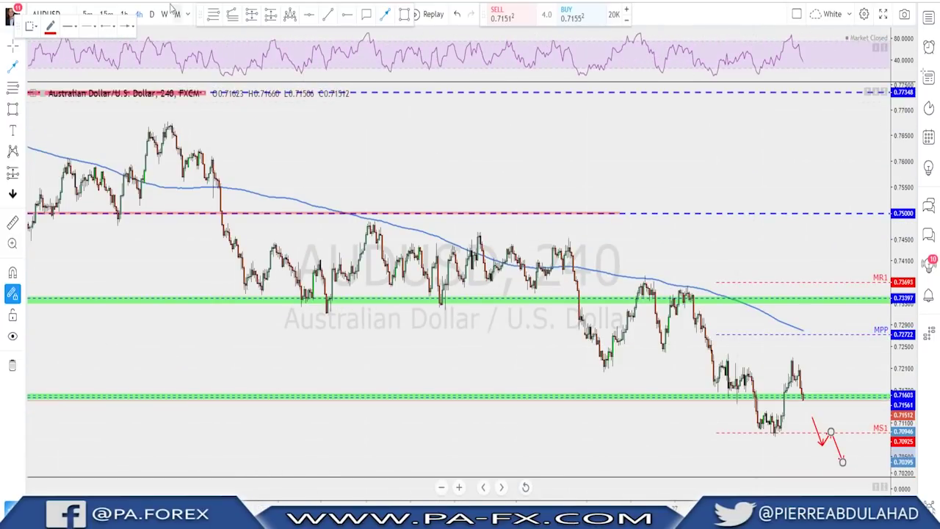
left_click(151, 14)
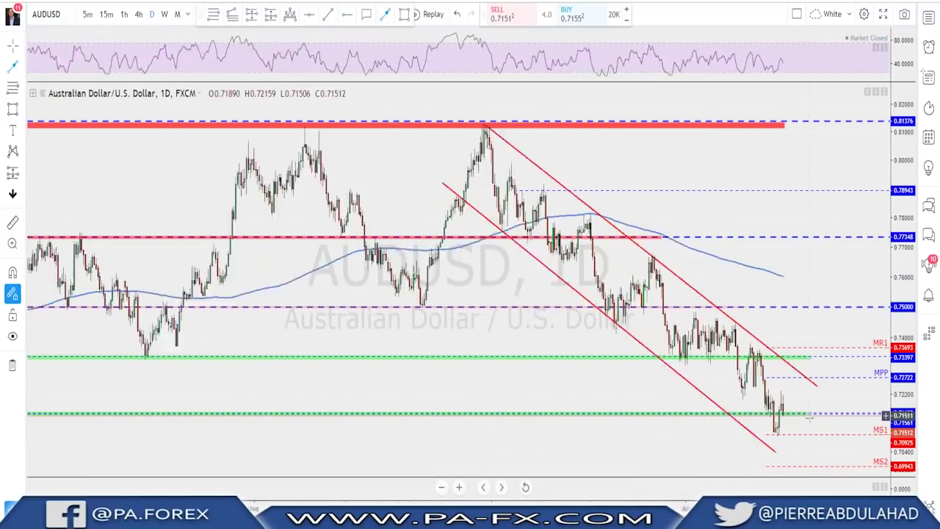
scroll(831, 440, "down", 3)
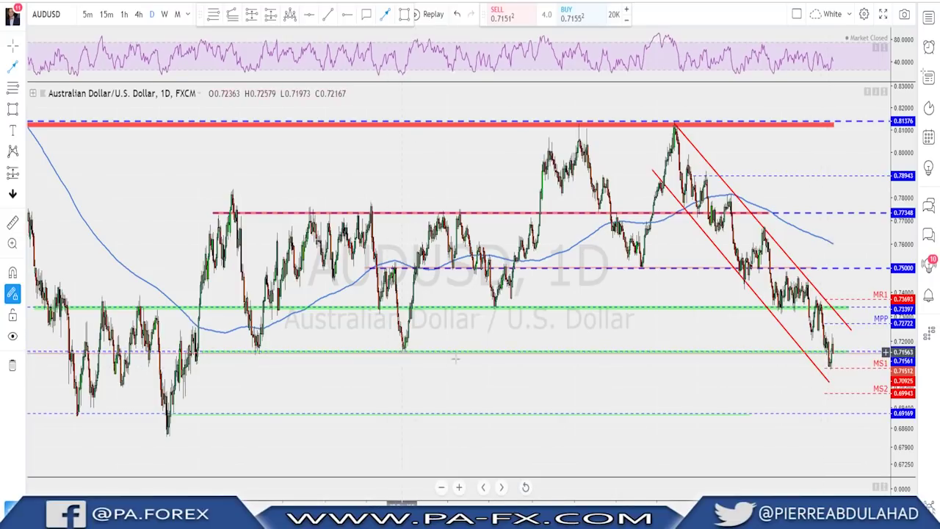
scroll(625, 443, "up", 3)
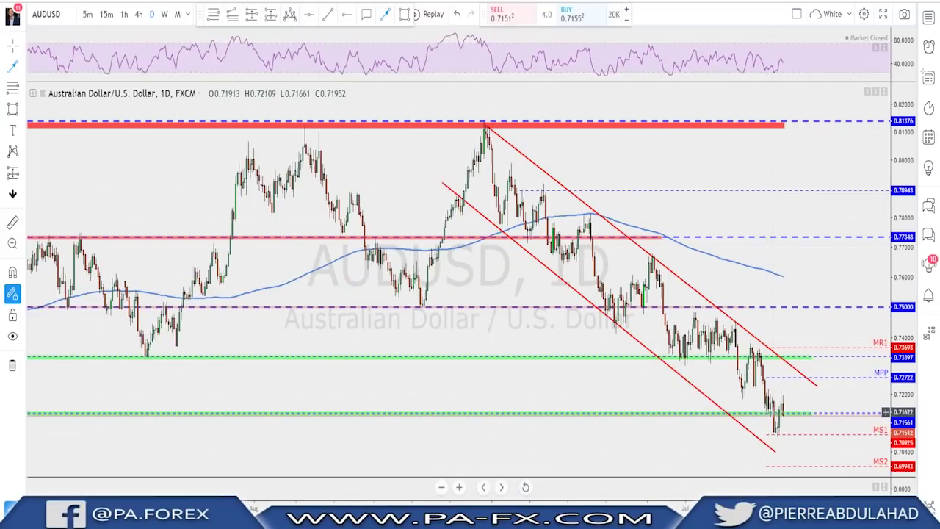
scroll(797, 406, "down", 2)
scroll(797, 401, "down", 2)
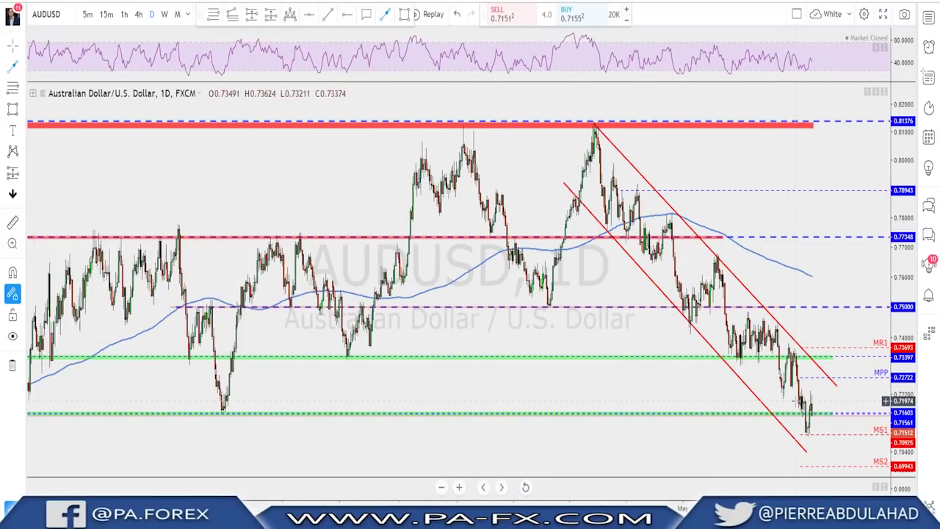
scroll(797, 400, "up", 2)
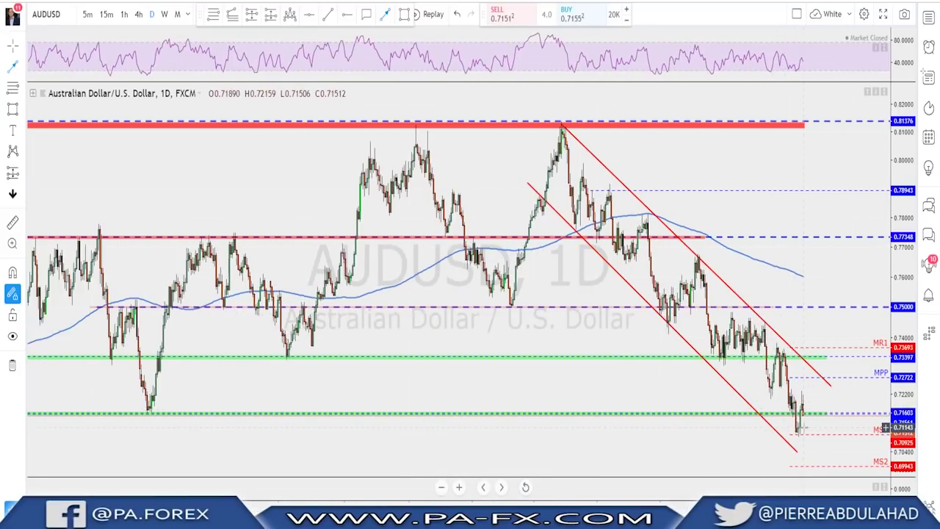
scroll(799, 430, "up", 2)
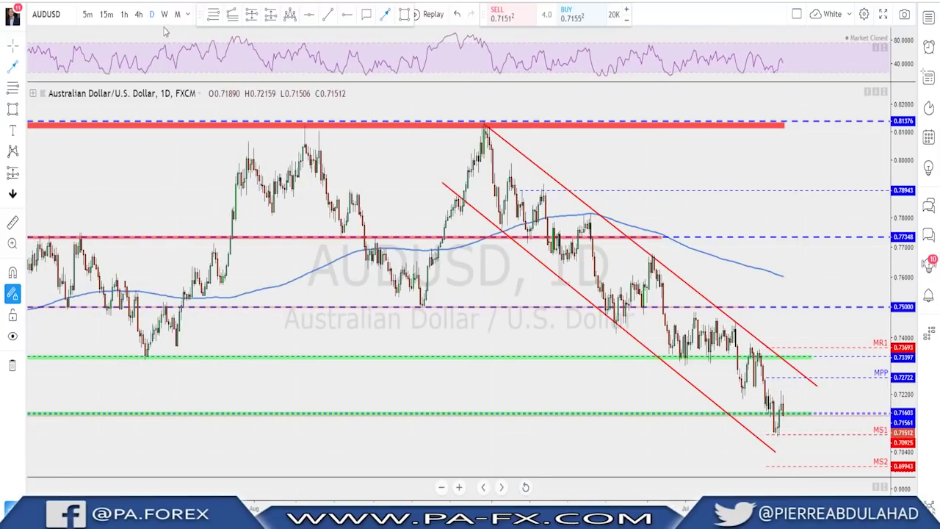
left_click(139, 14)
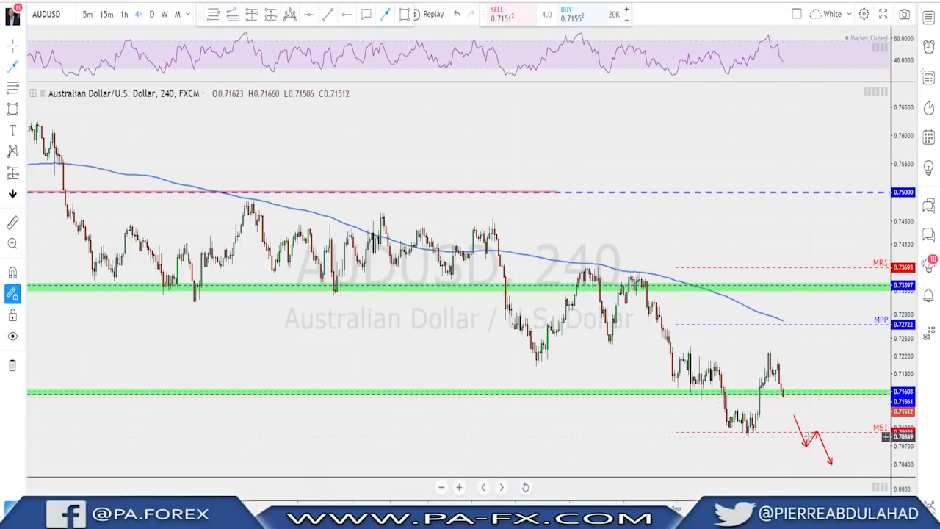
Delete the red zigzag arrows around MS1 from the AUDUSD 4-hour chart
left_click(797, 426)
left_click_drag(797, 430, 822, 443)
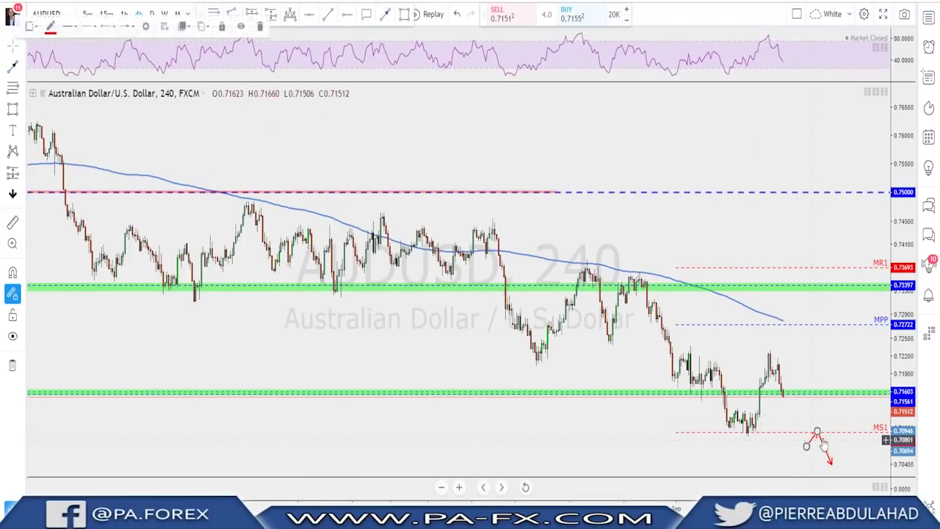
key("Delete")
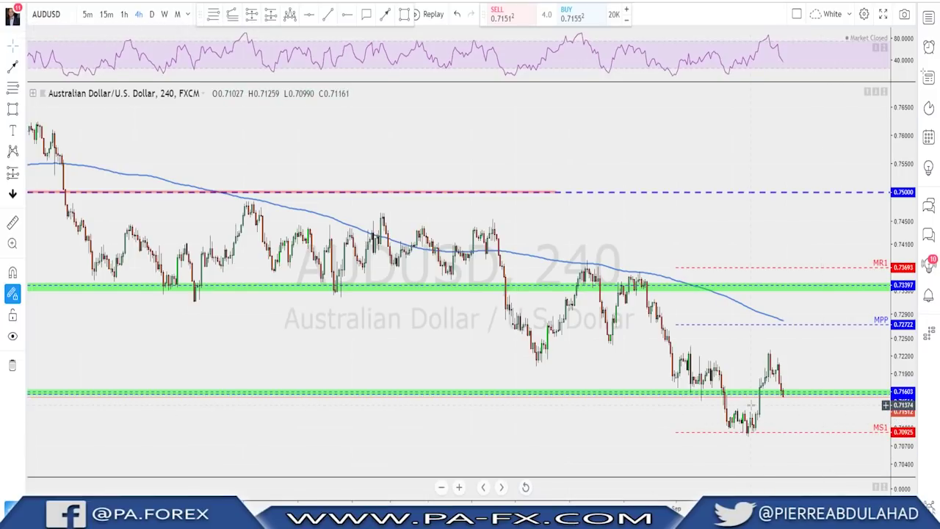
Draw two short parallel blue trend lines rising from the last price, the upper one from about 0.7165 to 0.7187
left_click(329, 16)
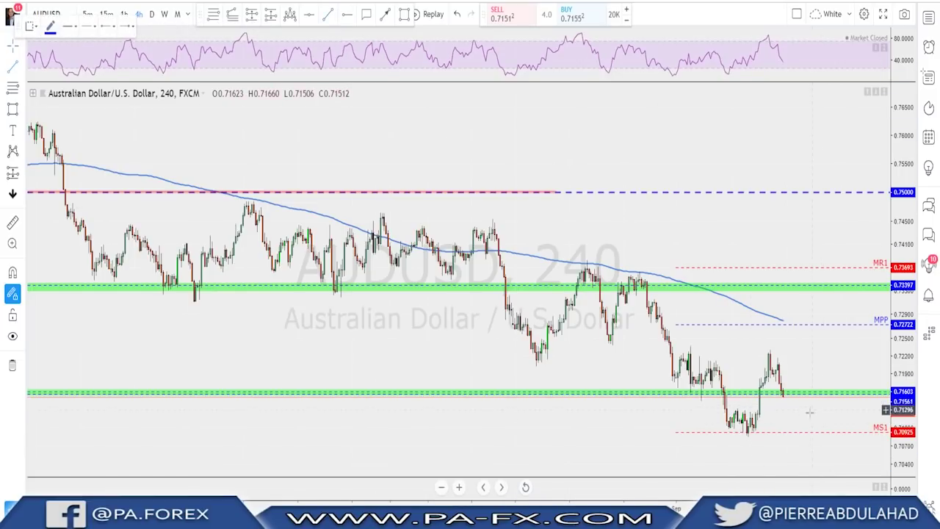
left_click(780, 397)
left_click(773, 384)
left_click(799, 371)
left_click_drag(788, 382, 780, 388)
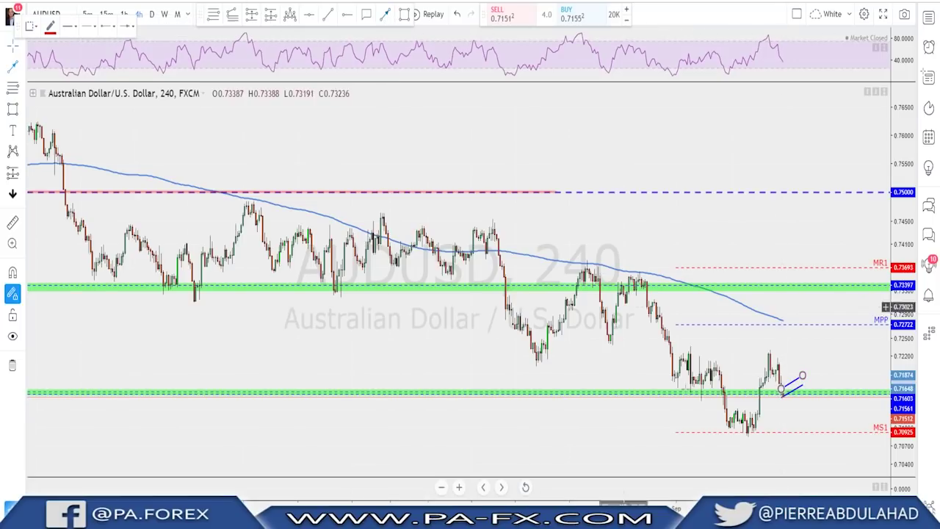
Draw red zigzag arrows from the last price up into the small channel, below the green zone, back to it, and down to about 0.7100
left_click(781, 392)
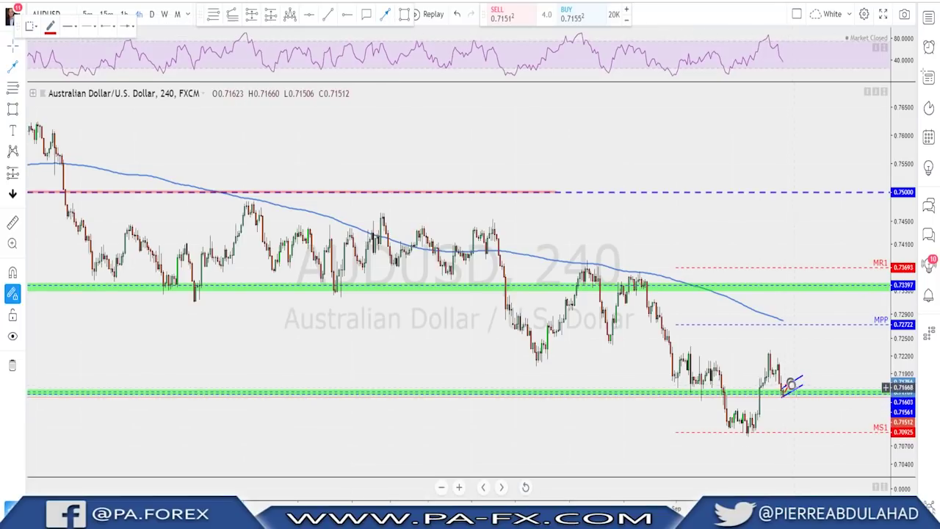
left_click_drag(791, 385, 824, 426)
scroll(842, 409, "up", 2)
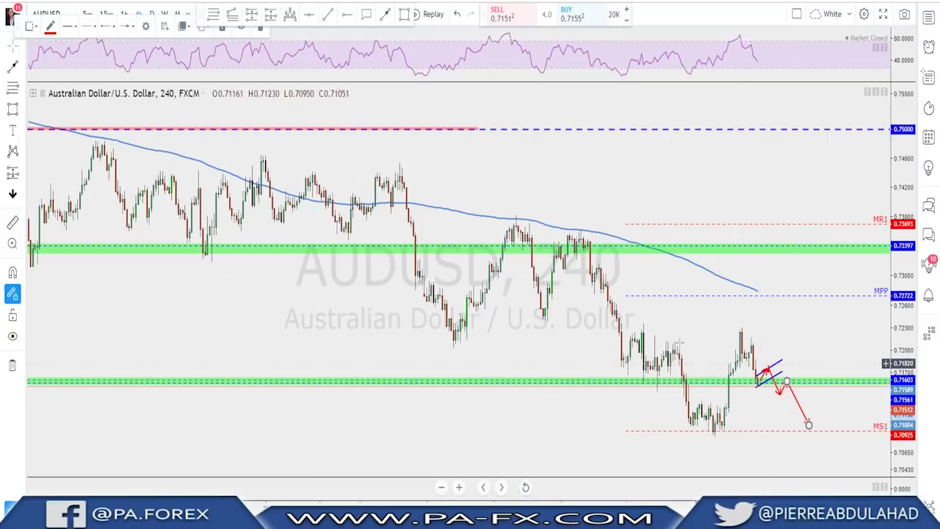
Open the USDJPY daily chart, review the rising channel, and switch to the 4-hour timeframe
left_click(153, 14)
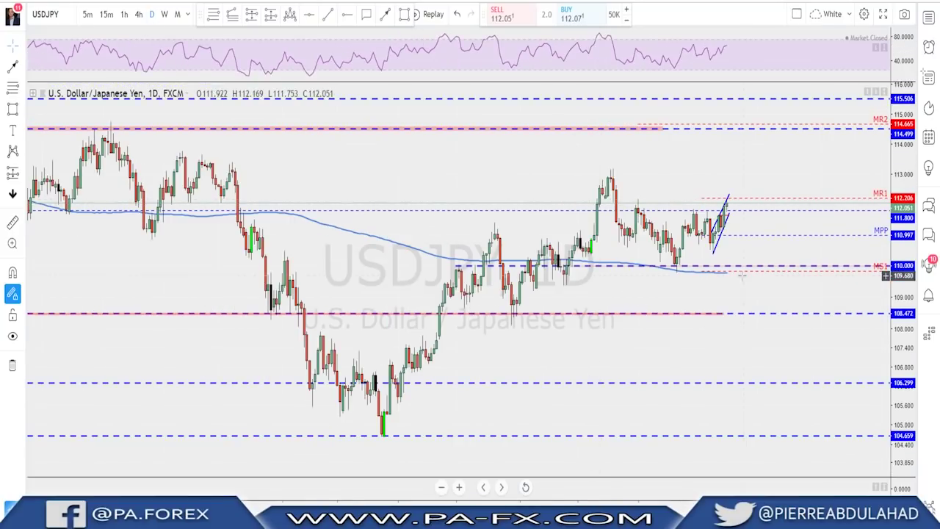
scroll(683, 213, "up", 2)
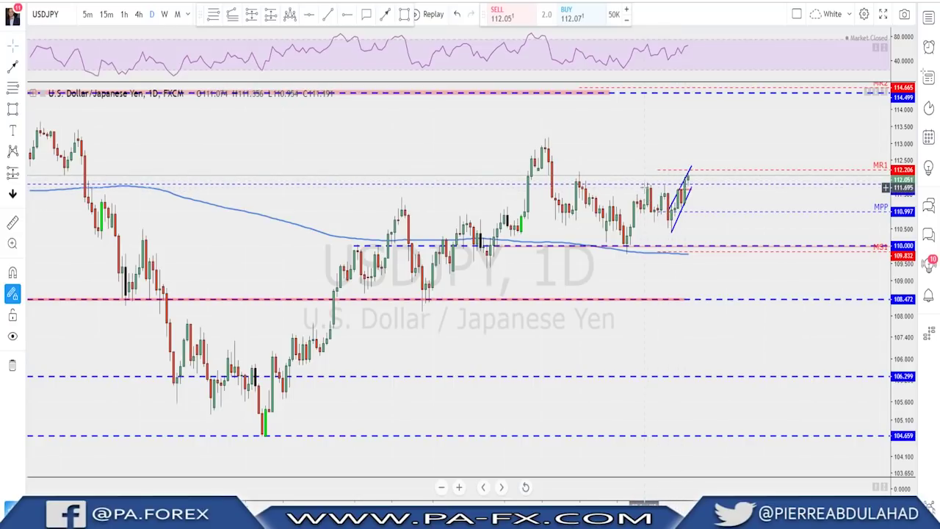
left_click(138, 14)
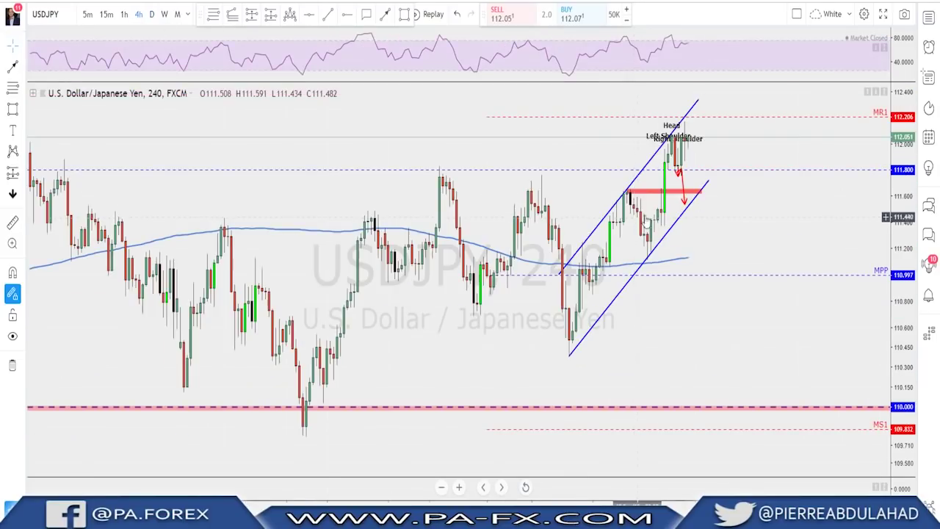
Delete the head and shoulders pattern and the red down arrows from the USDJPY chart
left_click(690, 145)
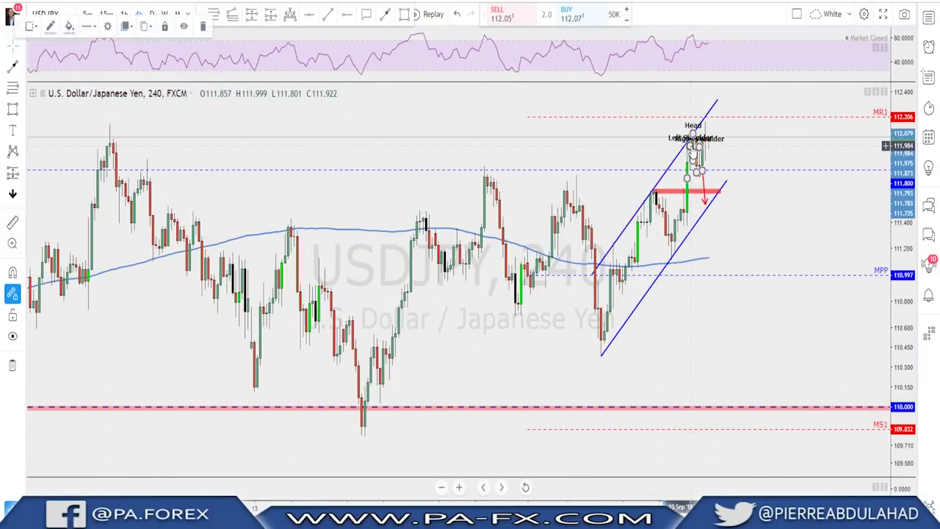
key("Delete")
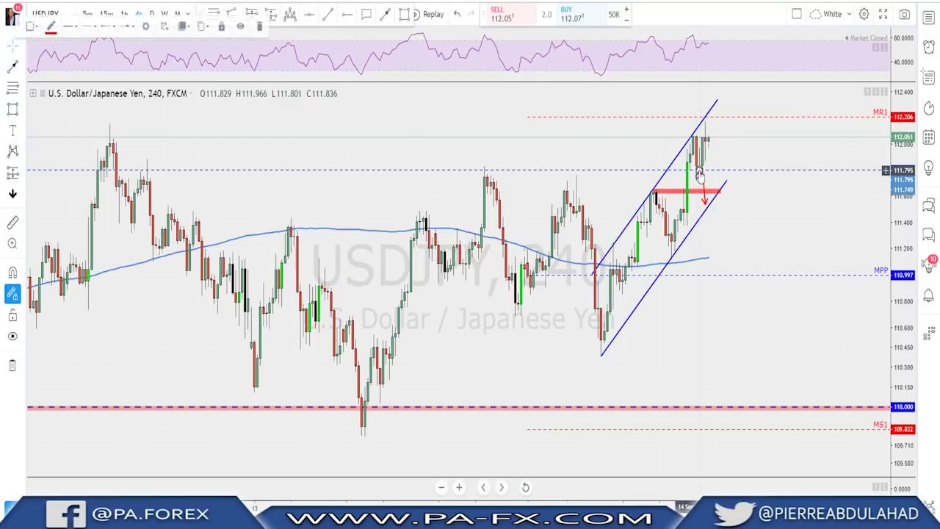
scroll(694, 169, "up", 2)
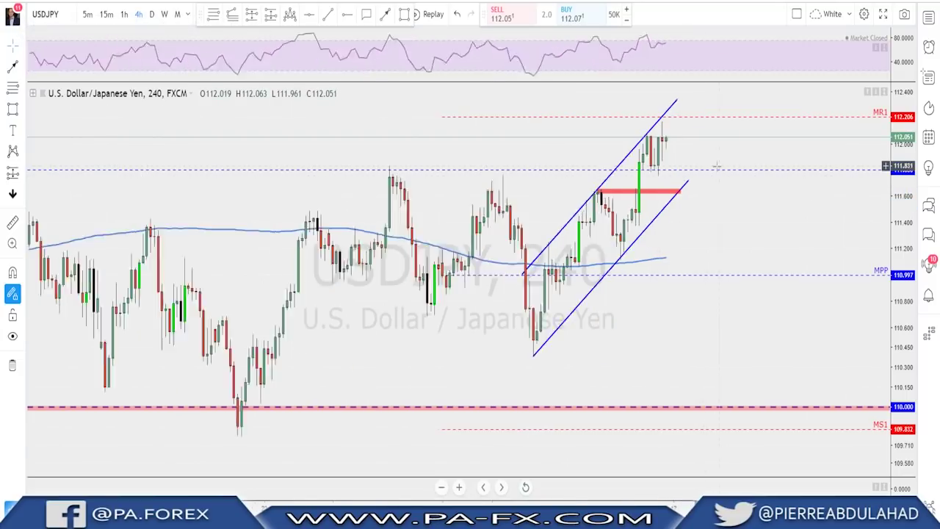
Draw a thin red resistance rectangle at about 112.15 from the earlier swing high to beyond the last price
scroll(687, 166, "down", 4)
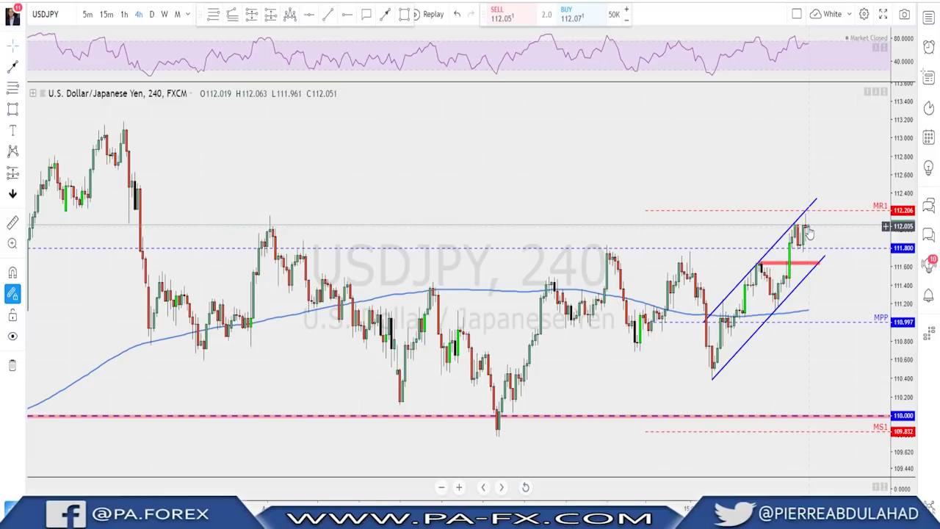
scroll(808, 231, "up", 2)
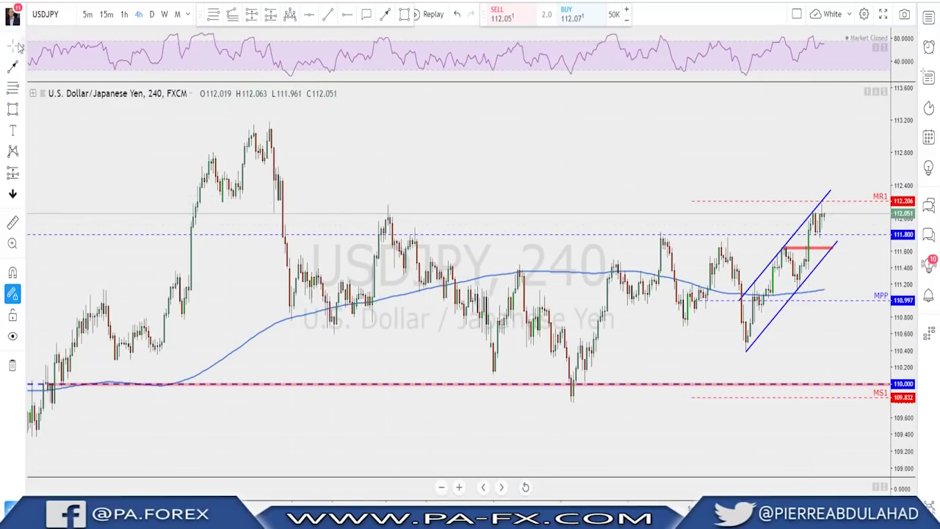
left_click(12, 109)
left_click_drag(381, 205, 864, 205)
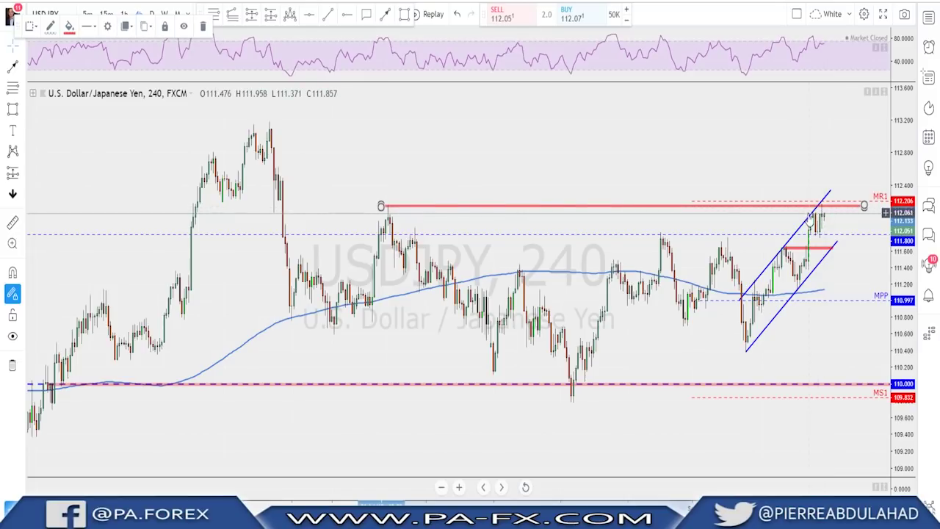
Draw red zigzag arrows from the last price to above MR1, back to the red rectangle, and up to about 113.13
scroll(808, 220, "up", 4)
scroll(668, 190, "down", 2)
left_click_drag(667, 190, 563, 176)
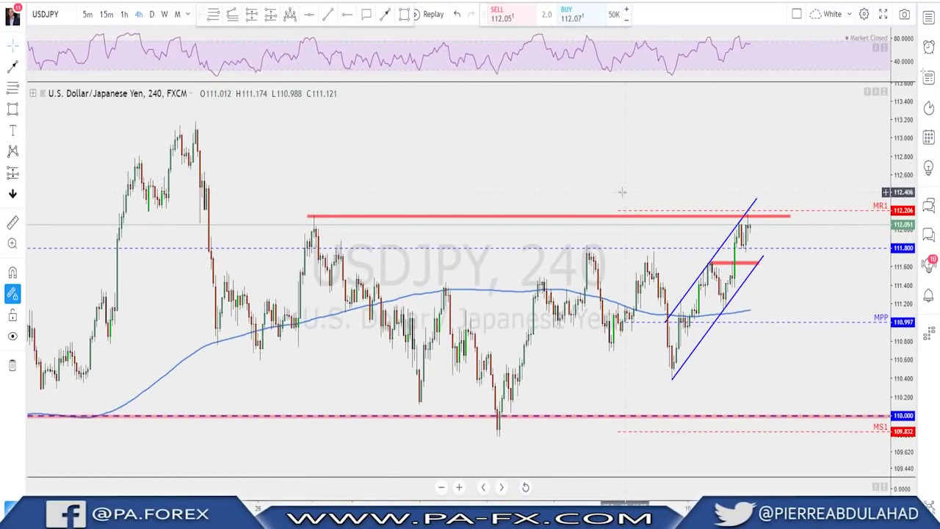
left_click(384, 14)
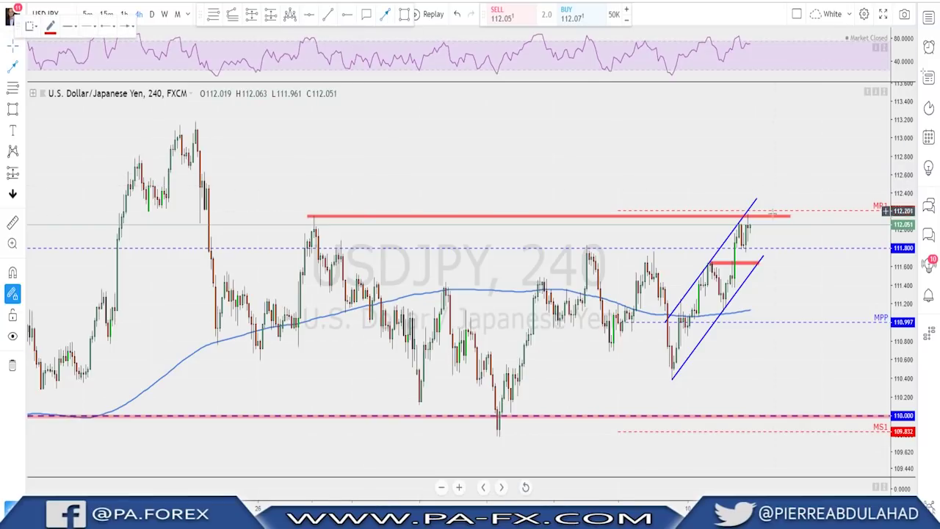
mouse_move(750, 222)
left_mouse_down()
mouse_move(760, 199)
mouse_move(767, 213)
mouse_move(378, 227)
mouse_move(311, 212)
mouse_move(763, 218)
mouse_move(789, 128)
left_mouse_up()
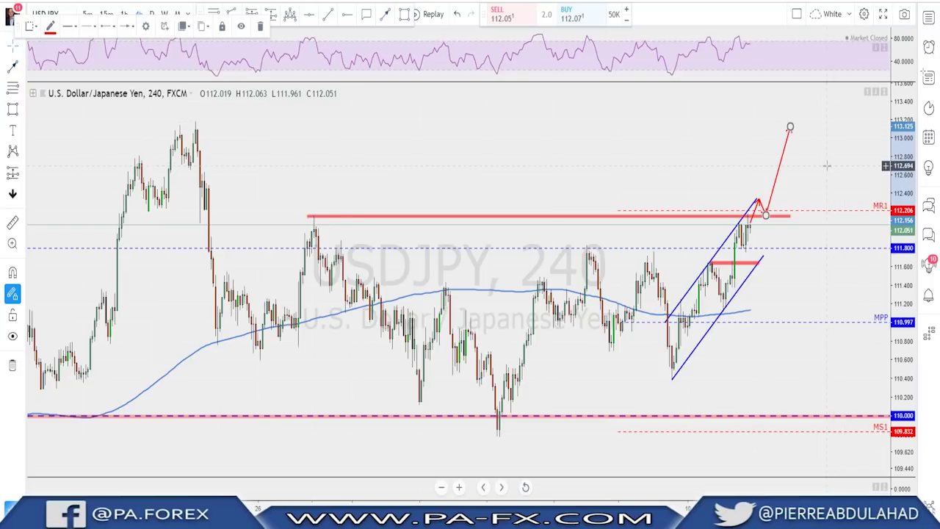
Delete the red zigzag arrows from the USDJPY chart, keeping the resistance rectangle
key("Delete")
key("ctrl+z")
left_click_drag(749, 222, 758, 209)
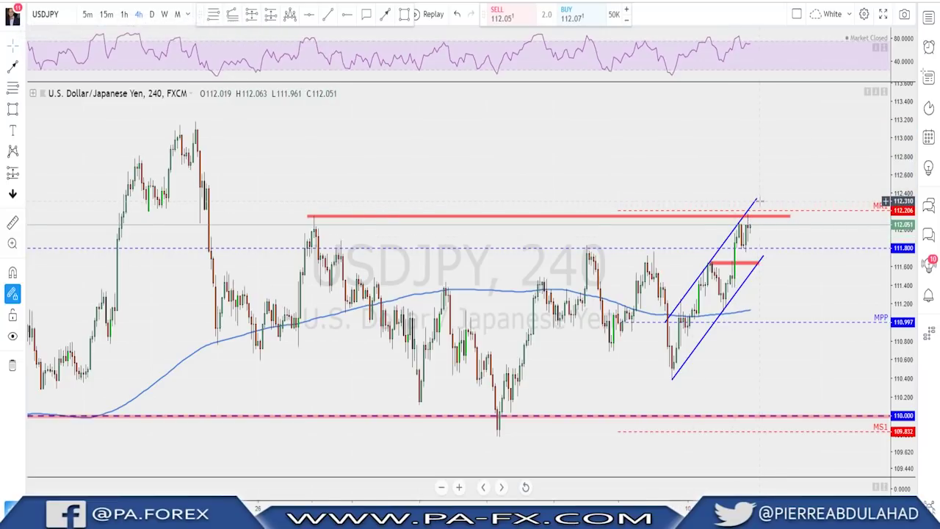
Open the NZDUSD chart on the daily timeframe and focus on the recent downtrend
scroll(758, 209, "down", 1)
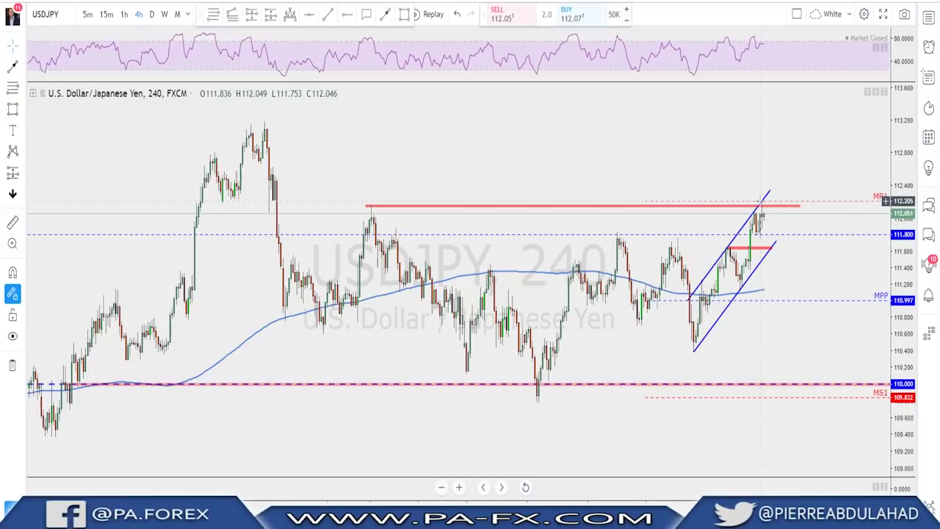
key("Down")
type("1D")
key("Return")
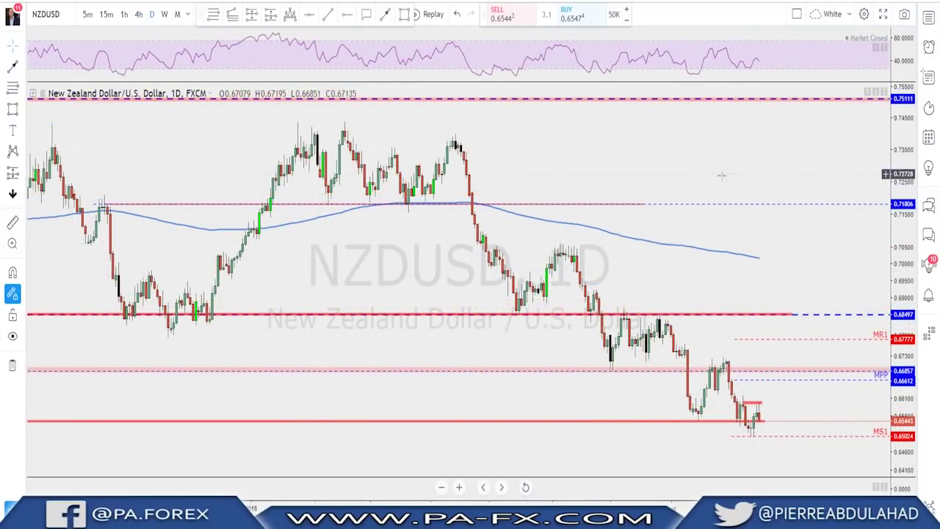
scroll(692, 184, "up", 3)
scroll(691, 278, "up", 3)
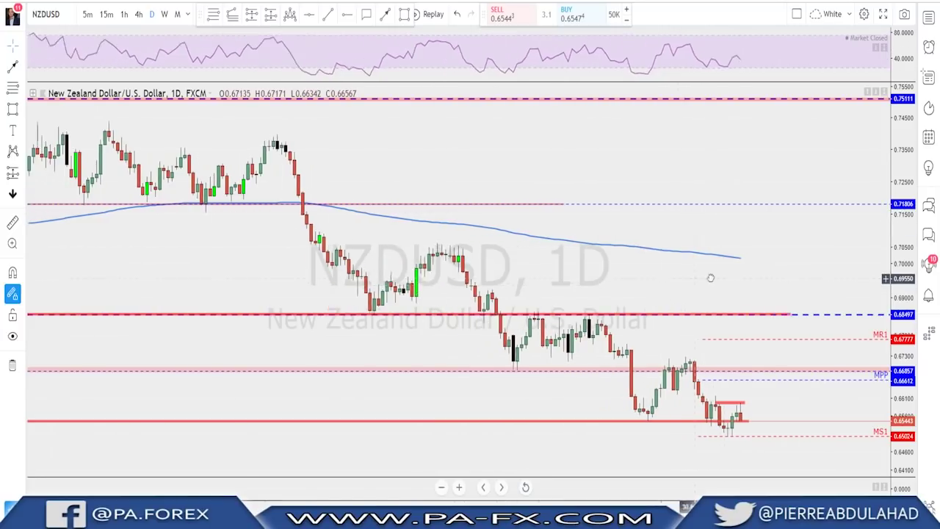
Check the latest NZDUSD daily candles, and switch to the 4-hour timeframe to examine the swings around the red support and resistance levels
left_click(699, 402)
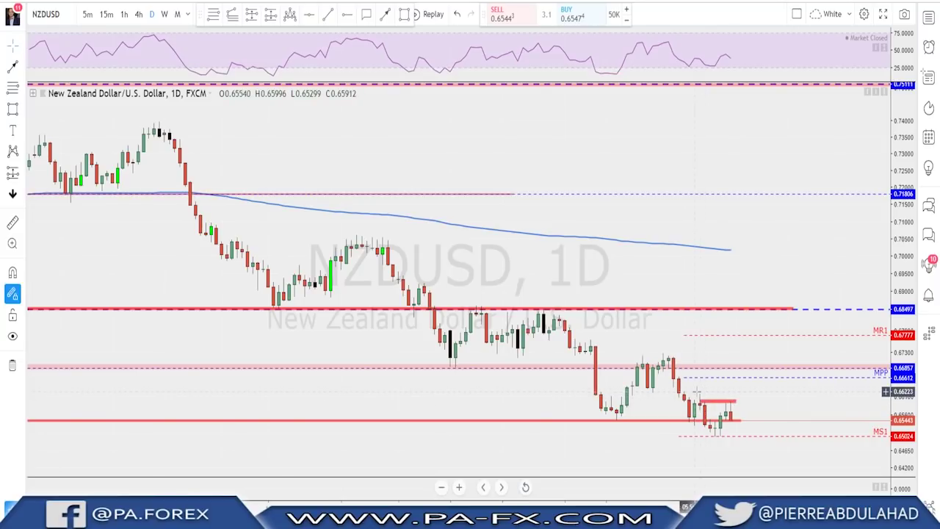
scroll(702, 394, "up", 2)
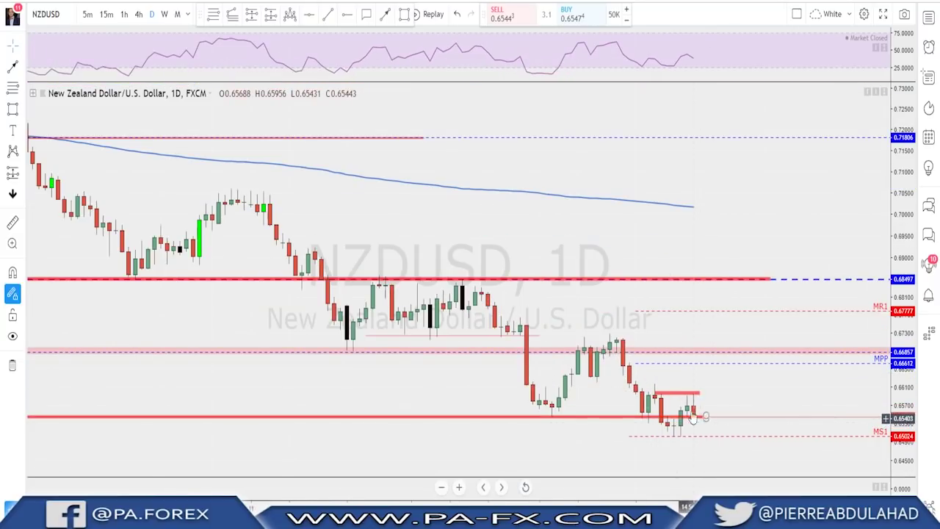
scroll(697, 406, "down", 3)
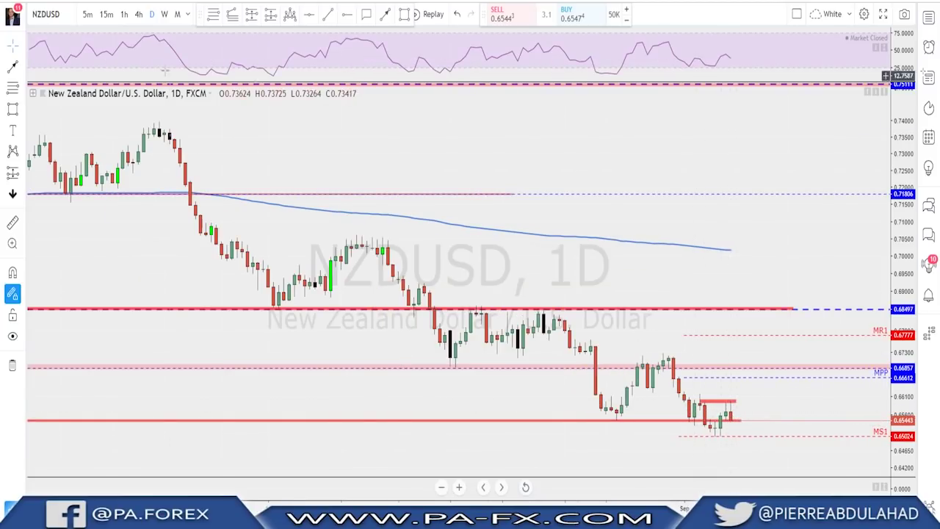
left_click(138, 14)
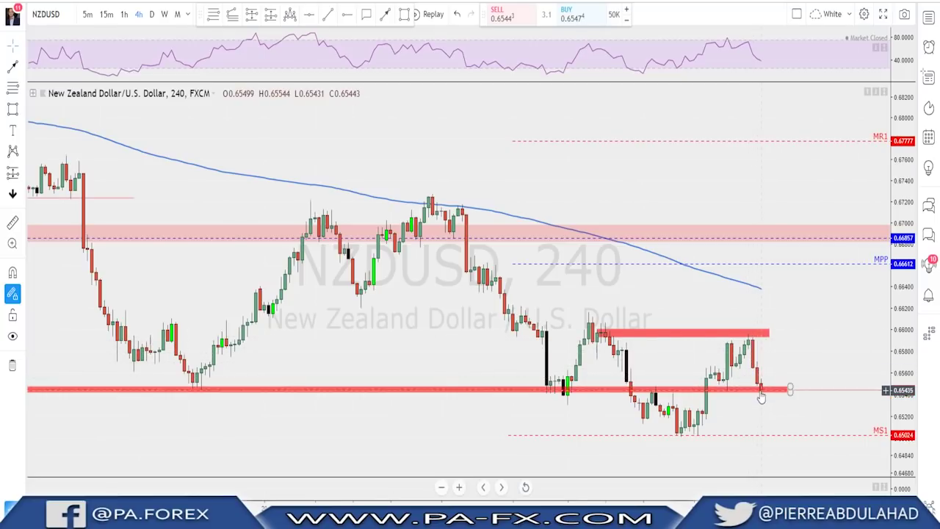
scroll(759, 382, "down", 1)
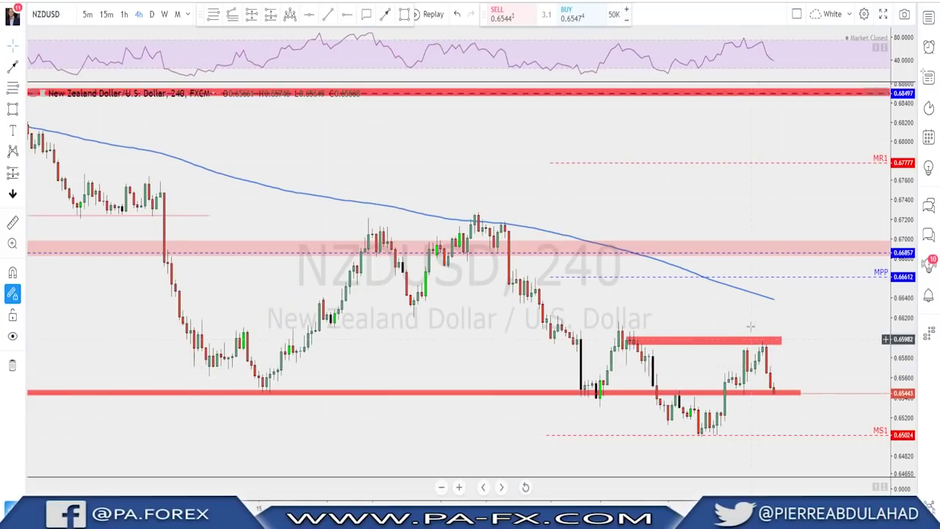
scroll(694, 371, "down", 1)
scroll(694, 371, "down", 2)
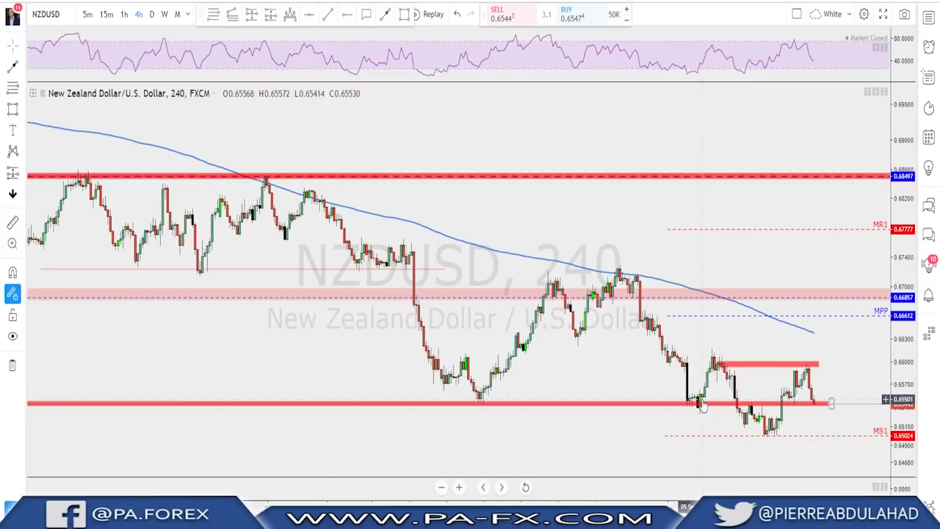
scroll(813, 402, "down", 1)
Try red projection arrows from the last price up to the red resistance rectangle and back down to the red support line
left_click(382, 17)
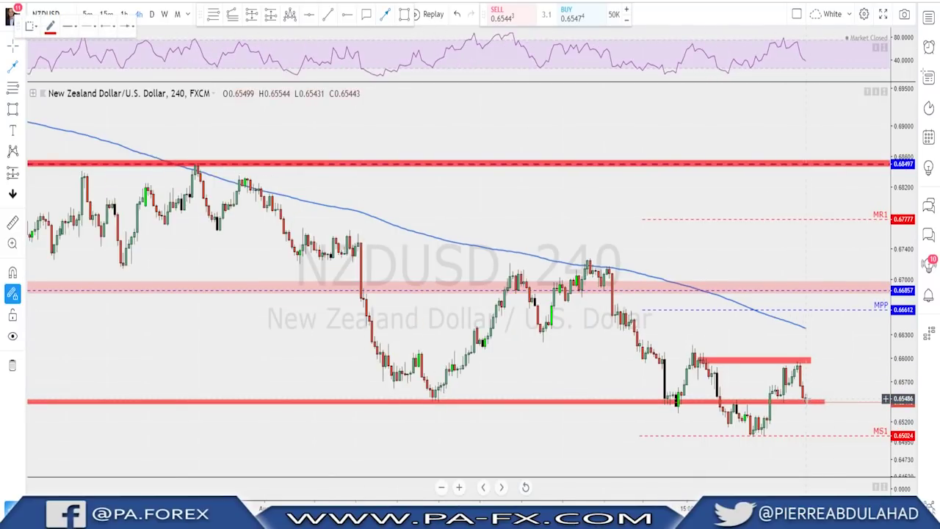
mouse_move(806, 400)
left_mouse_down()
mouse_move(816, 360)
mouse_move(830, 403)
left_mouse_up()
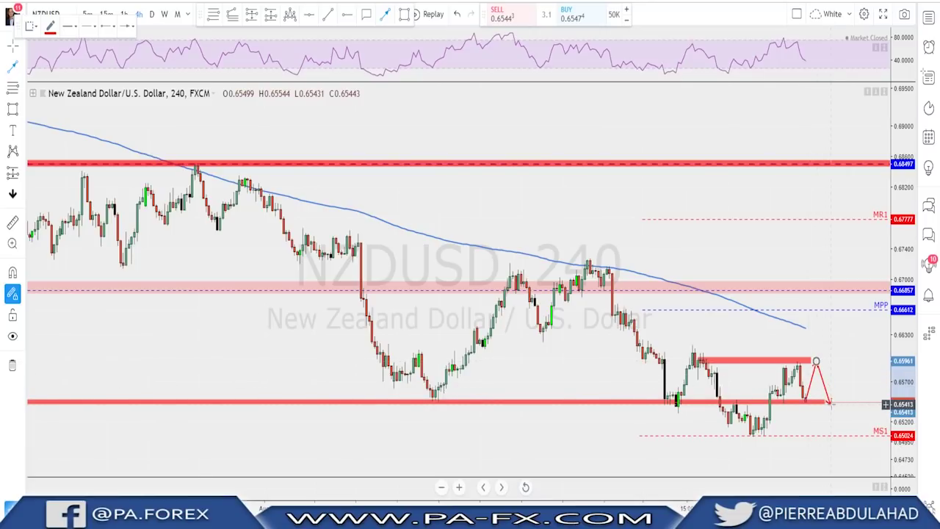
key("ctrl+z")
Draw a red arrow from the last price at the red support down past MS1 to about 0.6477
left_click_drag(816, 363, 819, 435)
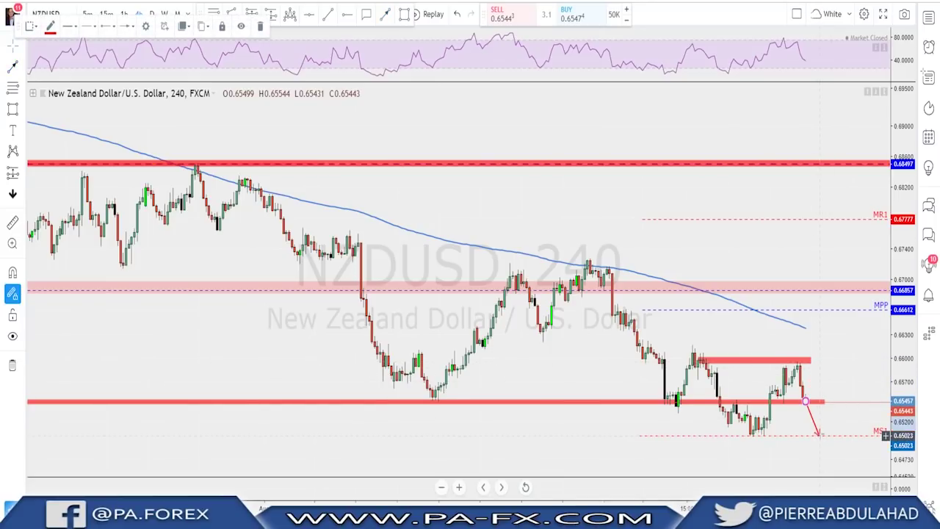
scroll(805, 431, "down", 2)
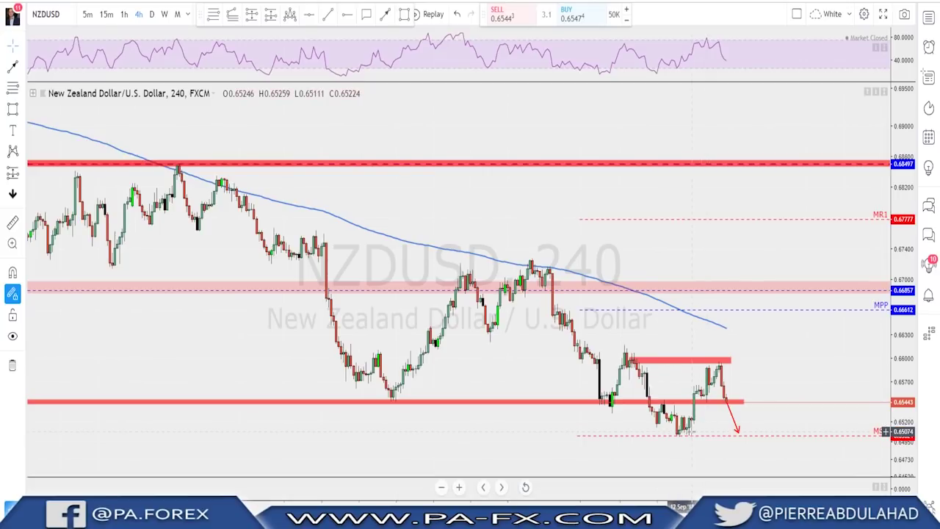
scroll(714, 426, "up", 1)
scroll(714, 429, "down", 1)
scroll(754, 363, "down", 2)
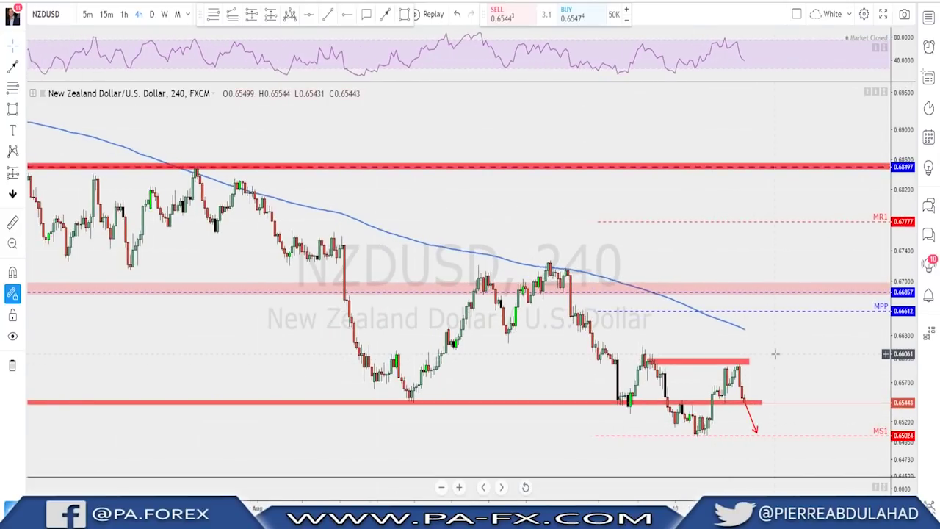
scroll(738, 345, "down", 2)
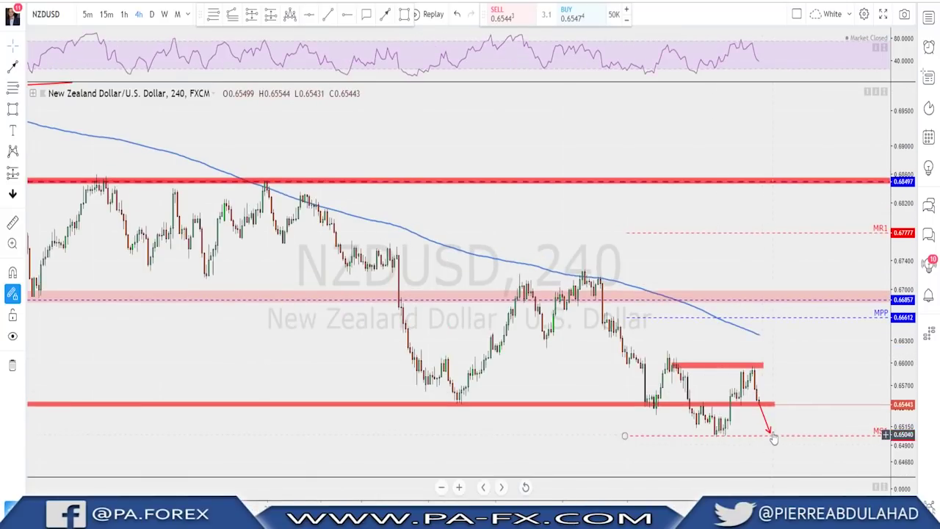
left_click(771, 444)
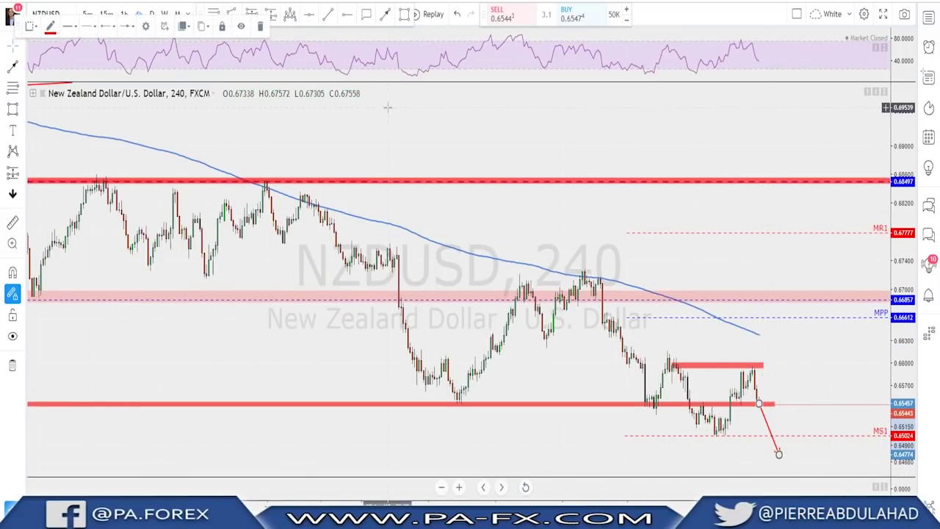
Extend the bearish projection with red arrows from its tip back up to MS1 and down to about 0.6460
left_click(385, 15)
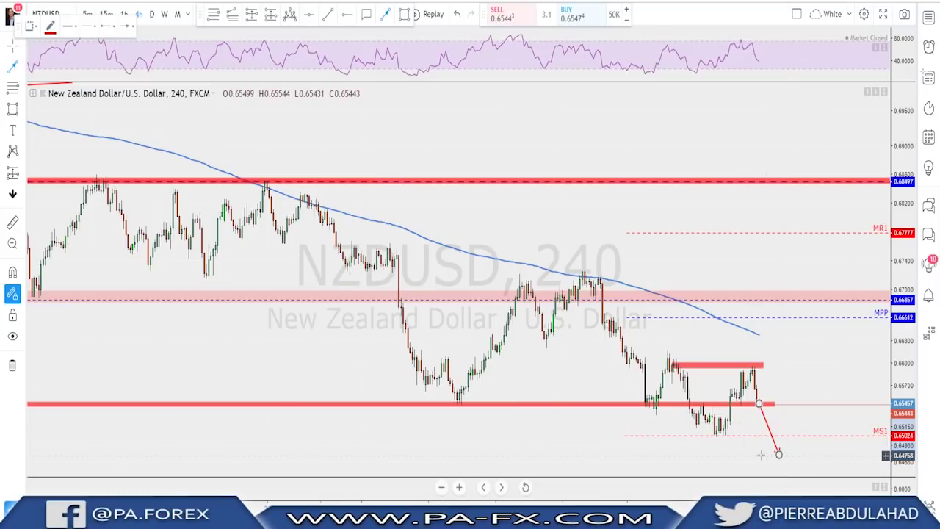
left_click(779, 454)
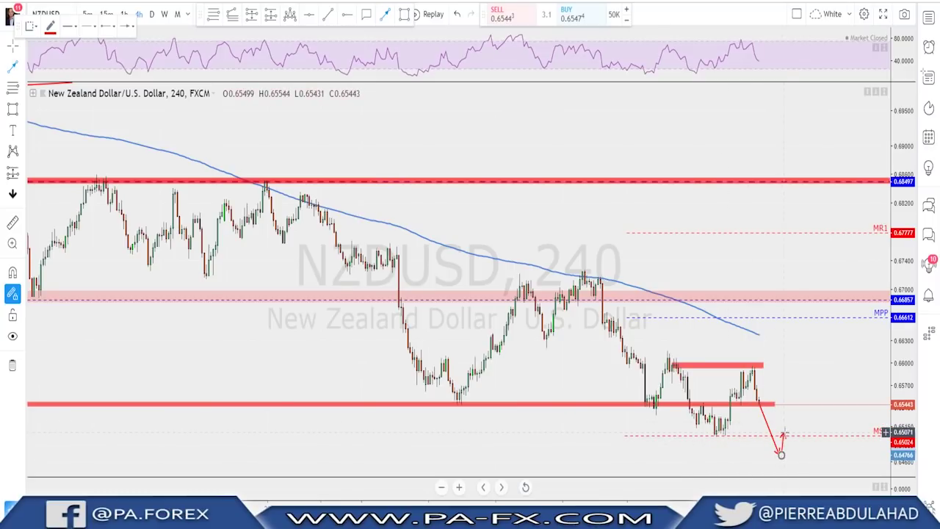
left_click(790, 431)
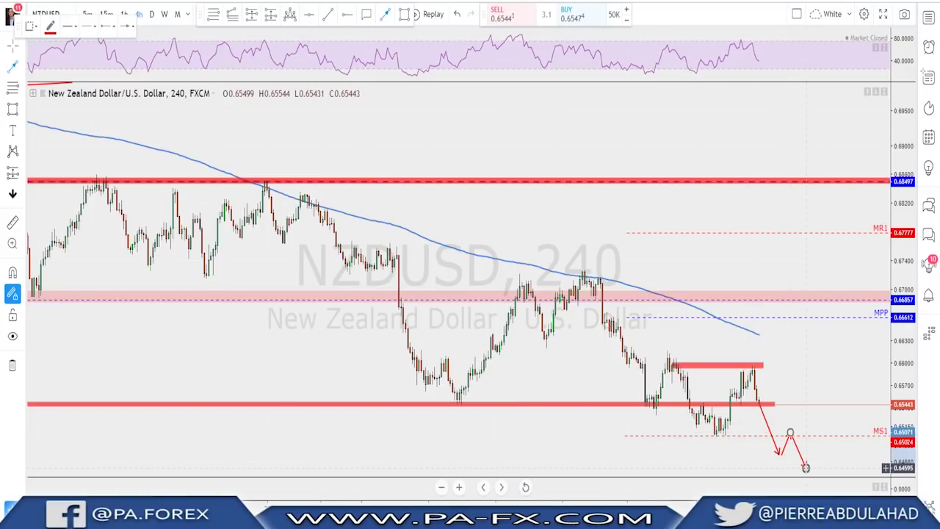
double_click(805, 467)
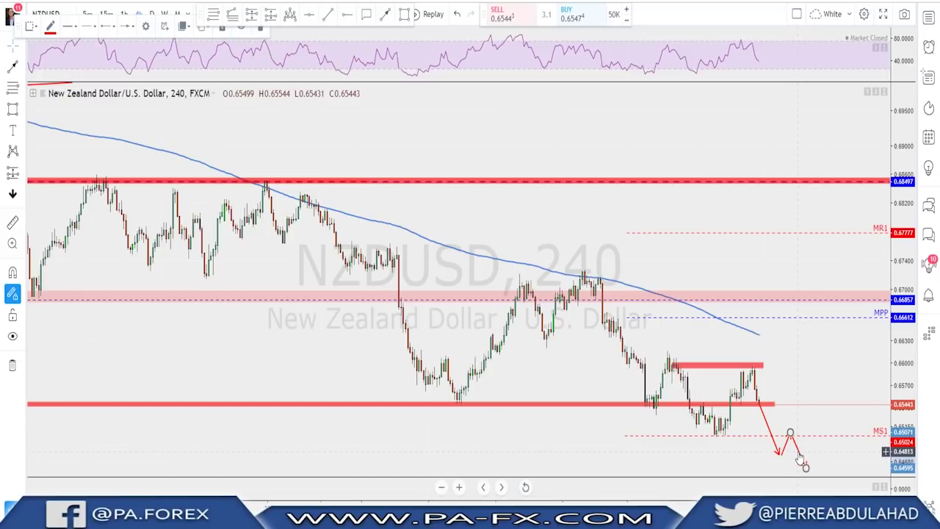
Undo all the red bearish projection arrows on the NZDUSD 4-hour chart
key("ctrl+z")
key("ctrl+z")
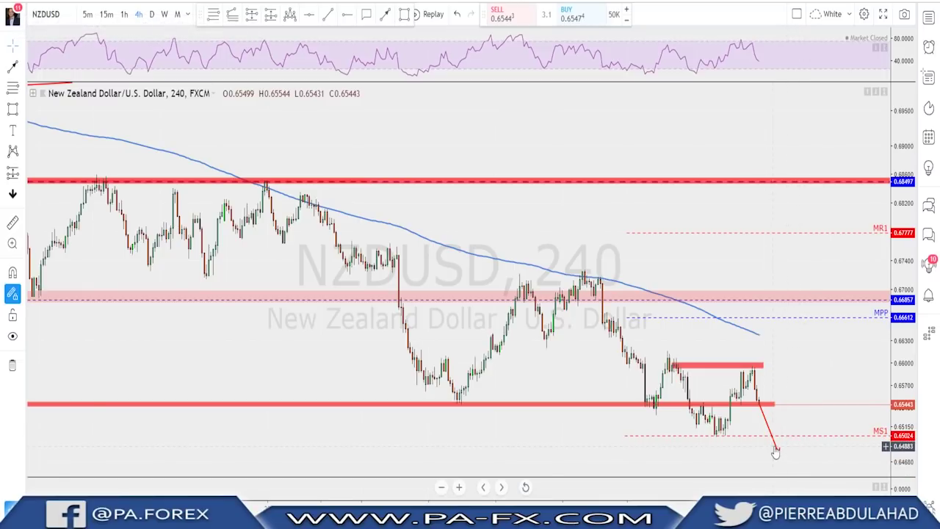
key("ctrl+z")
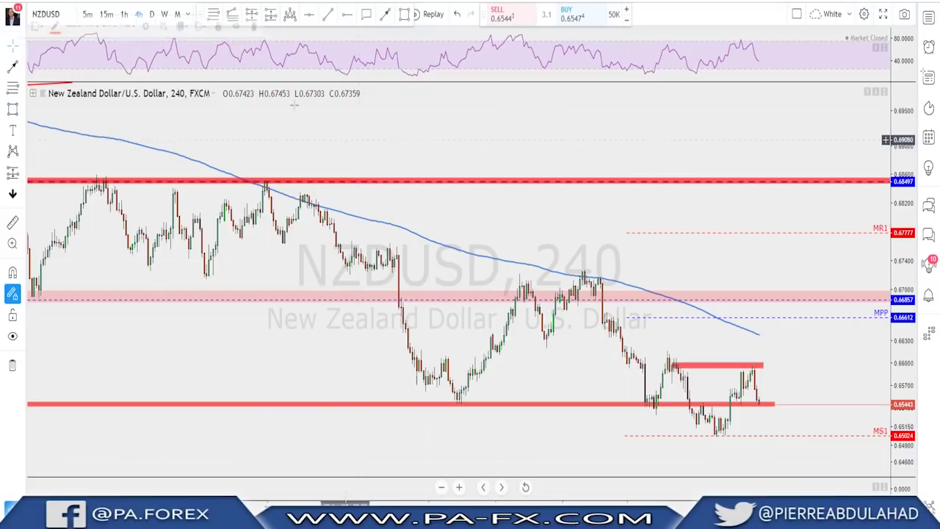
Return NZDUSD to the daily timeframe and examine its longer-term history against the horizontal levels
left_click(152, 15)
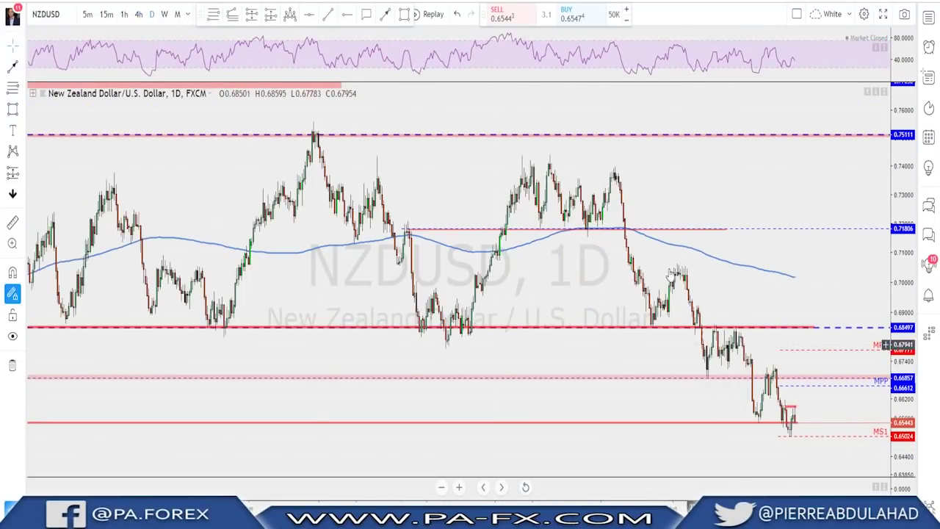
scroll(506, 383, "down", 4)
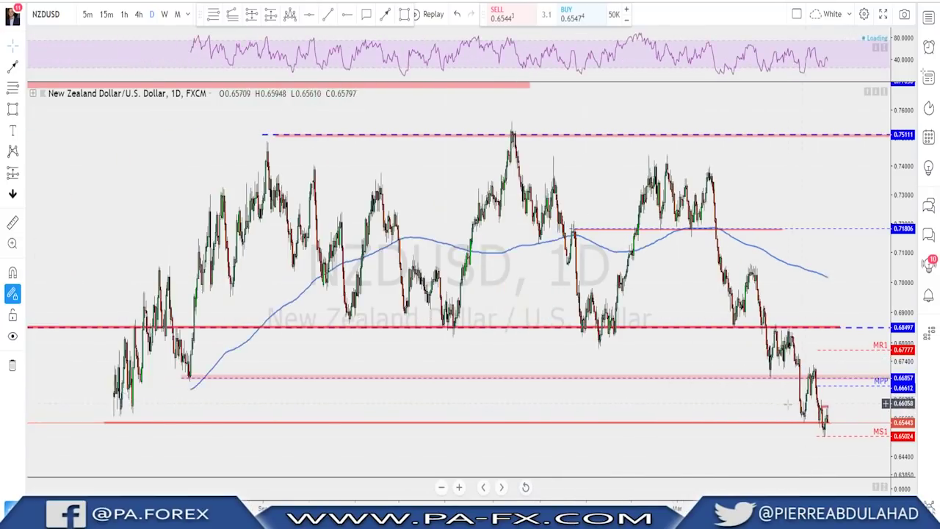
scroll(506, 383, "up", 5)
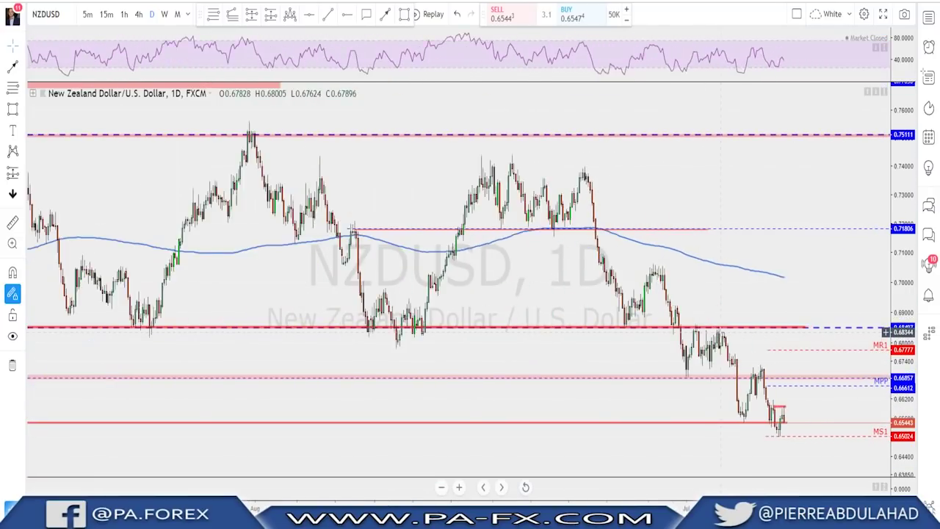
Open the USDCAD daily chart and examine price action around the 1.3000 level, the descending channel and the monthly pivots
key("Down")
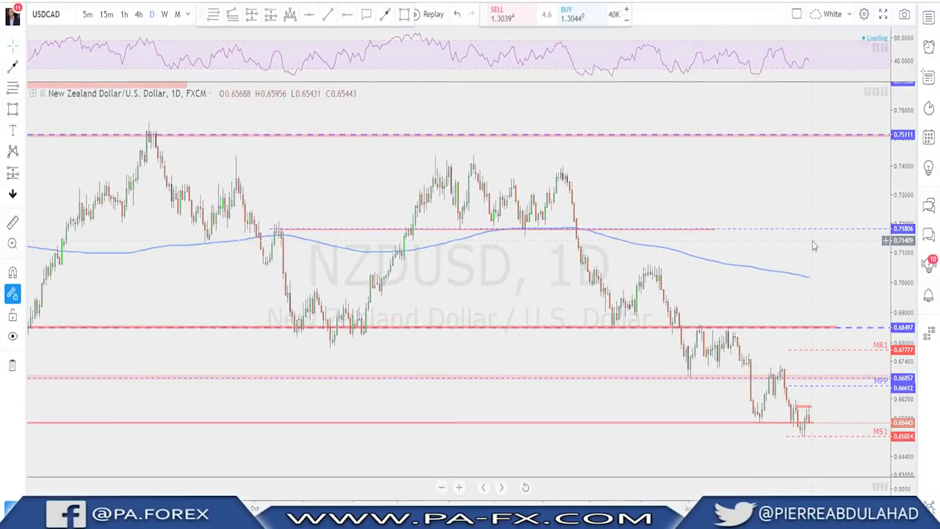
scroll(744, 297, "up", 3)
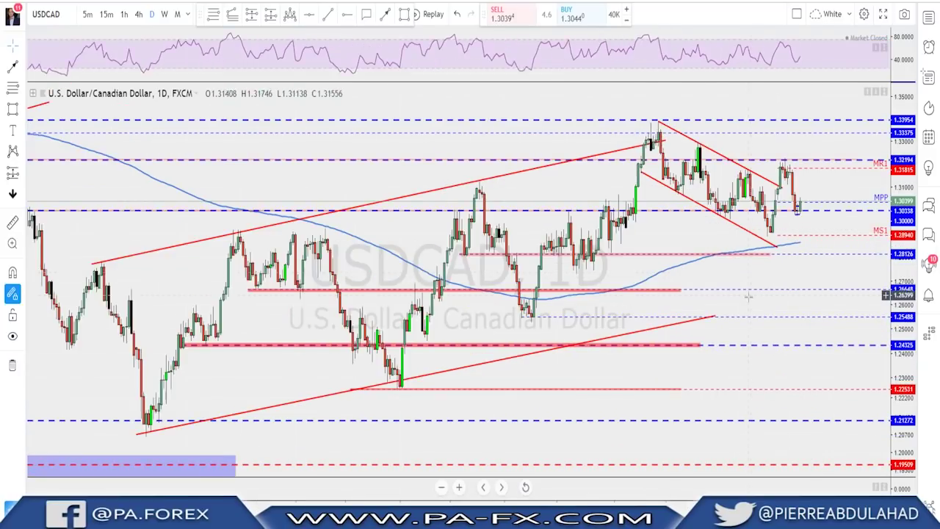
scroll(744, 296, "up", 1)
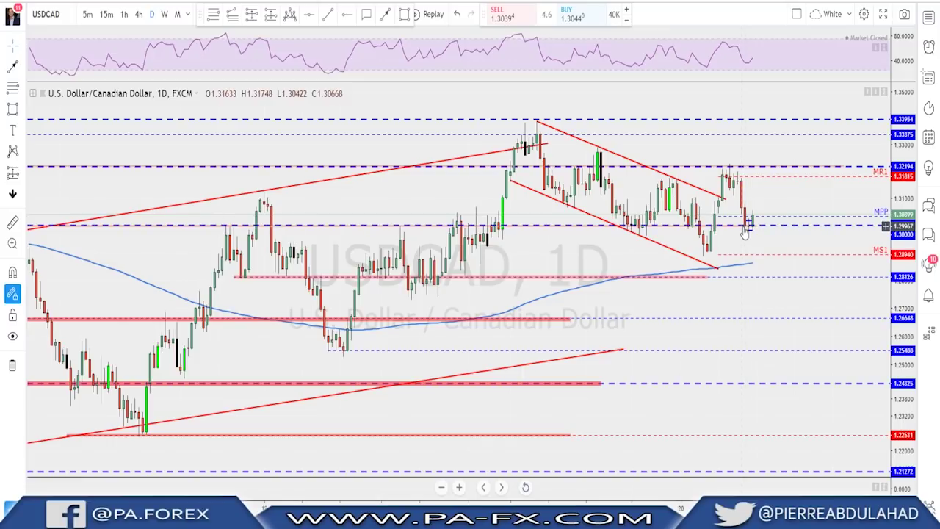
scroll(744, 232, "up", 2)
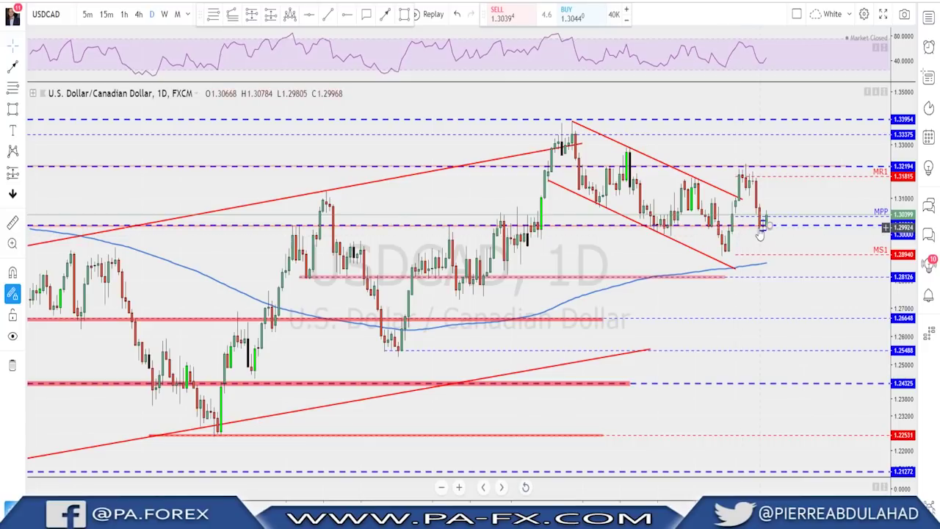
scroll(744, 242, "up", 2)
scroll(735, 279, "up", 3)
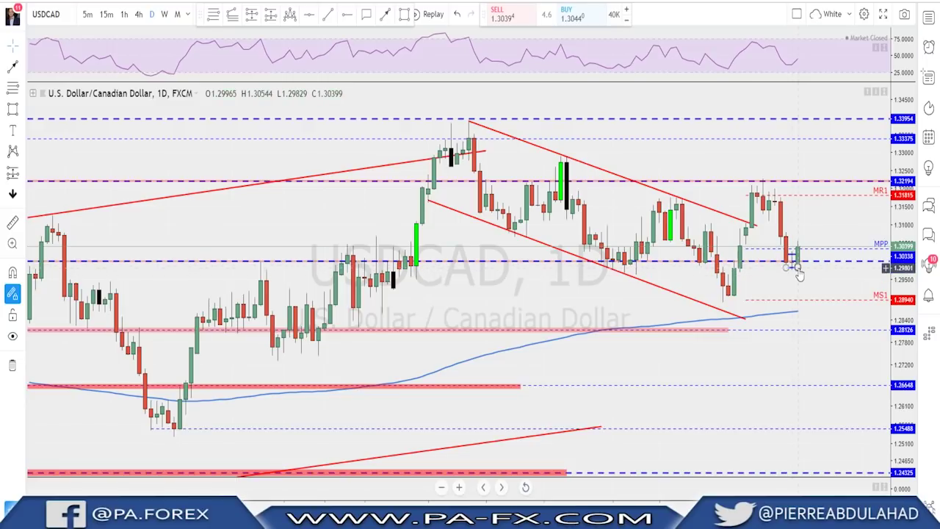
scroll(797, 273, "down", 2)
scroll(786, 273, "down", 2)
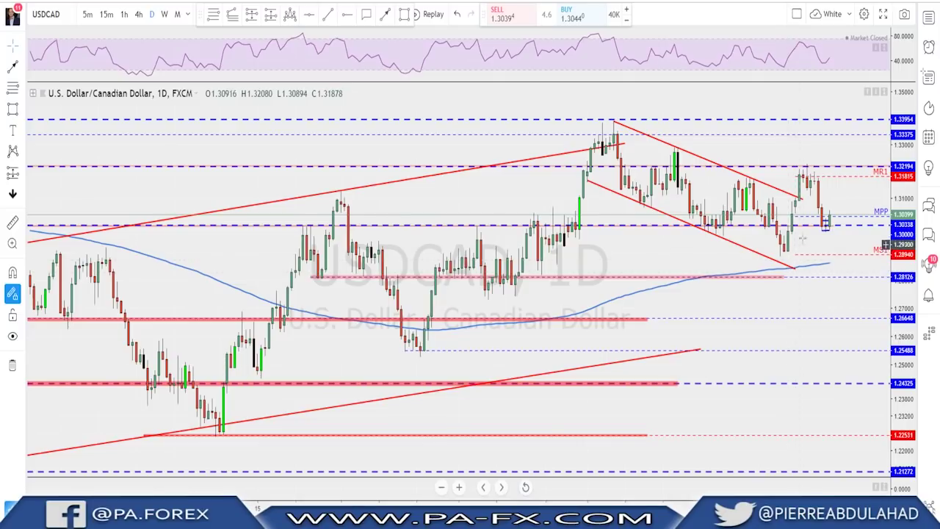
scroll(807, 246, "down", 2)
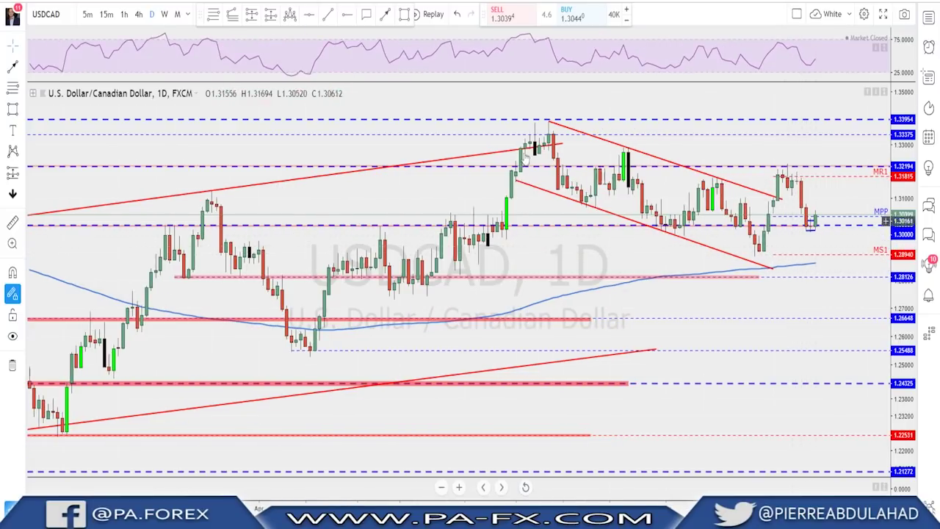
Inspect USDCAD's blue consolidation range and red projection arrows on the 4-hour timeframe and on the 1-hour timeframe
left_click(139, 15)
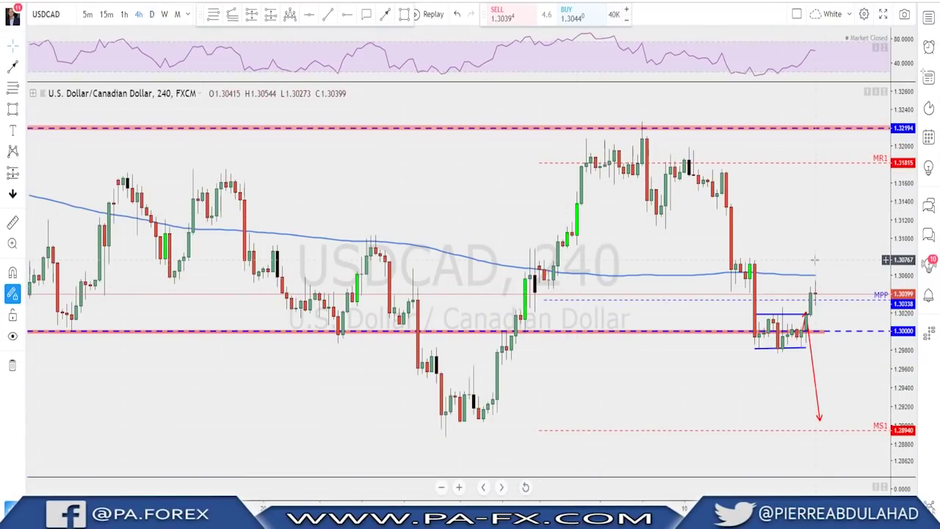
scroll(801, 334, "up", 1)
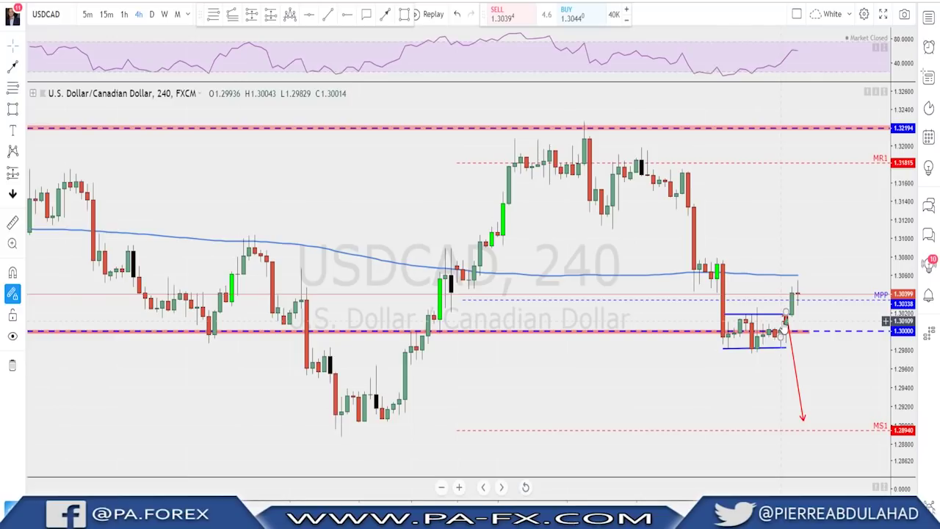
left_click(785, 323)
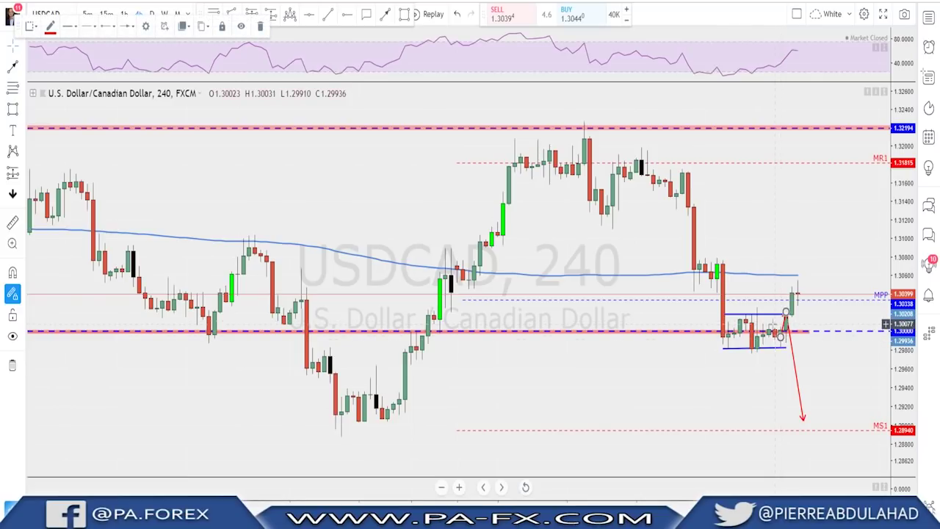
left_click(125, 13)
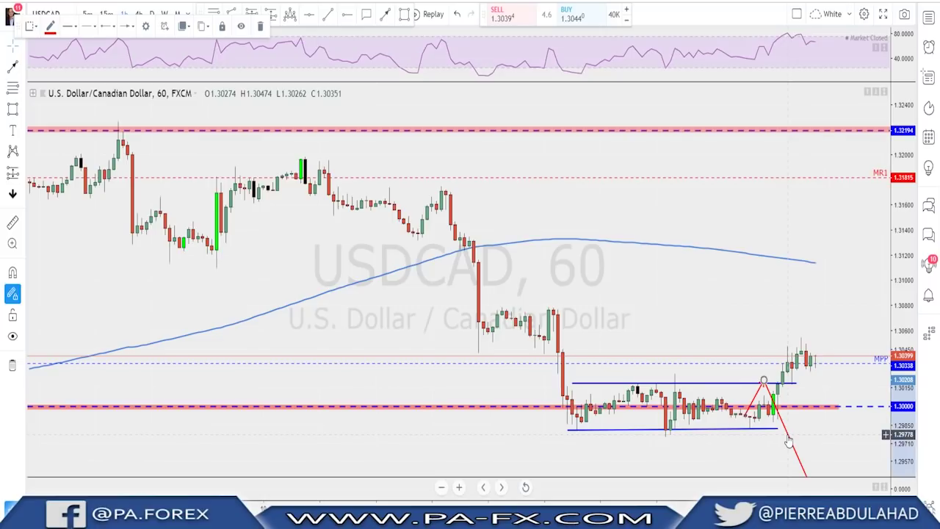
Delete the old red projection arrows from the USDCAD hourly chart and focus on the breakout above the blue range
key("Escape")
scroll(797, 425, "down", 2)
scroll(797, 424, "down", 3)
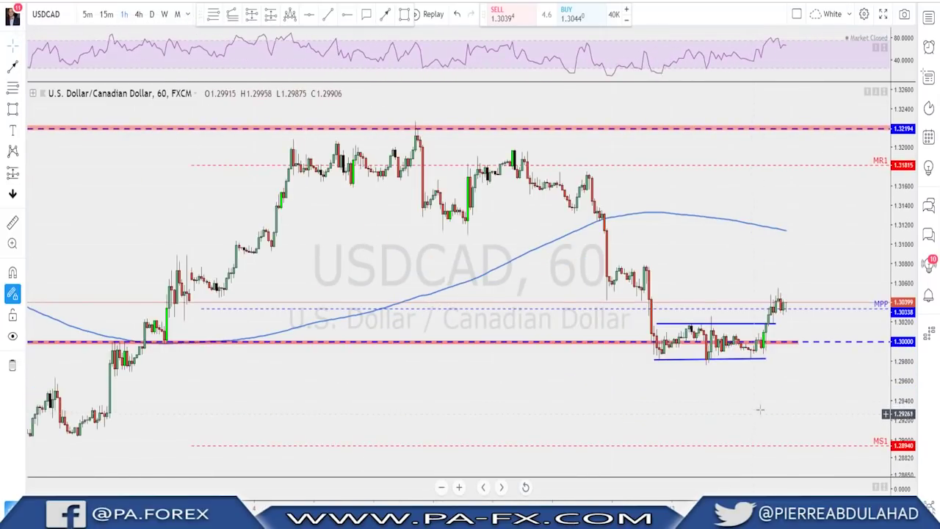
scroll(753, 374, "up", 3)
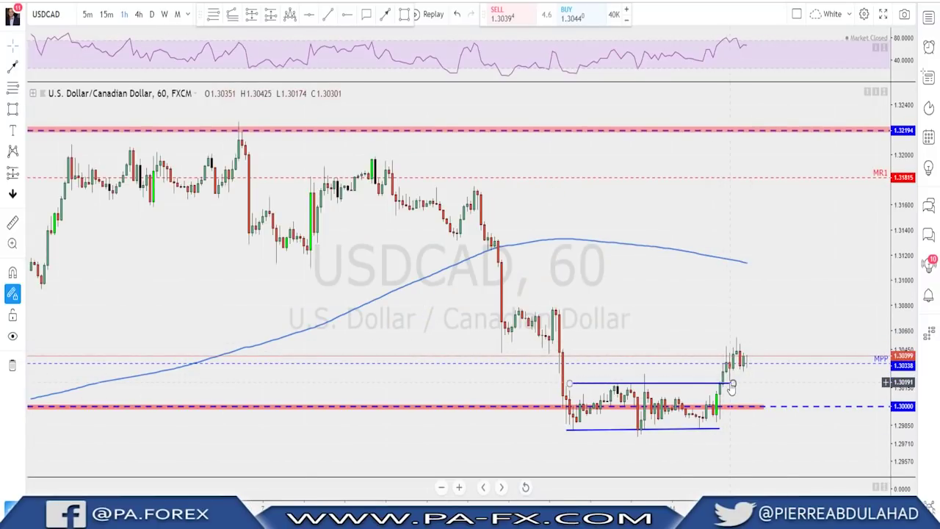
Sketch a zigzag of short red projection arrows from the latest hourly USDCAD price, swinging around the monthly pivot above the blue range
scroll(749, 311, "down", 1)
scroll(742, 311, "down", 2)
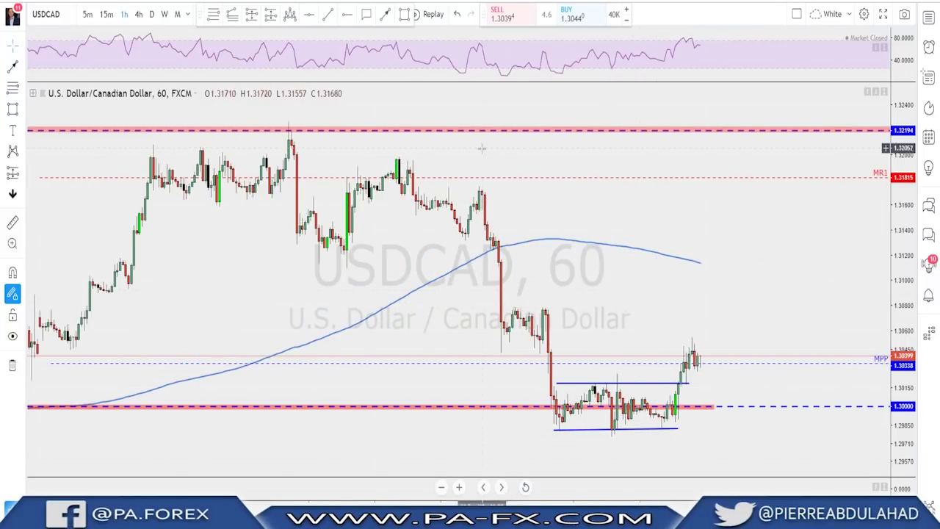
left_click(385, 14)
left_click_drag(700, 356, 719, 282)
key("Delete")
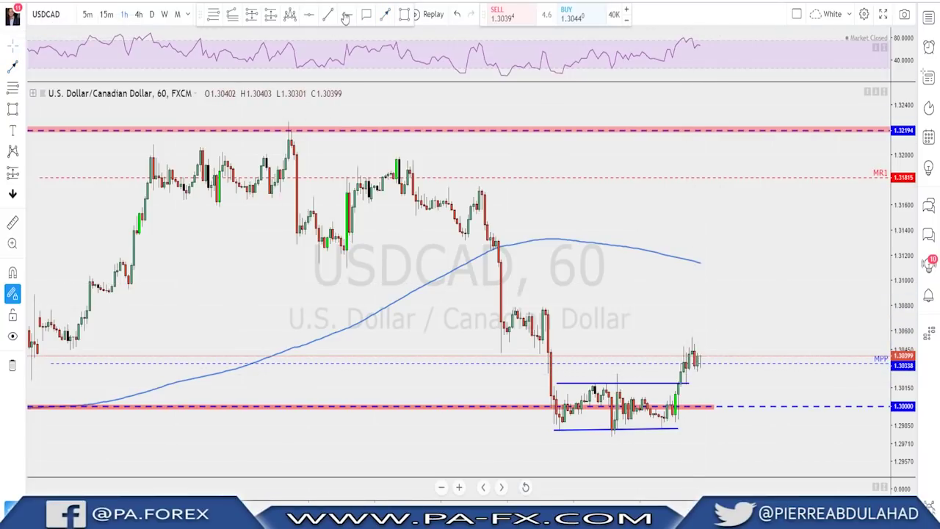
left_click(385, 14)
mouse_move(698, 365)
left_mouse_down()
mouse_move(705, 344)
mouse_move(710, 372)
mouse_move(722, 346)
mouse_move(722, 379)
left_mouse_up()
left_click(722, 379)
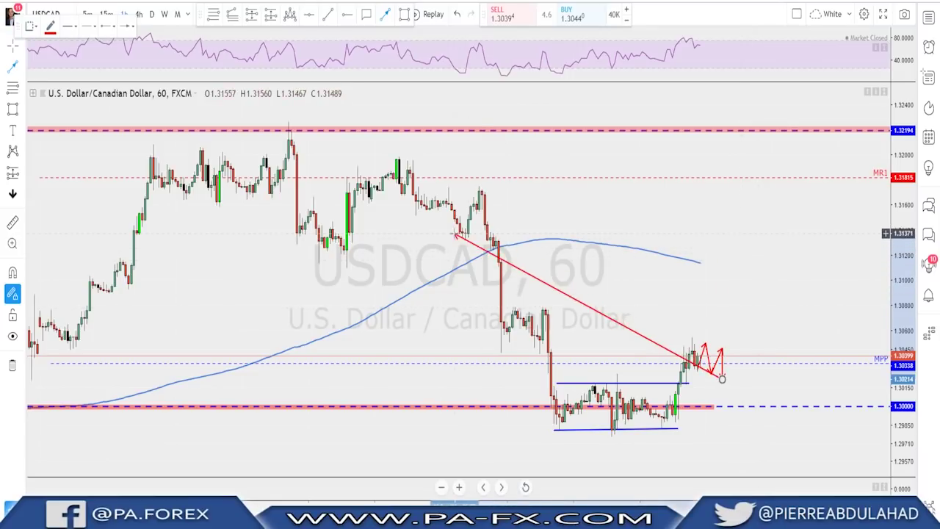
Cancel the unfinished arrow and delete the red zigzag projection arrows from the hourly USDCAD chart
left_click(703, 249)
key("Escape")
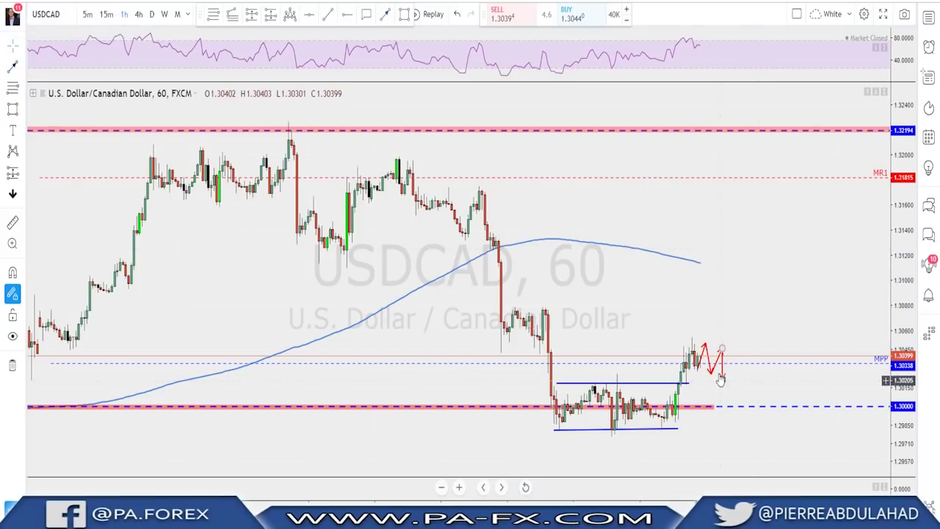
left_click(723, 376)
key("Escape")
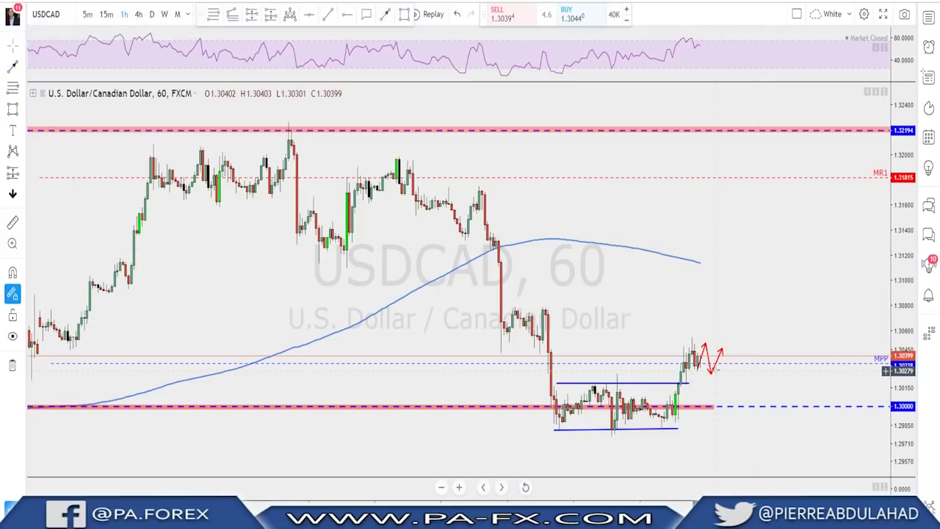
left_click(712, 371)
key("Delete")
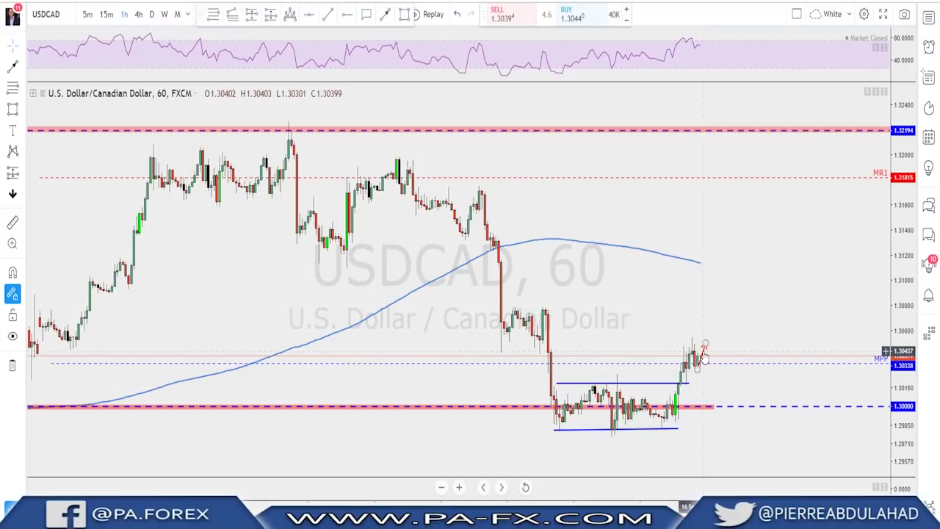
Switch USDCAD to the 4-hour timeframe and place a red dashed horizontal ray at 1.30749 on the previous swing high before the drop
scroll(687, 360, "down", 3)
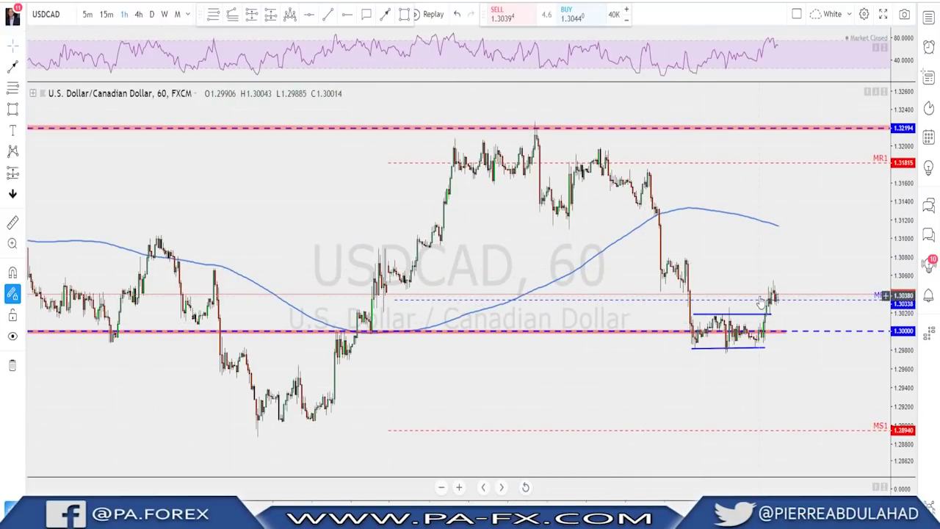
left_click(139, 14)
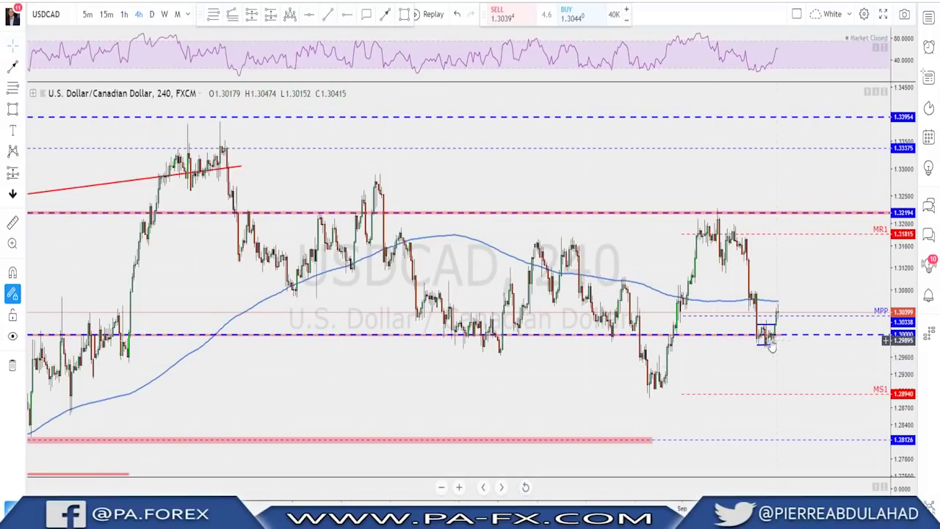
scroll(717, 357, "up", 2)
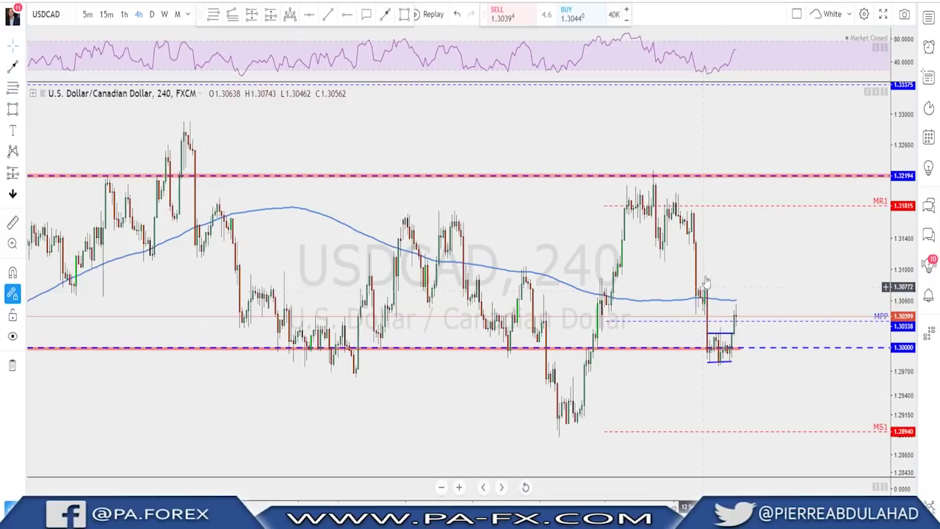
left_click(347, 16)
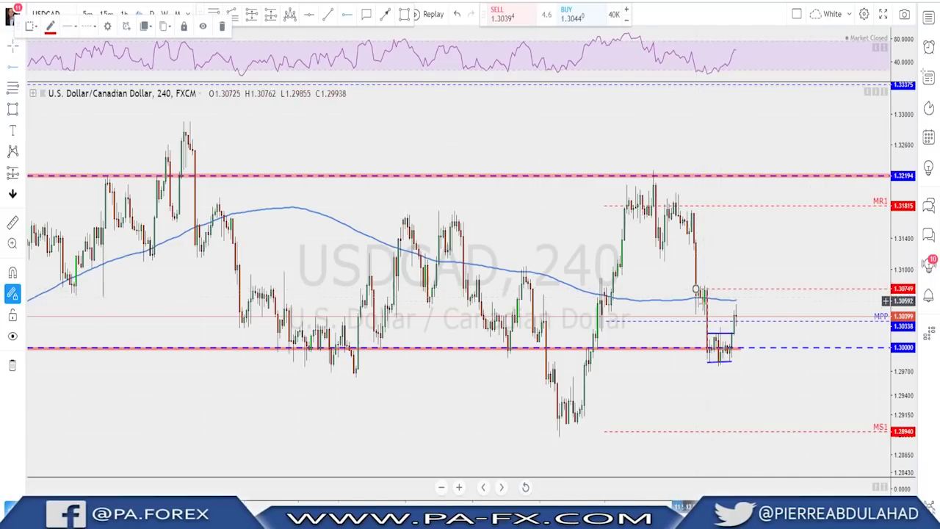
left_click(650, 289)
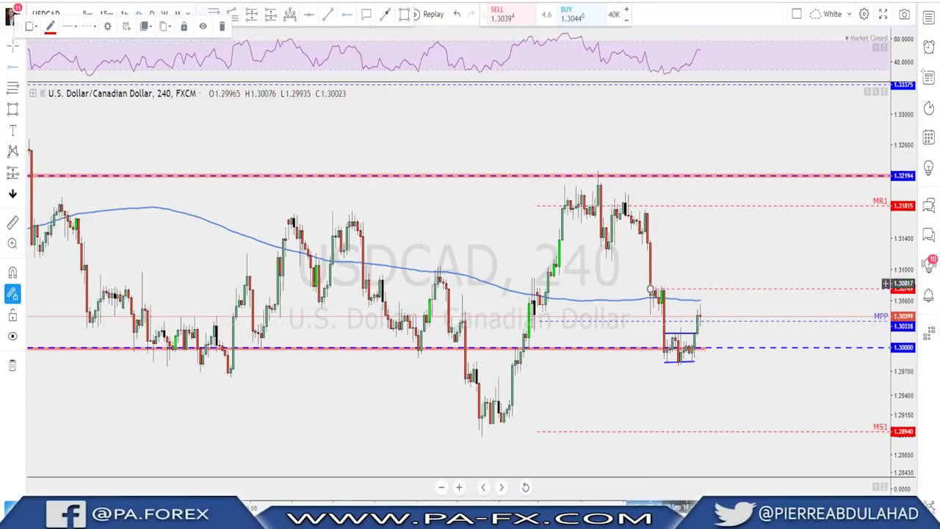
Sketch red arrows projecting a break above the 1.30749 ray, a retest and a continuation higher, and remove them again
left_click(385, 14)
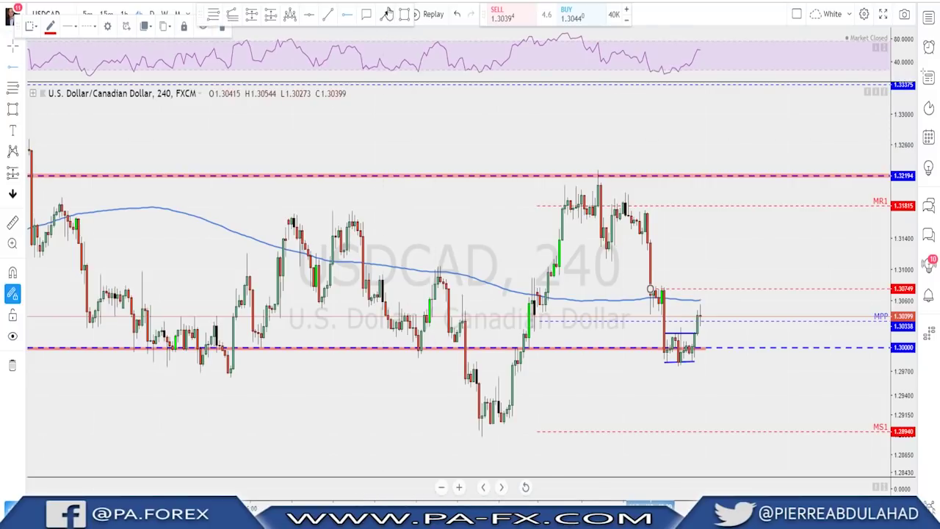
left_click(700, 319)
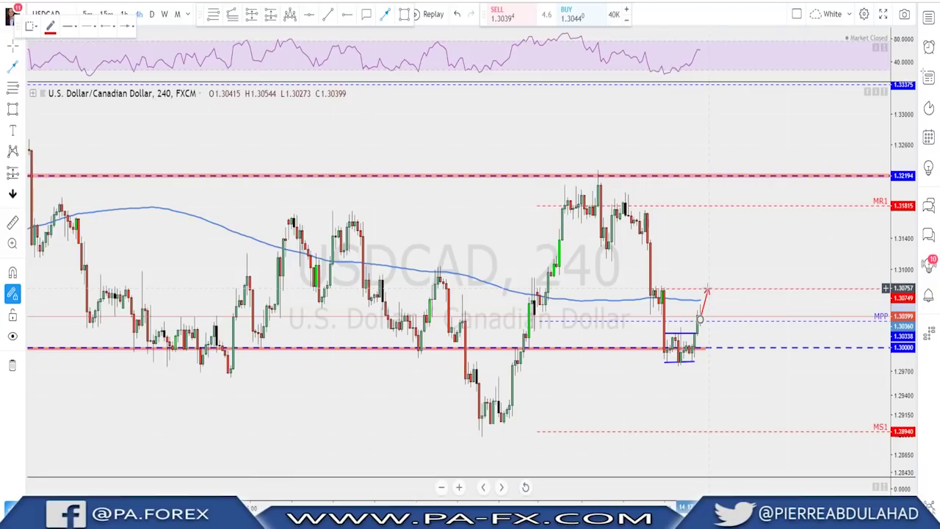
left_click(714, 276)
left_click(725, 291)
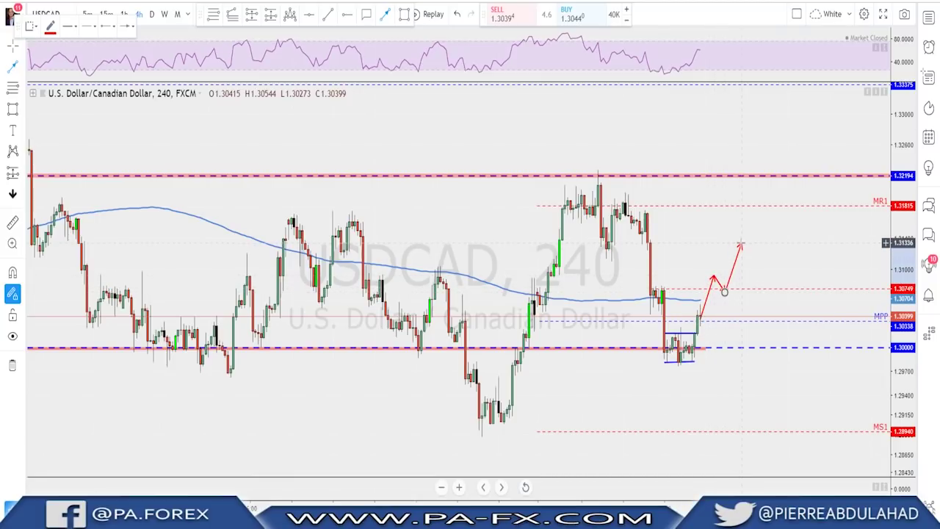
key("Escape")
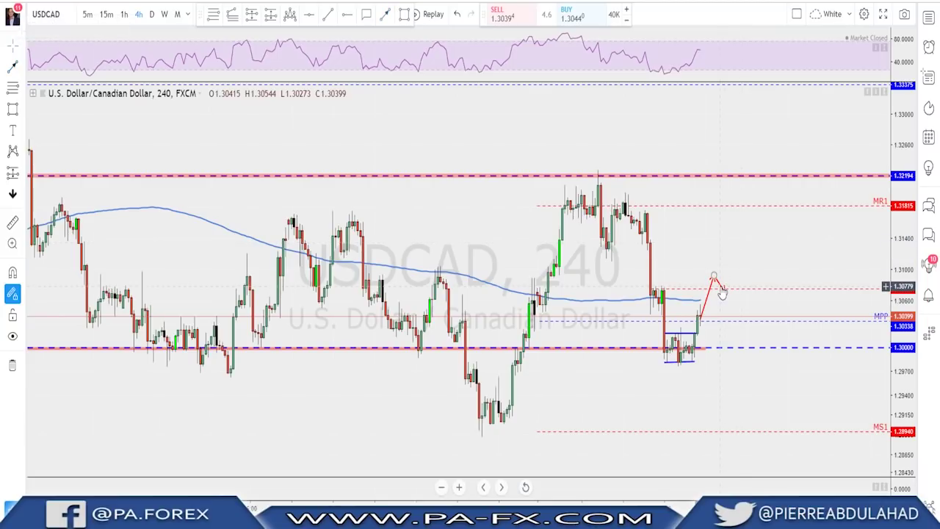
left_click(723, 291)
key("Delete")
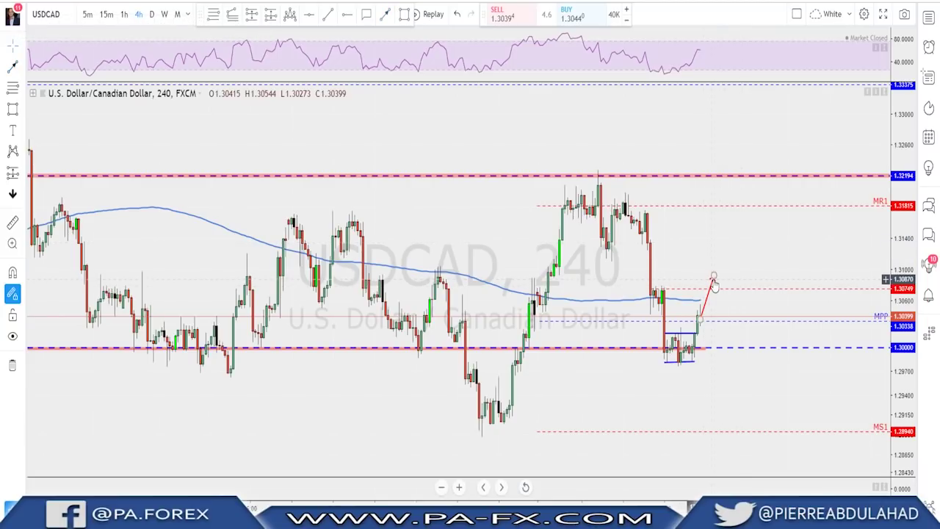
Level the lower blue boundary of the USDCAD consolidation at 1.29814 and extend it slightly past the latest candle
scroll(706, 342, "down", 2)
scroll(707, 342, "down", 1)
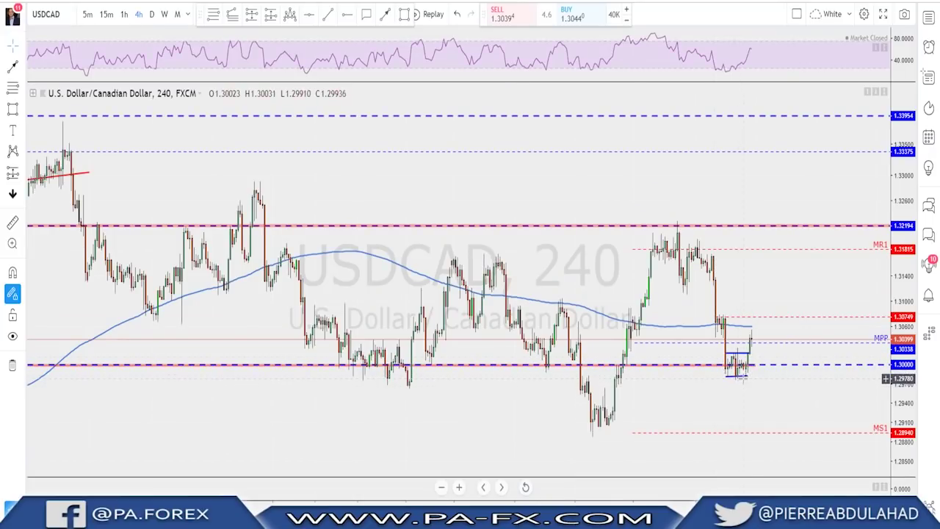
left_click(747, 378)
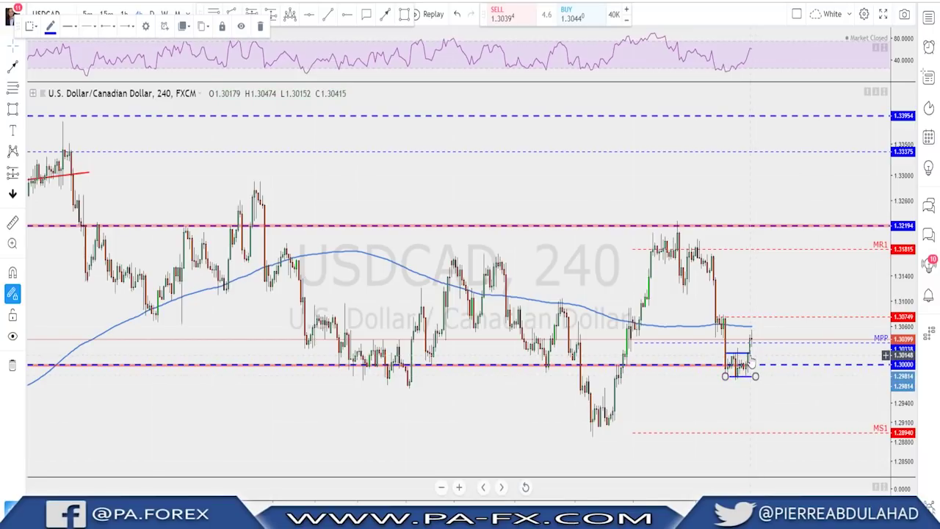
scroll(759, 367, "left", 2)
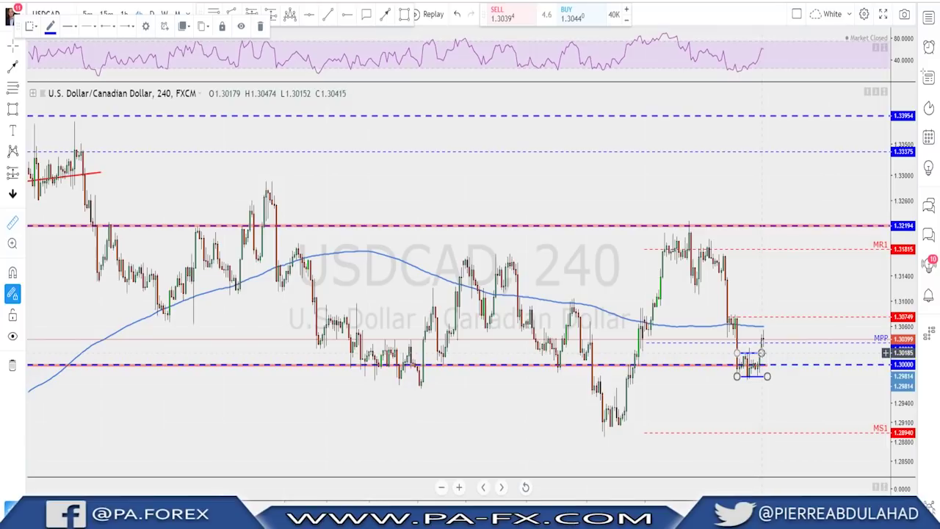
left_click(754, 378)
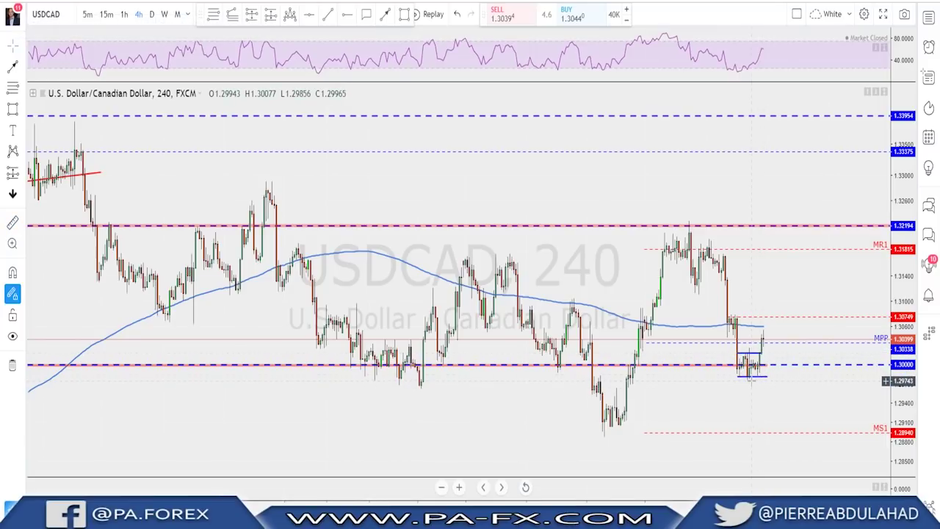
Open the USDCHF chart and examine the red support line and projection arrows on the 4-hour and 1-hour timeframes
key("Down")
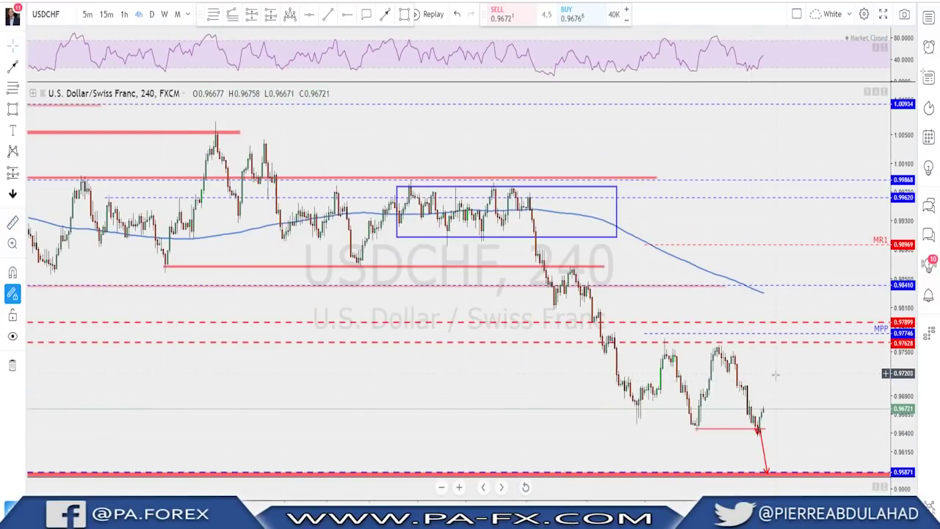
scroll(588, 295, "up", 3)
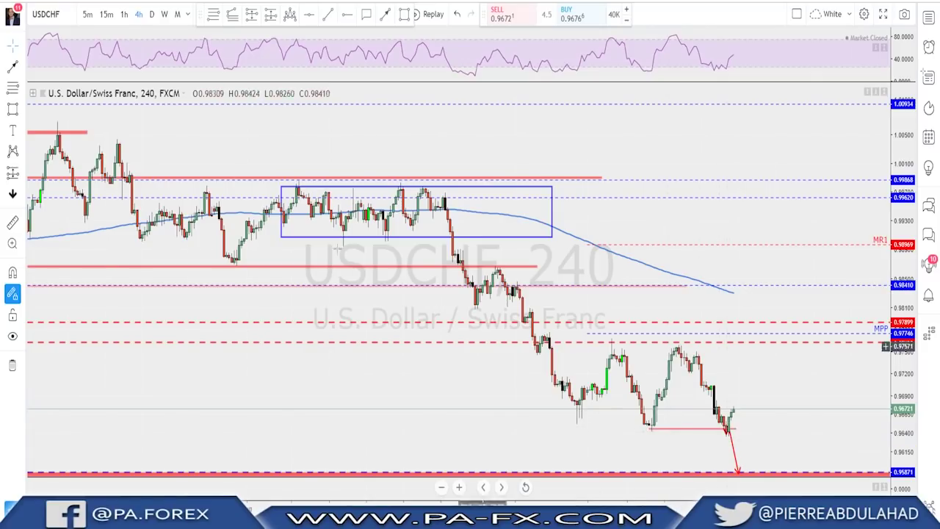
left_click(125, 14)
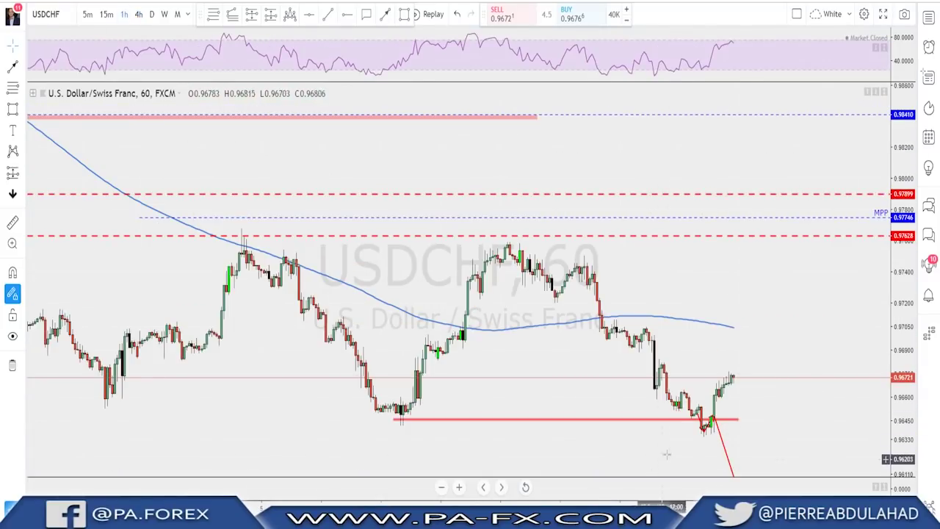
scroll(698, 426, "down", 2)
scroll(744, 448, "up", 3)
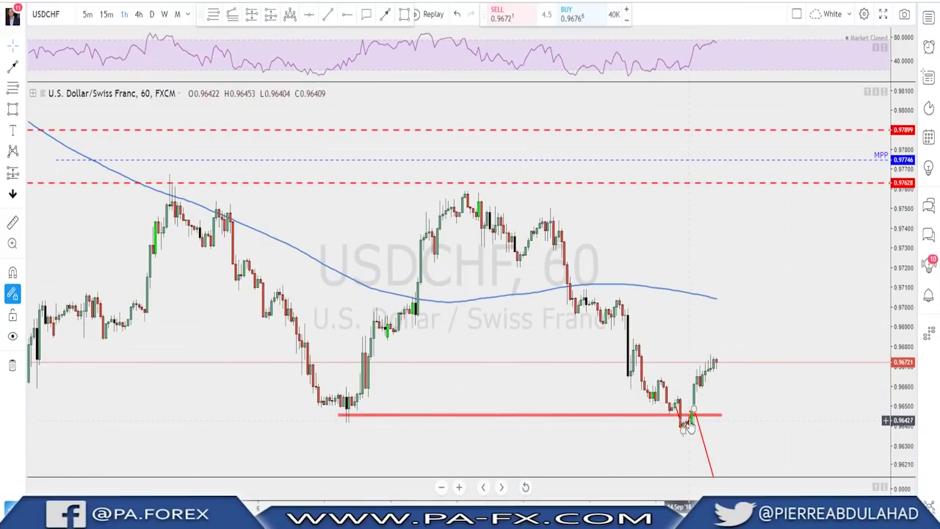
Delete the old red projection arrows around the support line on the hourly USDCHF chart
left_click(686, 430)
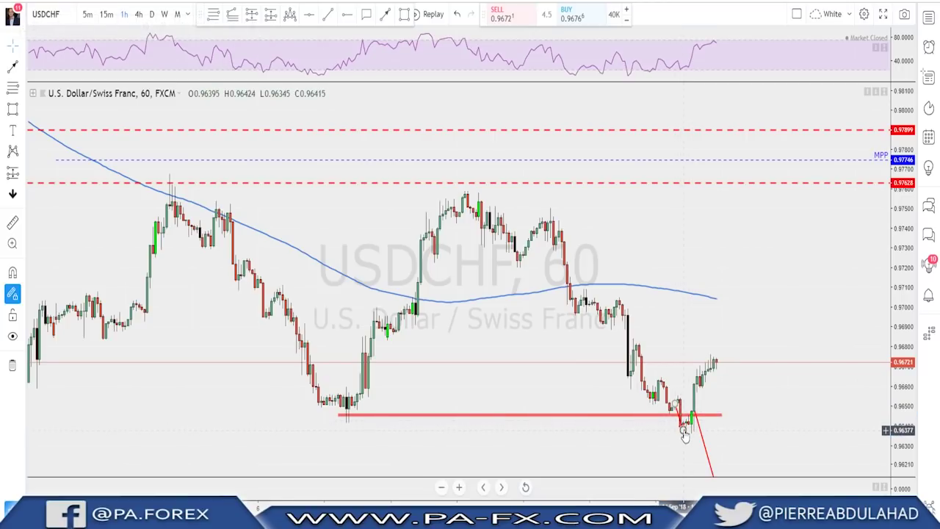
key("Delete")
scroll(709, 423, "down", 2)
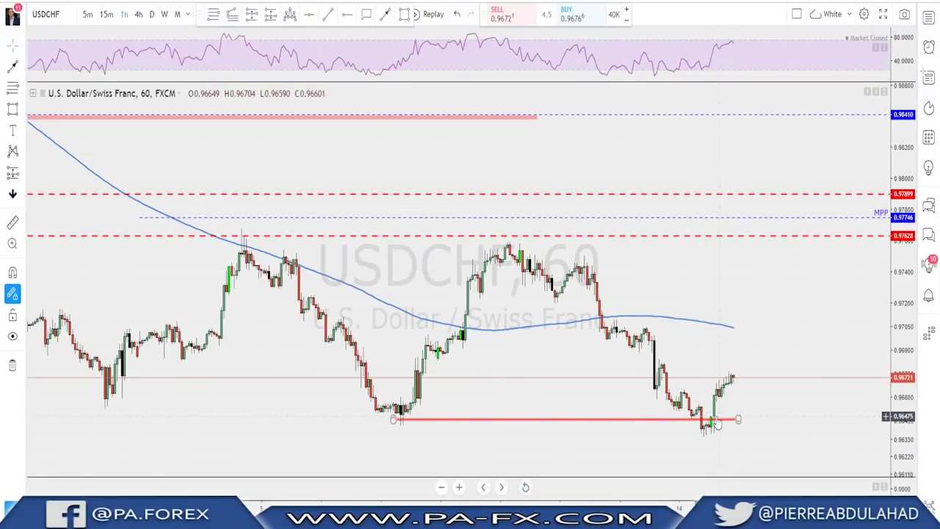
left_click(332, 18)
left_click(581, 251)
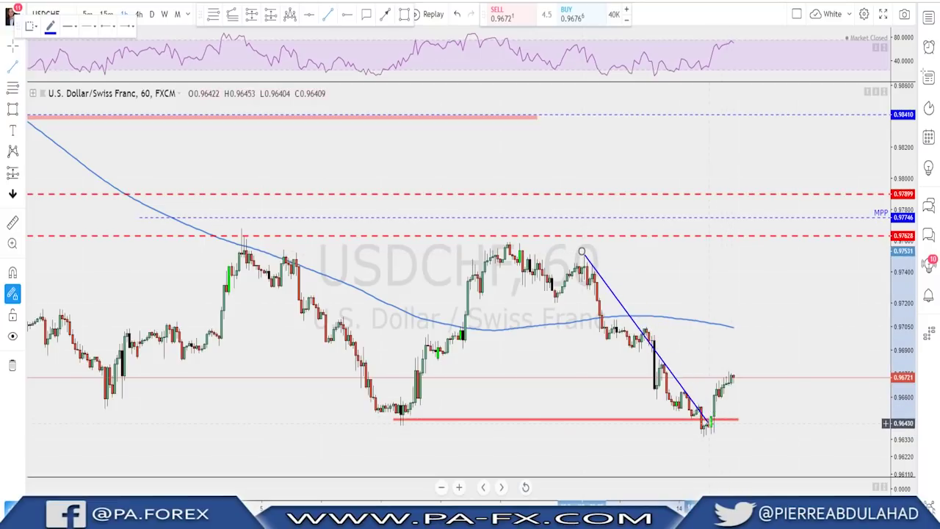
key("Escape")
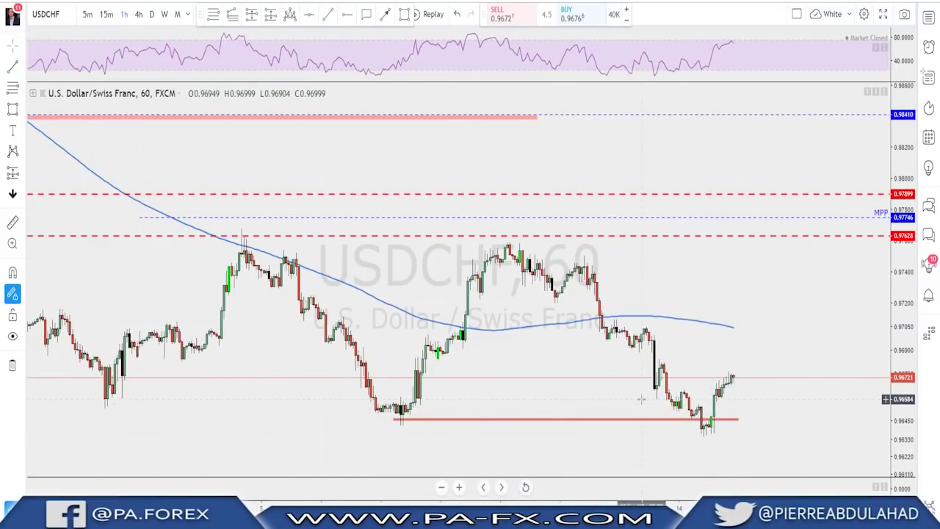
Switch USDCHF to the 4-hour timeframe, frame the range between the red support line and 0.97628 with a rectangle, and remove the rectangle
scroll(674, 408, "up", 2)
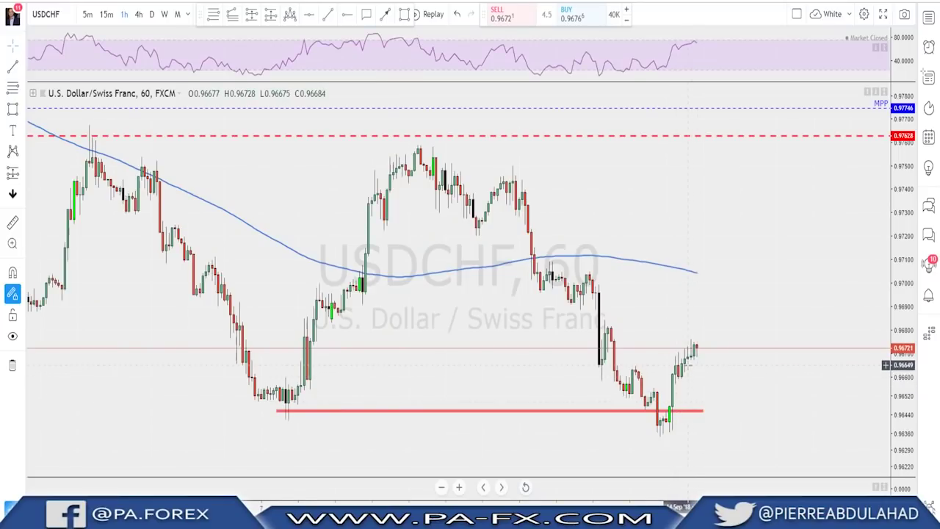
left_click(138, 15)
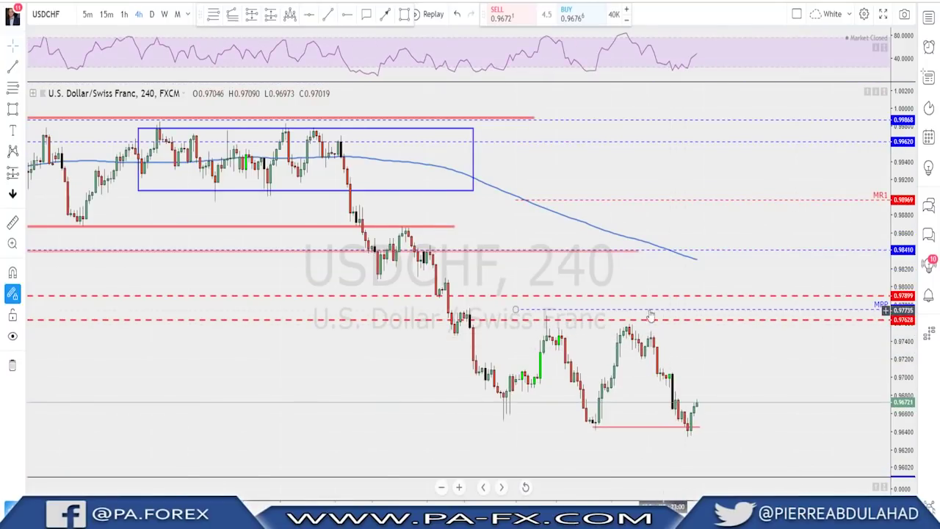
left_click(611, 427)
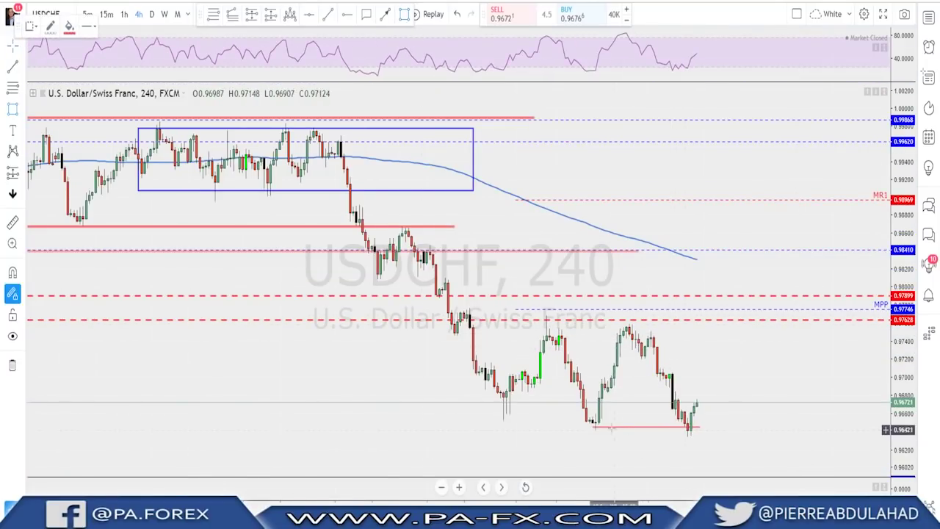
left_click_drag(580, 425, 703, 320)
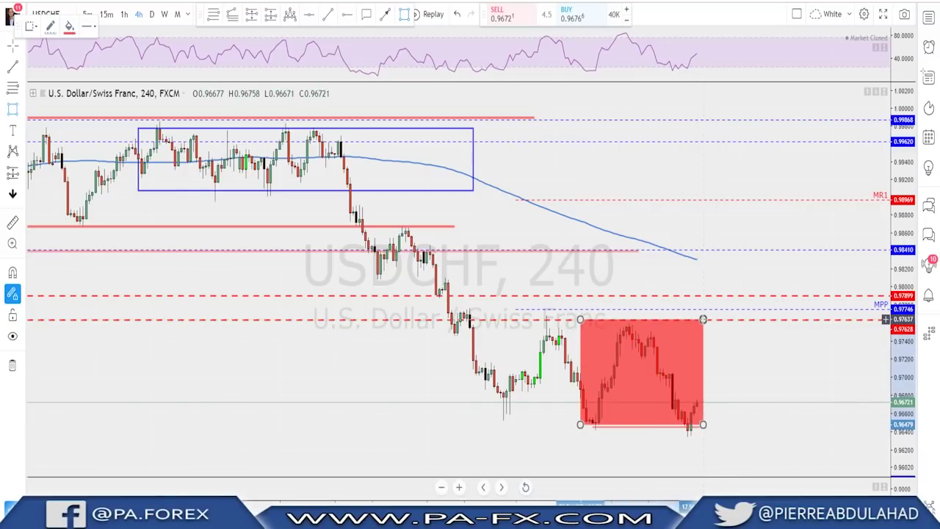
left_click_drag(580, 319, 531, 320)
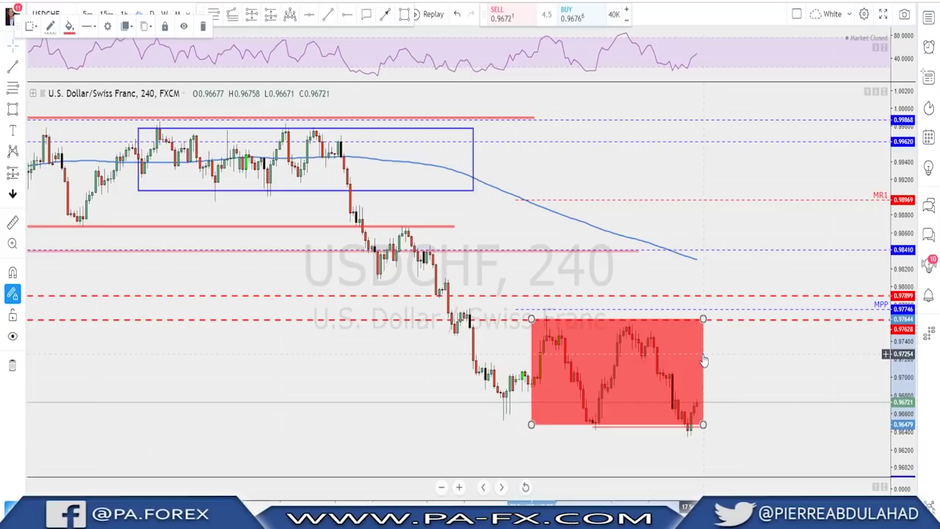
key("Delete")
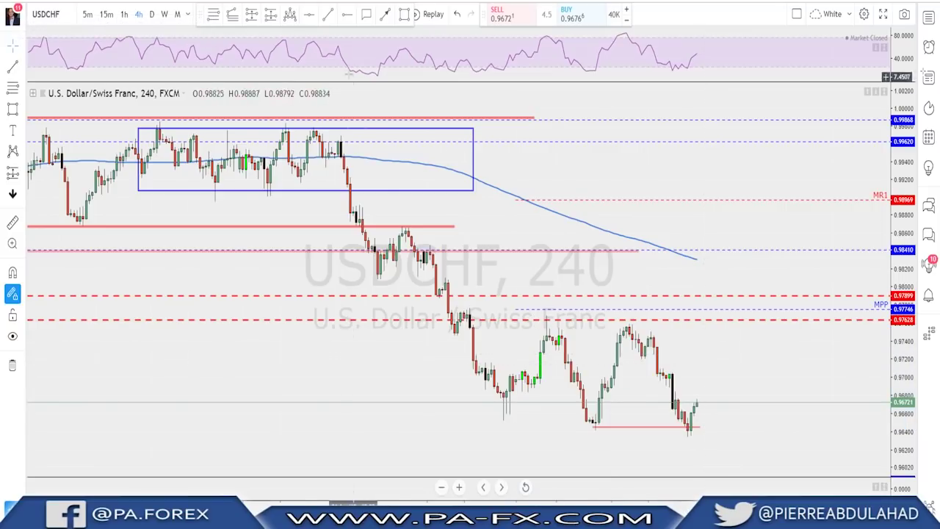
Draw red projection arrows on the 4-hour USDCHF chart from current price to about 0.96441, up to 0.97598, and down to about 0.97248
left_click(696, 400)
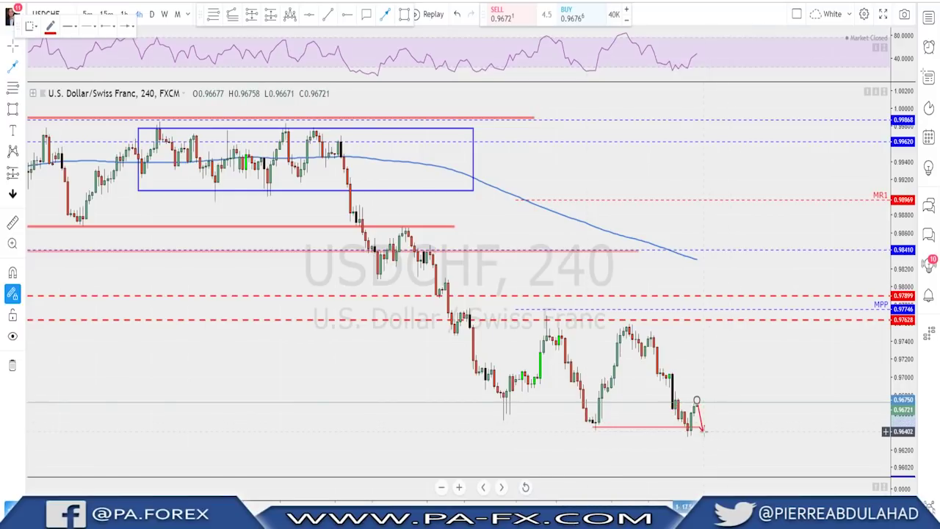
left_click(705, 427)
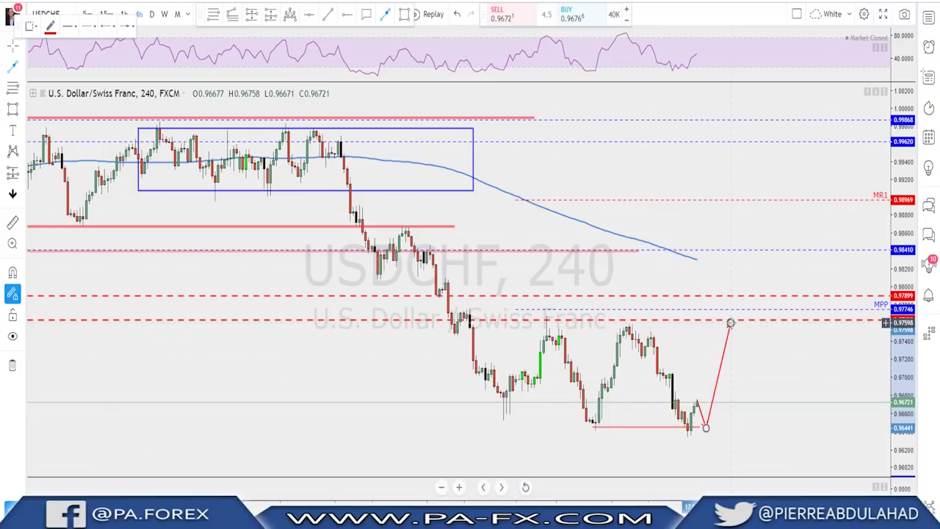
left_click(731, 323)
double_click(741, 354)
scroll(739, 323, "down", 2)
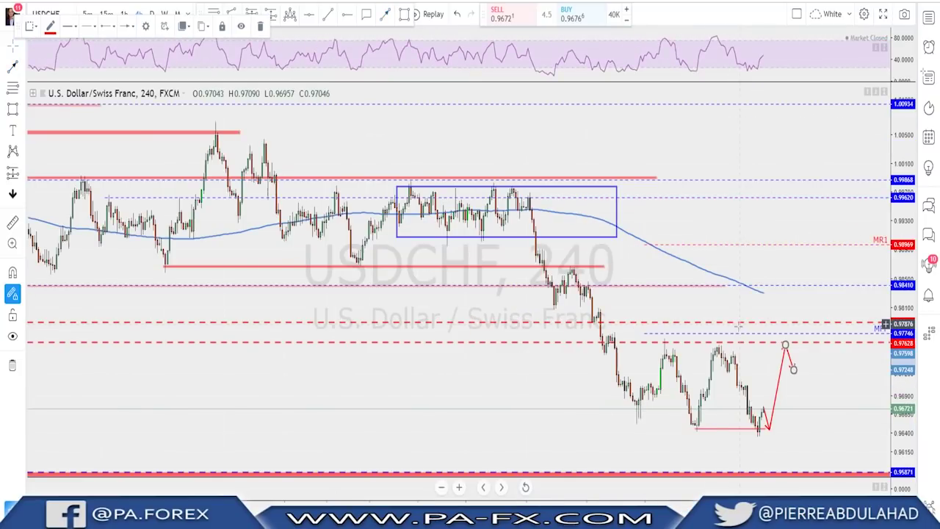
scroll(764, 349, "up", 2)
left_click(767, 351)
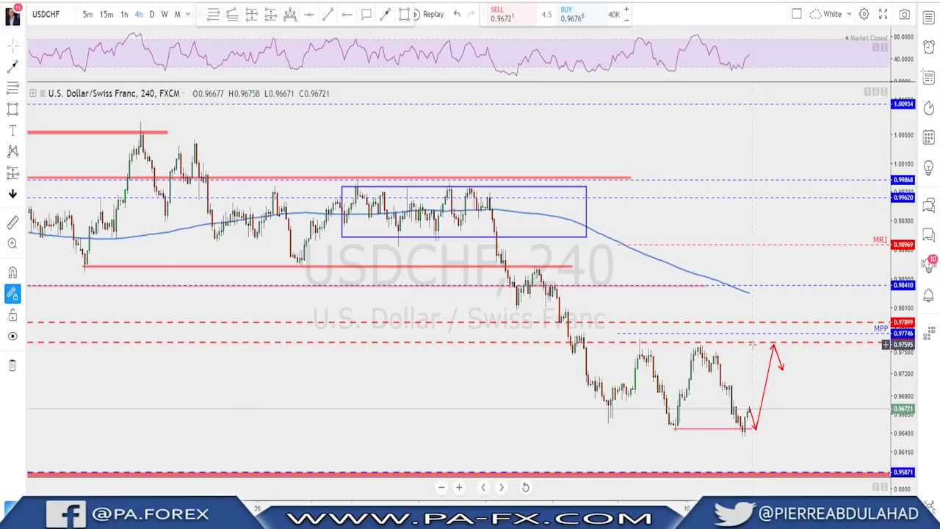
Examine the wider USDCHF price history and key levels on the 4-hour and daily timeframes
scroll(752, 343, "down", 5)
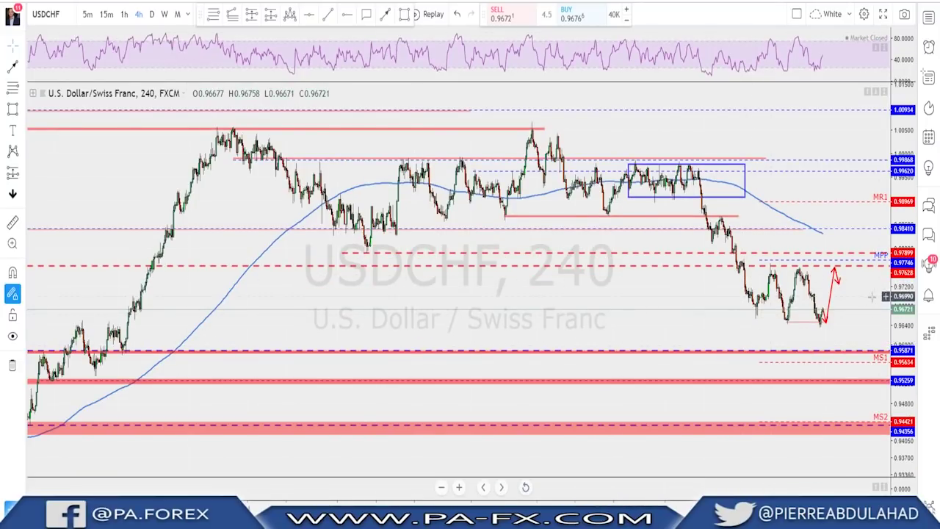
scroll(838, 328, "up", 3)
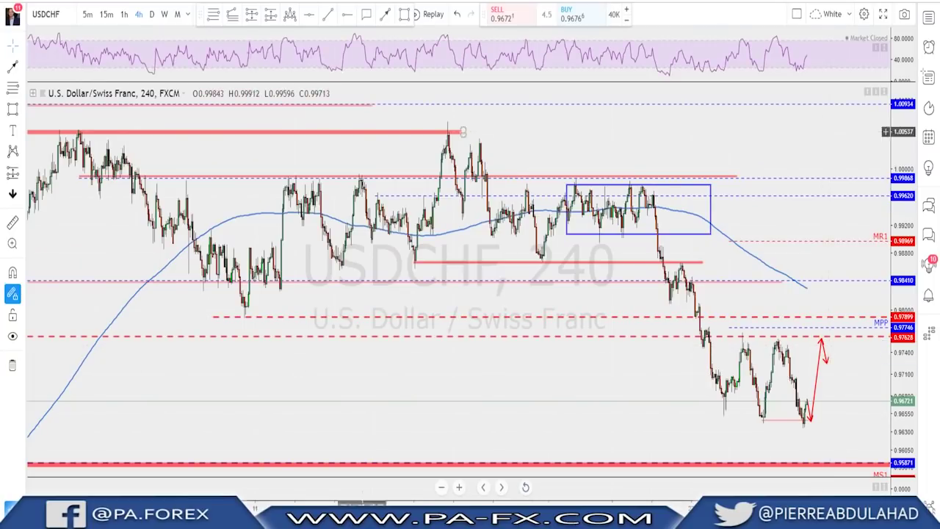
left_click(152, 15)
scroll(742, 277, "up", 5)
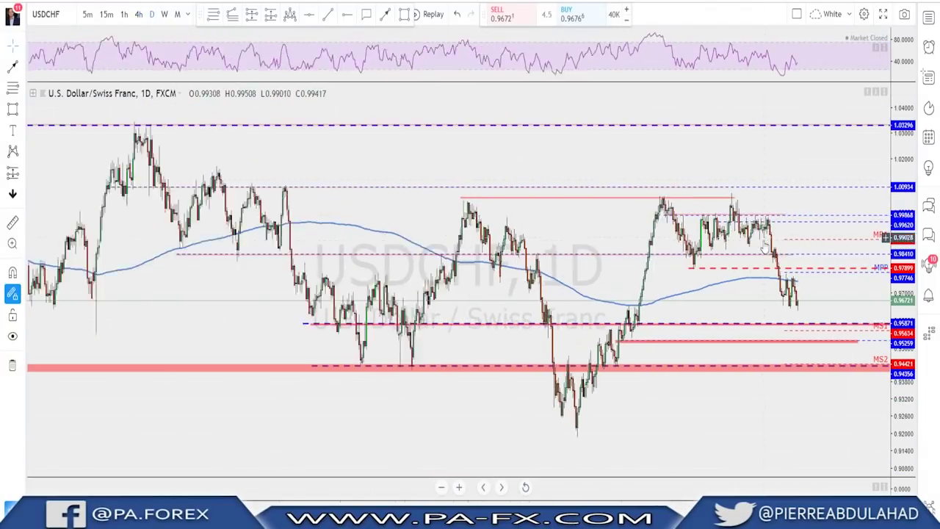
scroll(742, 277, "up", 2)
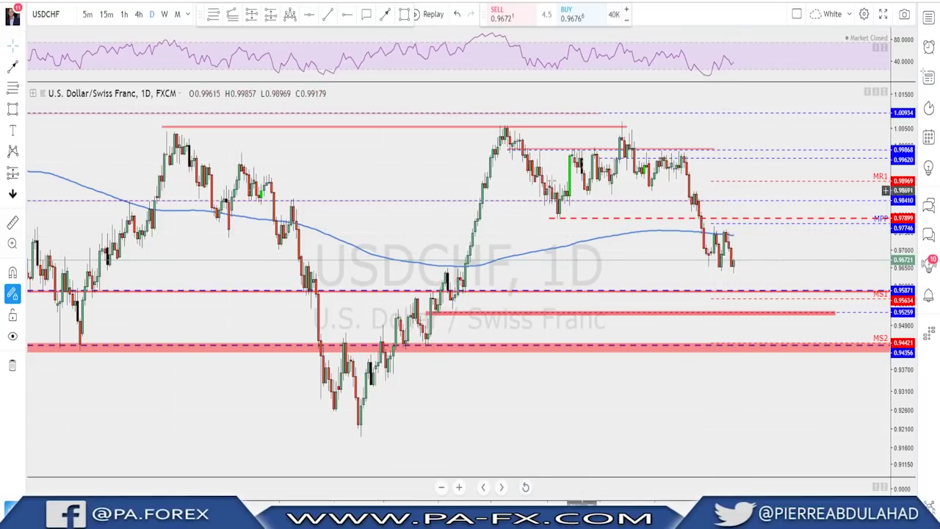
Frame the latest daily USDCHF range between about 0.96425 and 0.97601 with a rectangle, and remove the rectangle
left_click(404, 15)
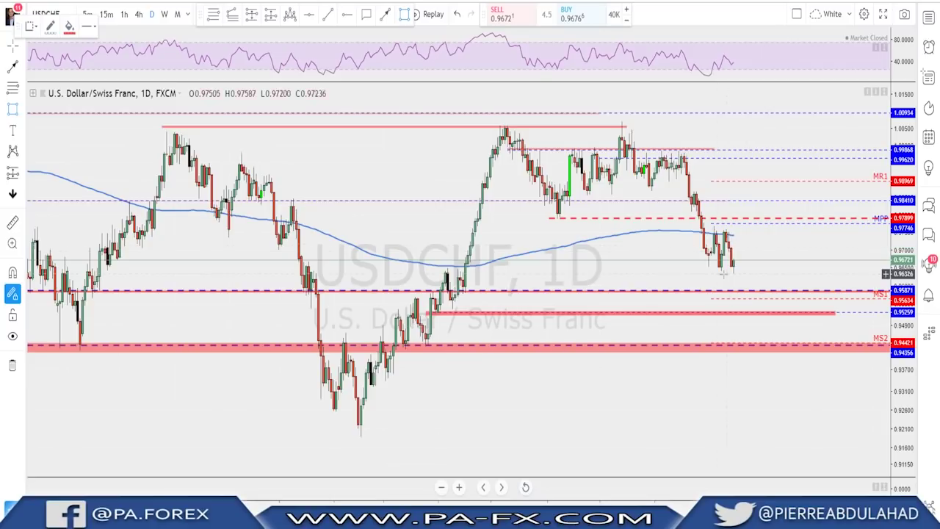
mouse_move(703, 270)
left_mouse_down()
mouse_move(734, 235)
mouse_move(759, 229)
left_mouse_up()
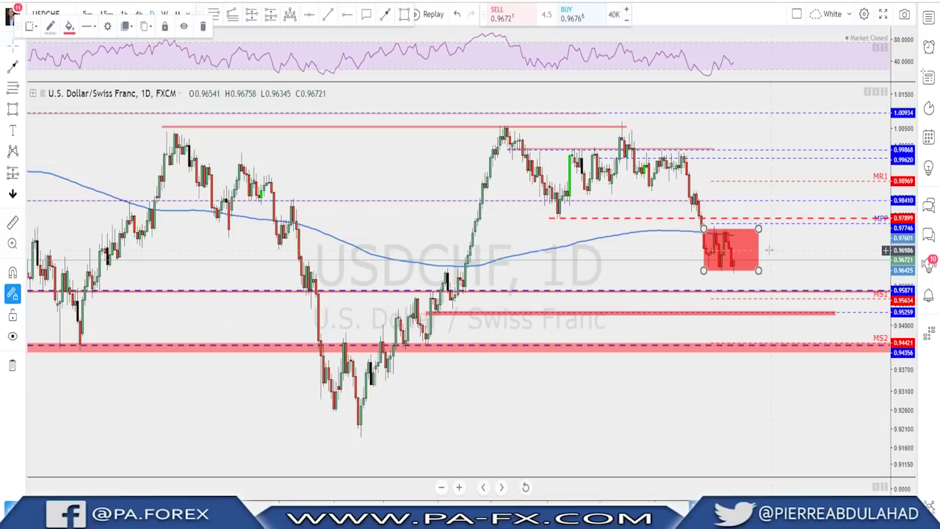
left_click(756, 238)
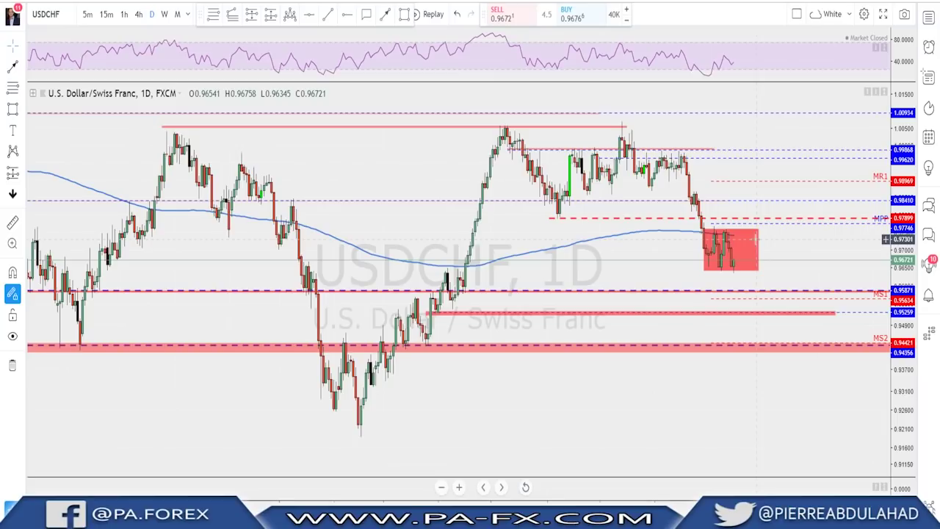
left_click(758, 245)
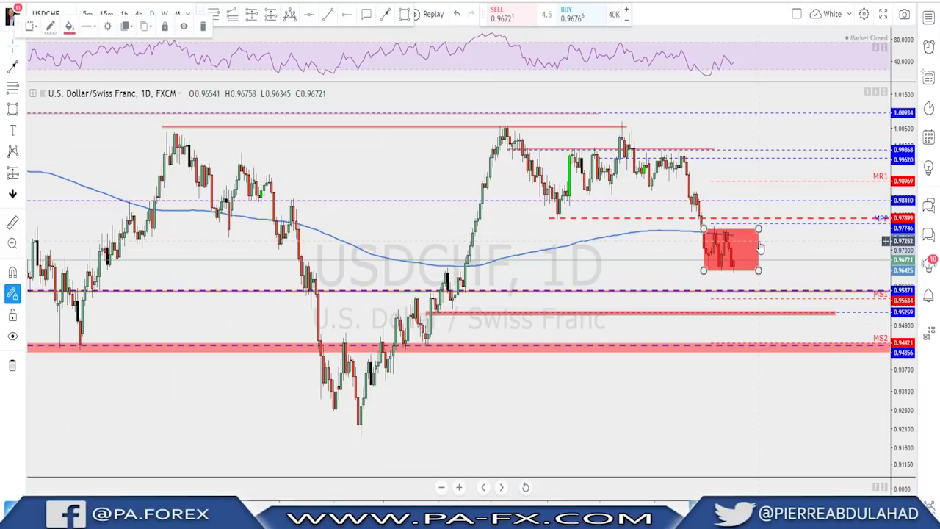
key("Delete")
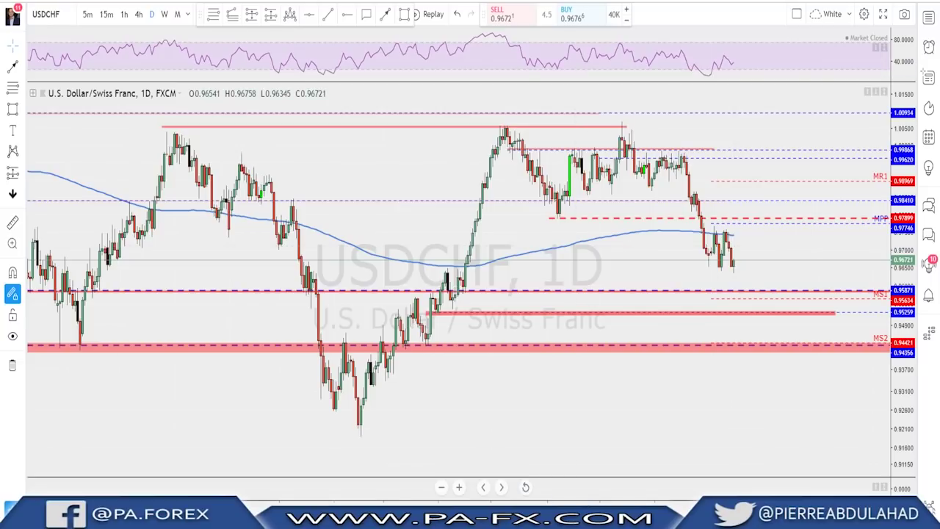
Review the projection arrows on the 4-hour USDCHF chart and move on to the AUDJPY chart
left_click(138, 15)
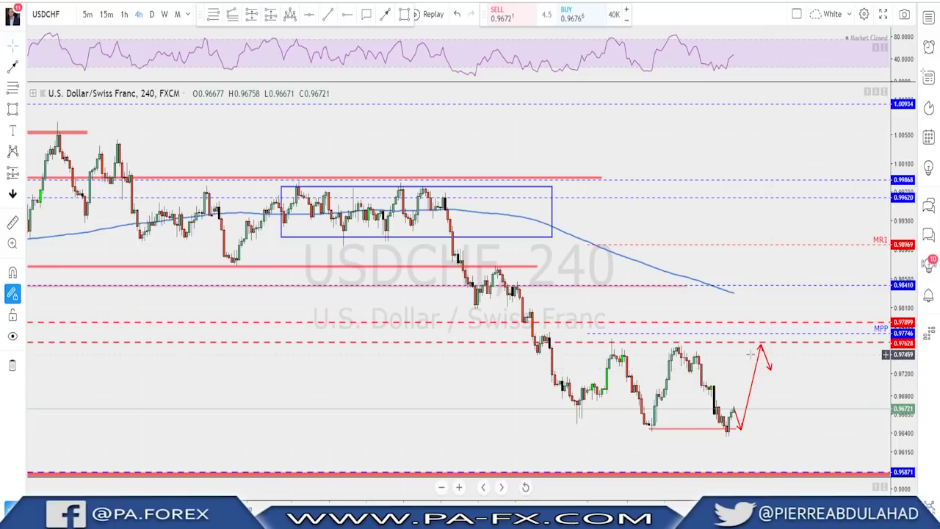
left_click(728, 342)
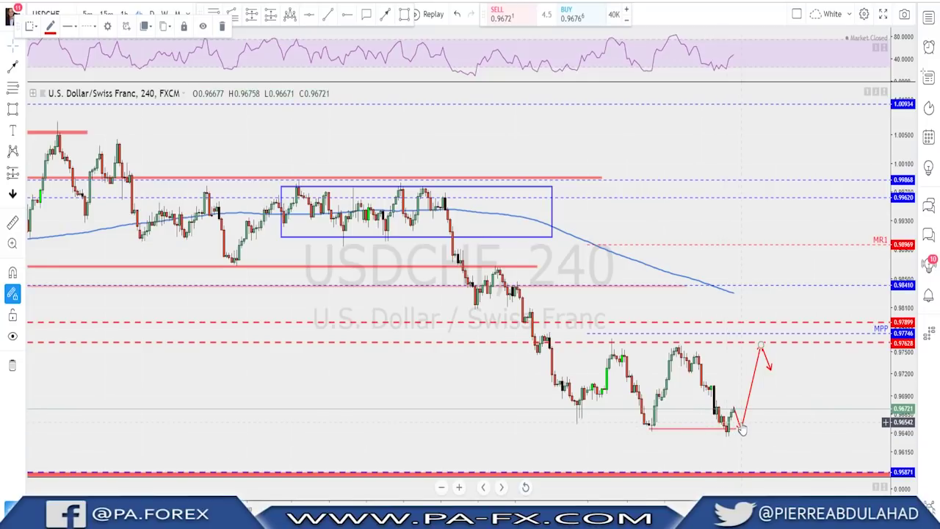
key("Down")
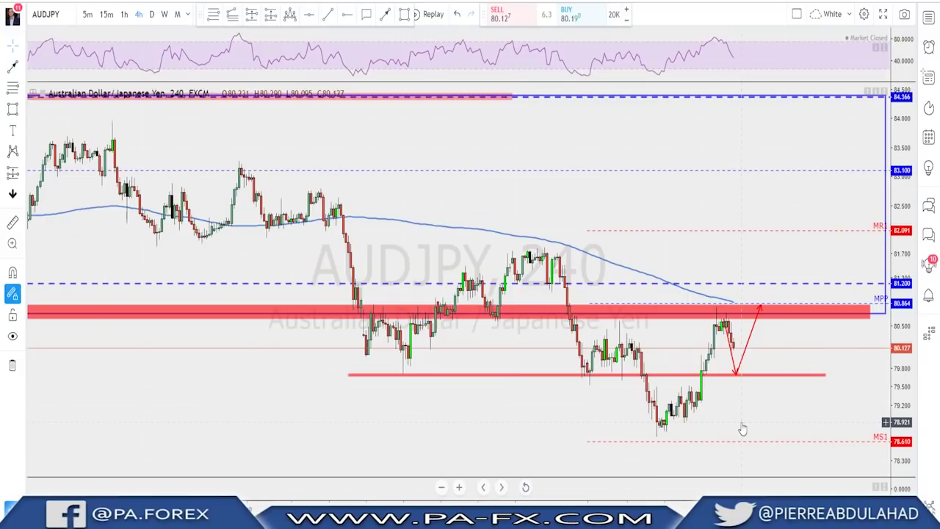